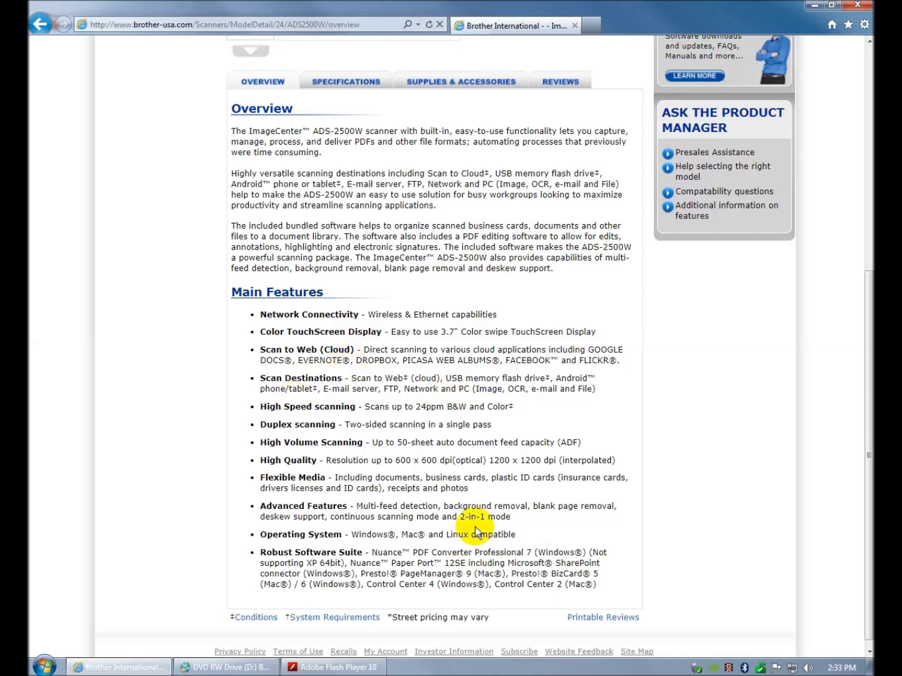
- Scroll back up to the top of the ADS-2500W product page's Overview tab
scroll(468, 520, up, 6)
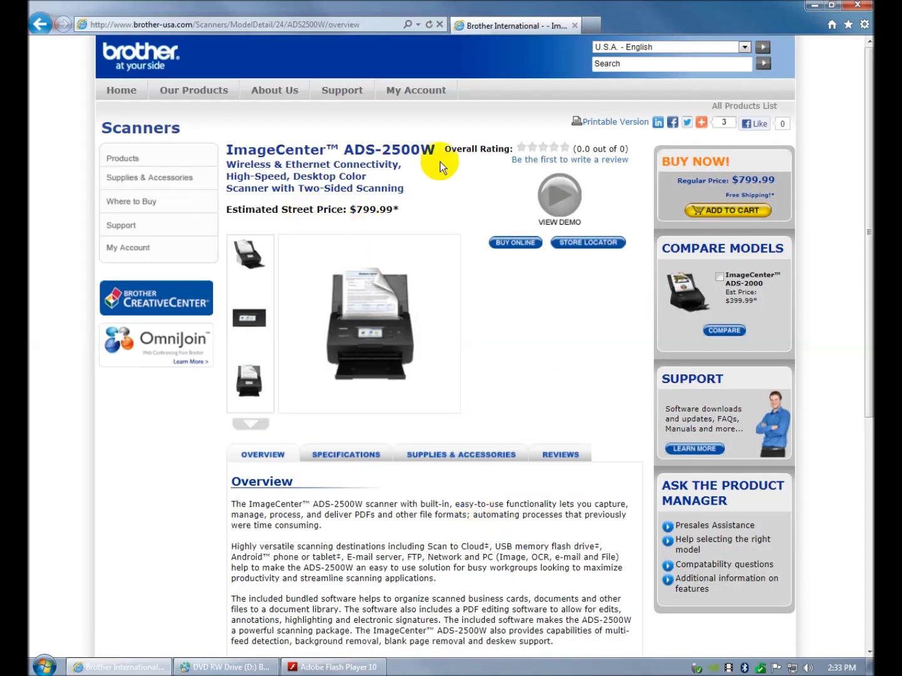
- Close the browser, centre the installer, and select ADS-2500W with English (U.S.A / Canada / Latin America)
click(858, 5)
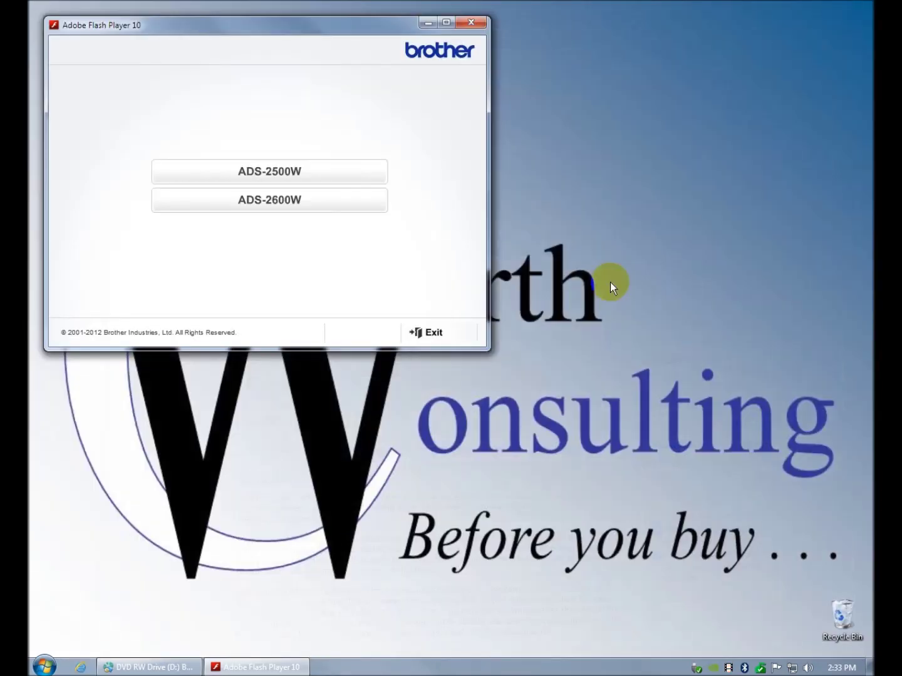
drag(314, 25, 482, 147)
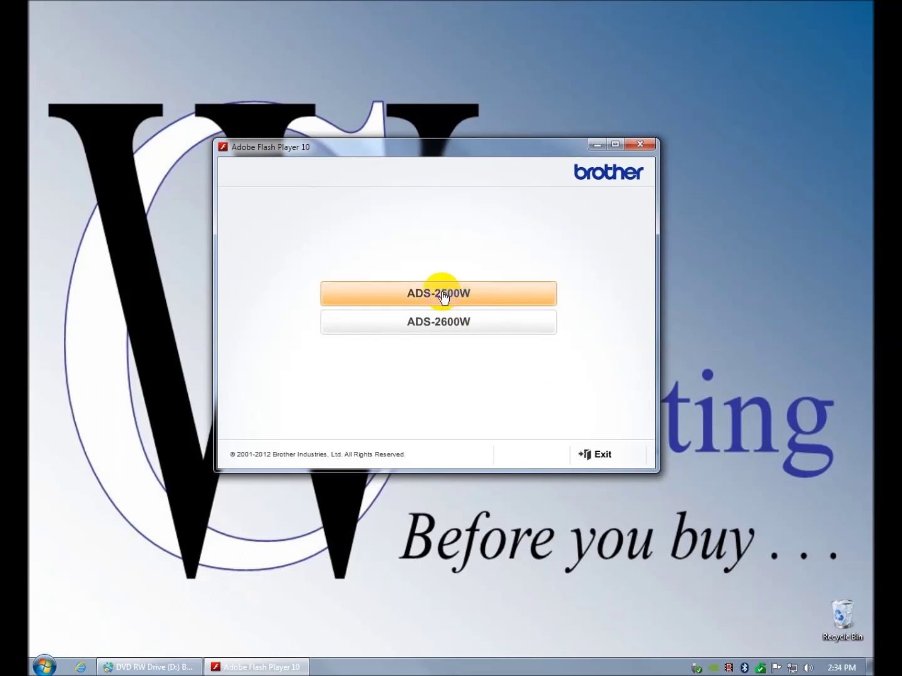
click(442, 295)
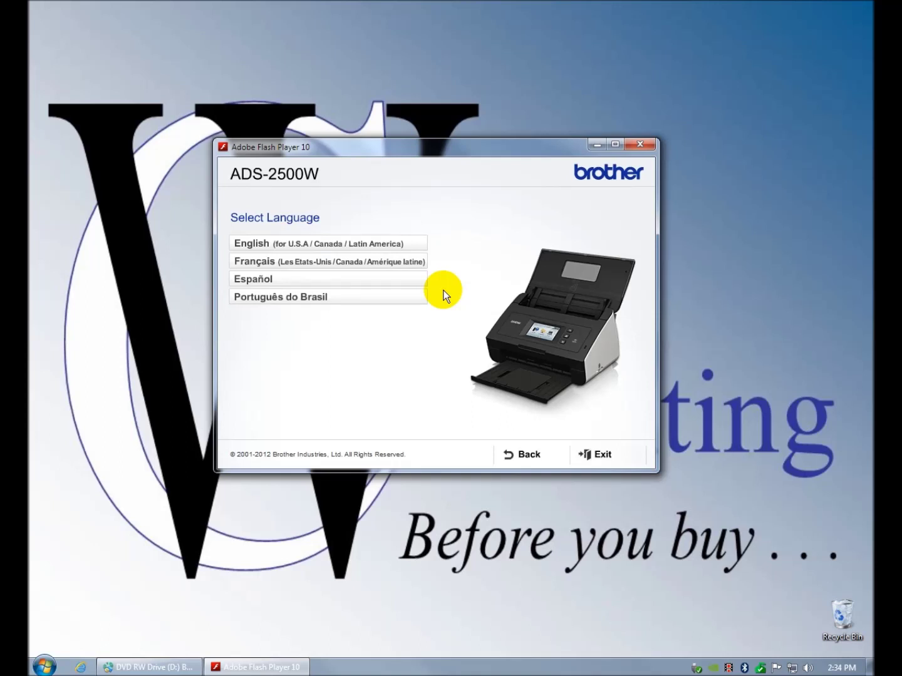
click(323, 245)
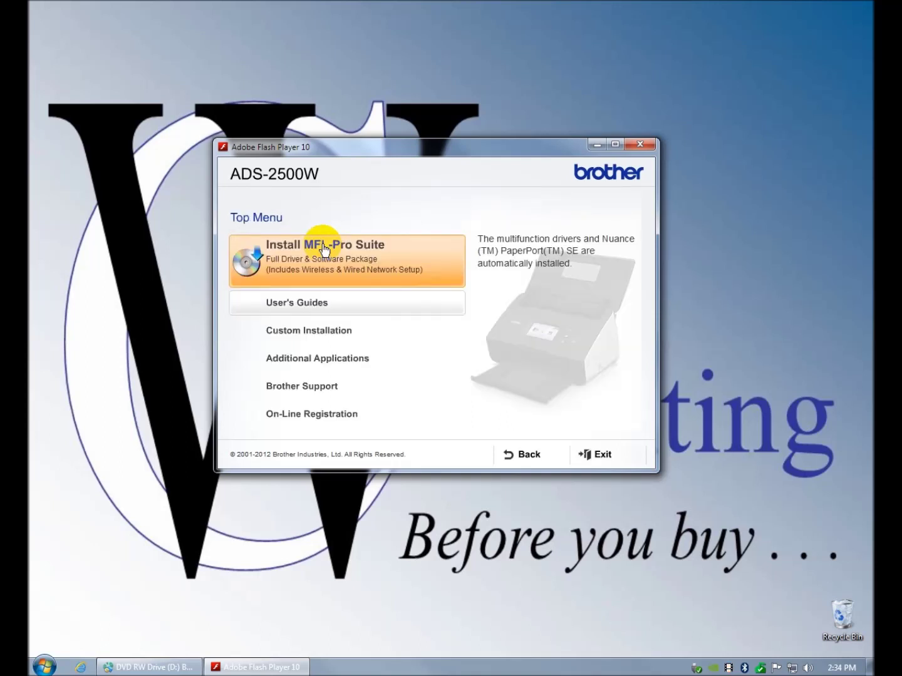
click(392, 336)
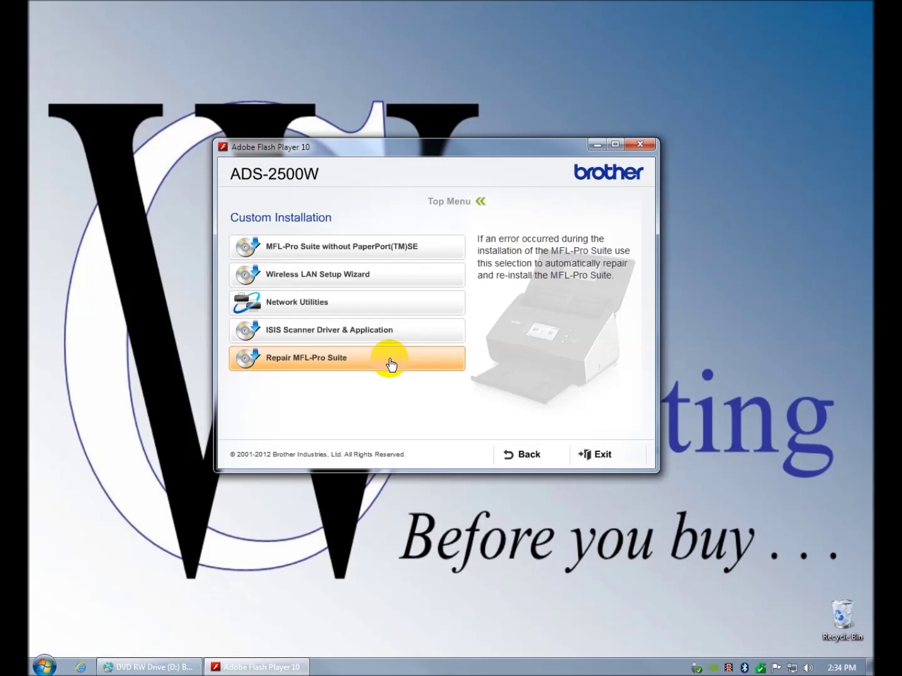
click(528, 456)
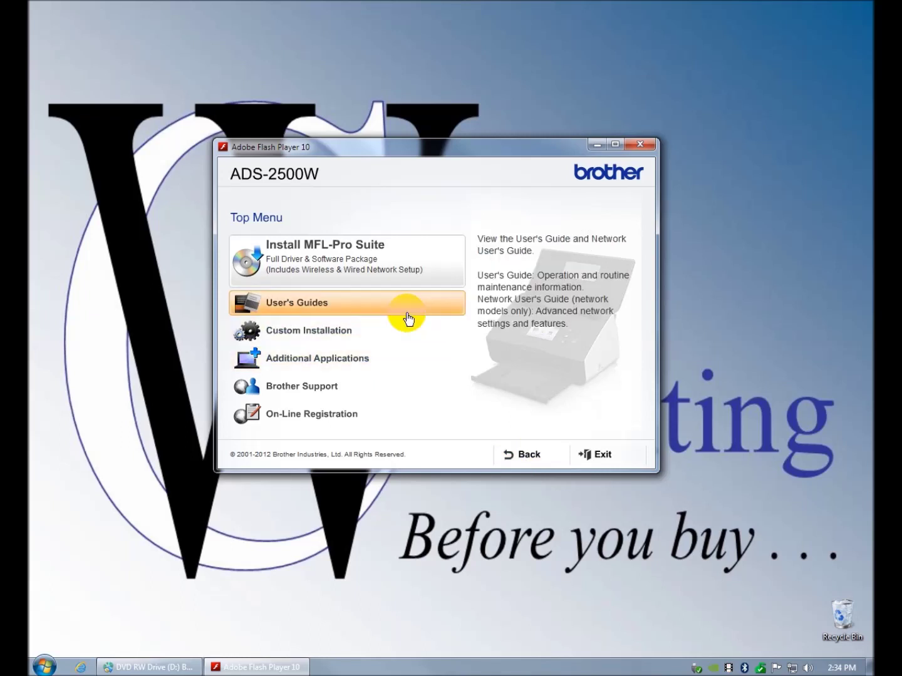
click(391, 358)
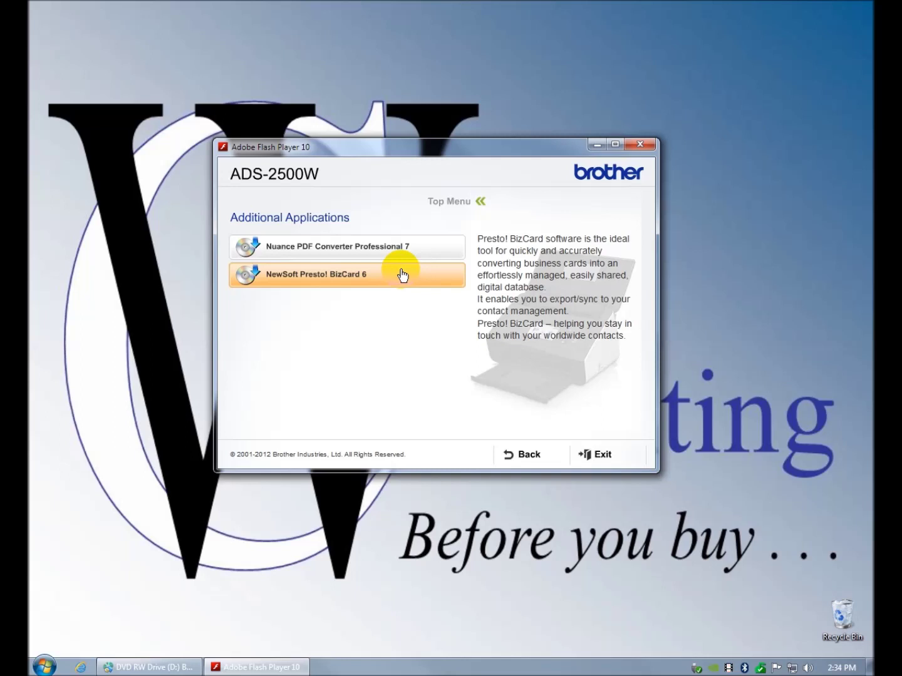
click(519, 458)
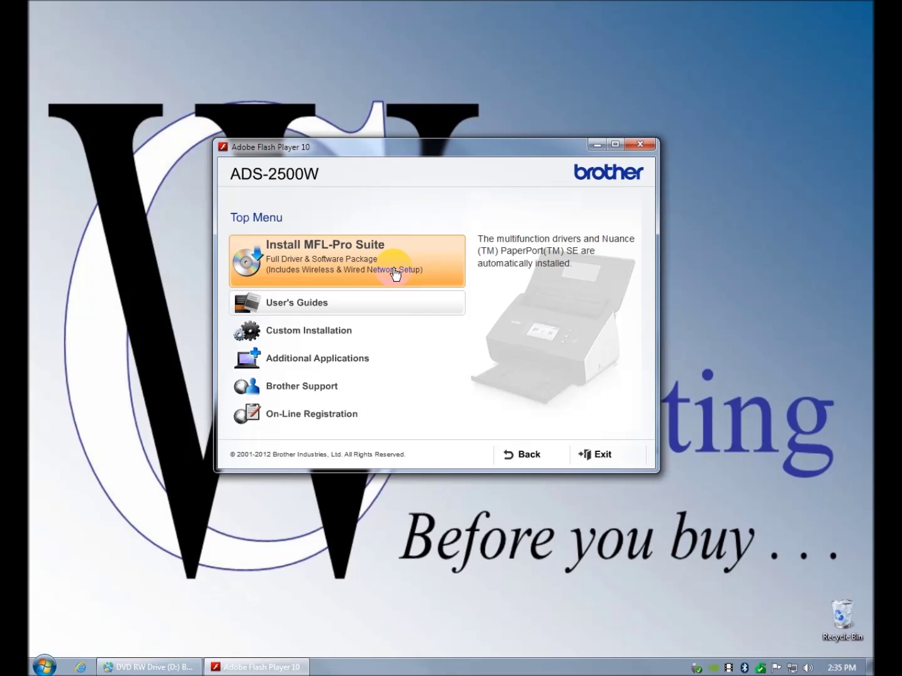
- Choose Install MFL-Pro Suite, read through the PaperPort(TM) SE license, and accept it with Yes
click(395, 274)
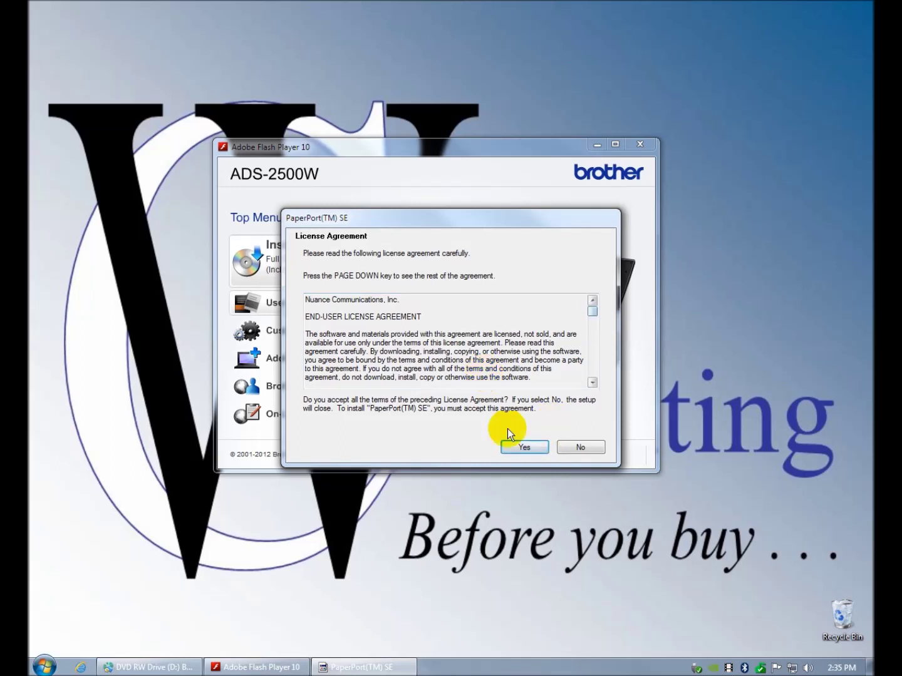
drag(593, 310, 592, 377)
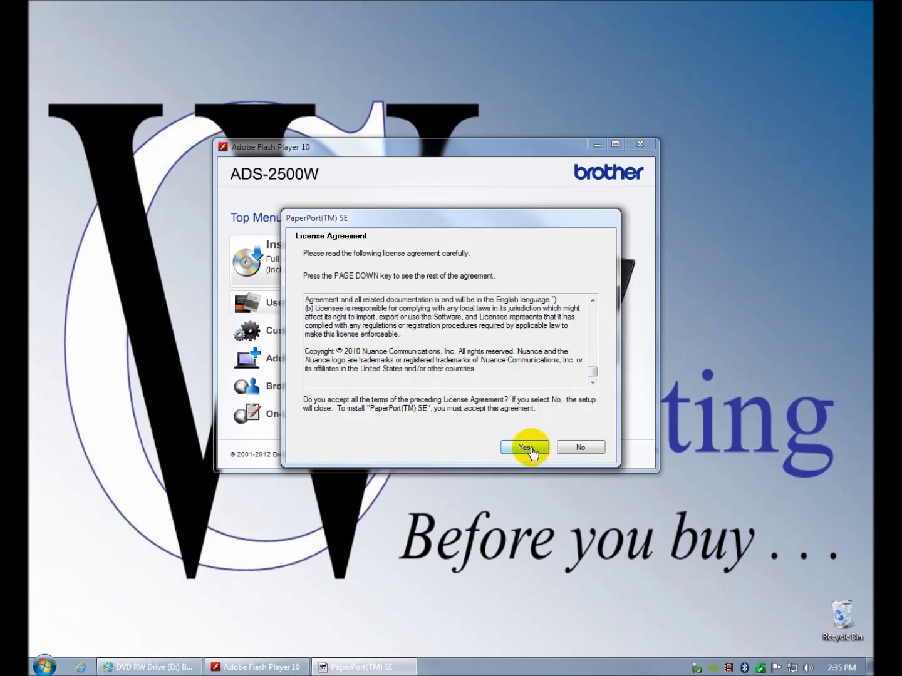
click(530, 448)
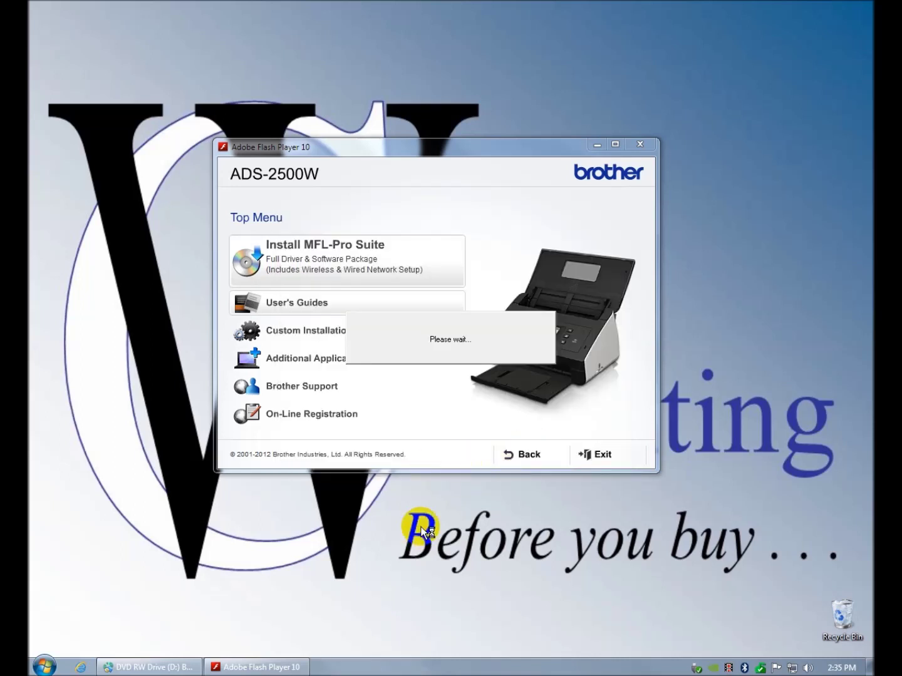
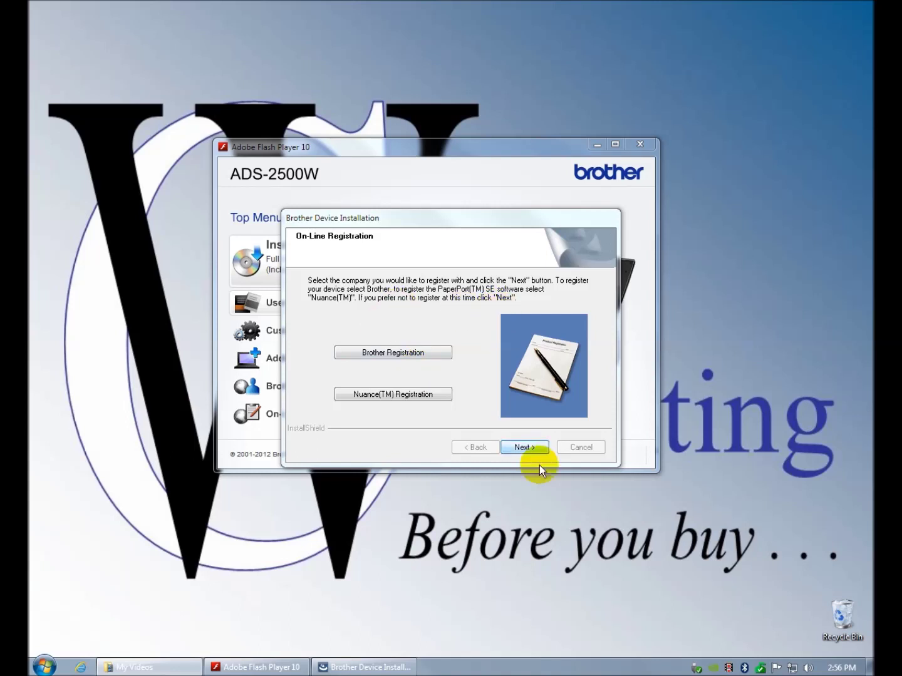
- Skip on-line registration and finish the MFL-Pro Suite installation with a computer restart
click(534, 450)
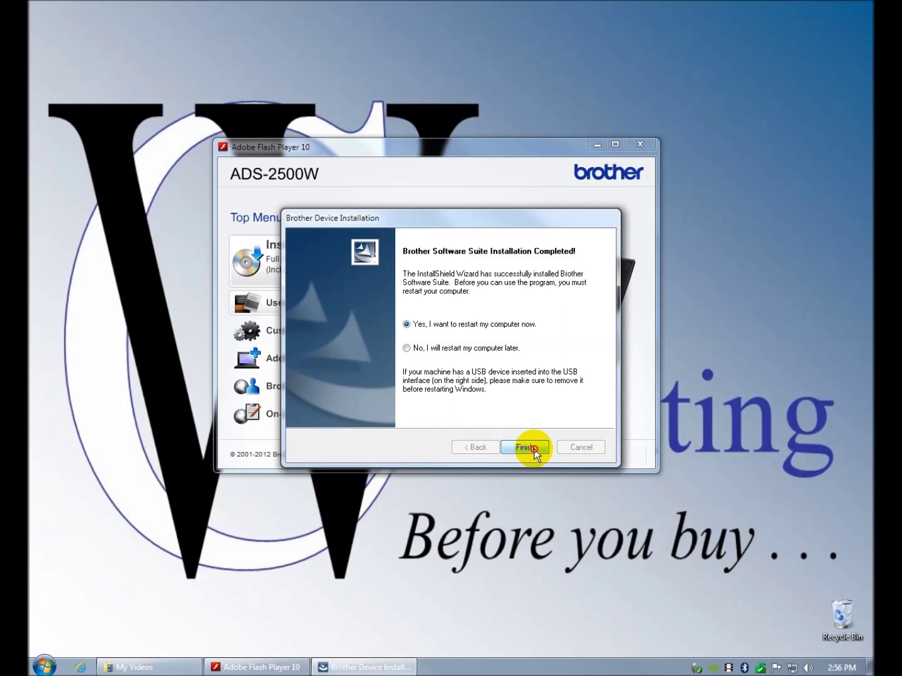
click(534, 450)
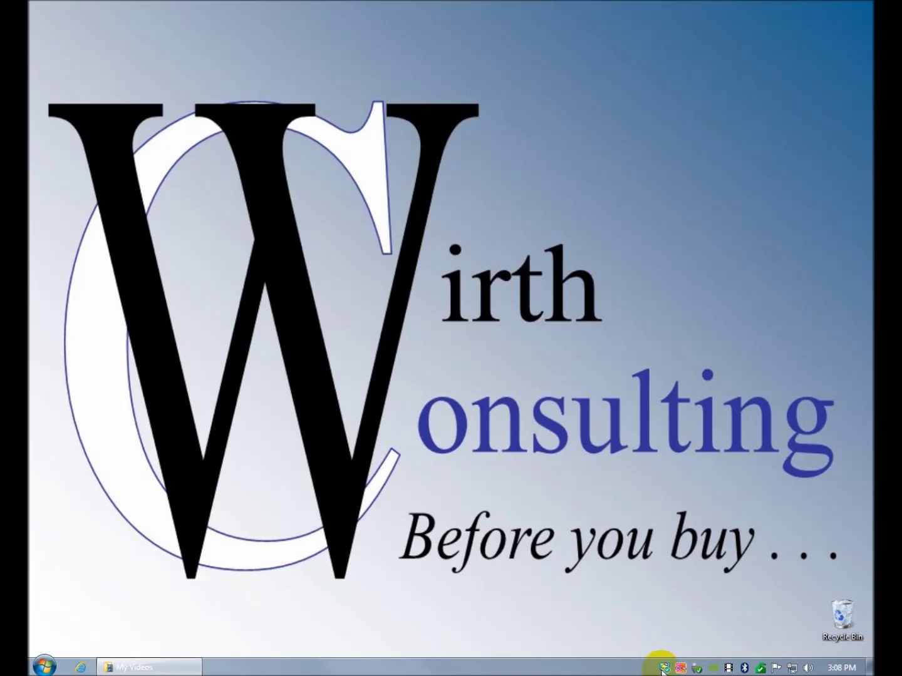
double_click(665, 669)
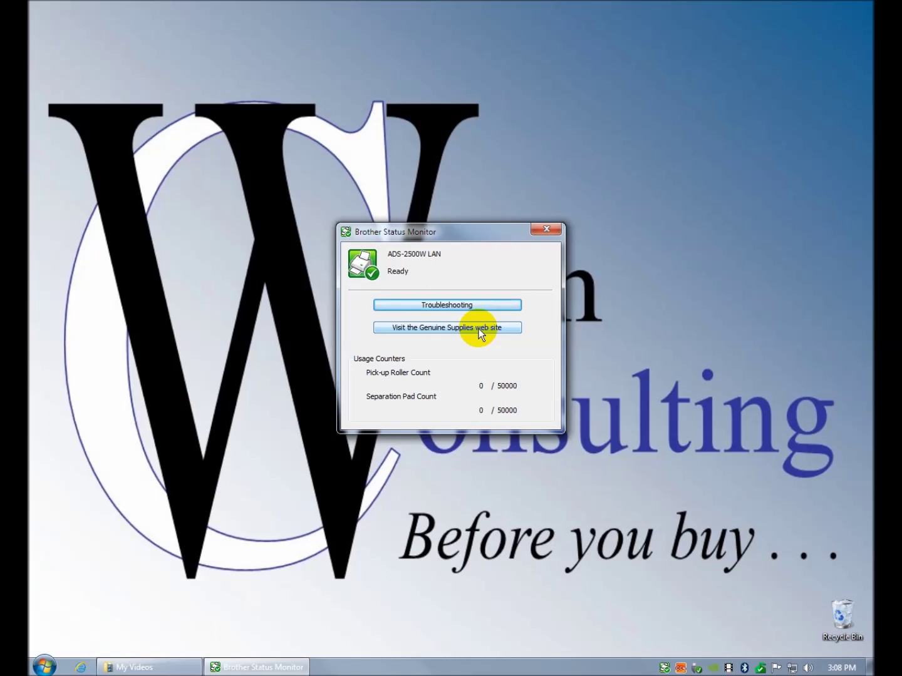
click(547, 230)
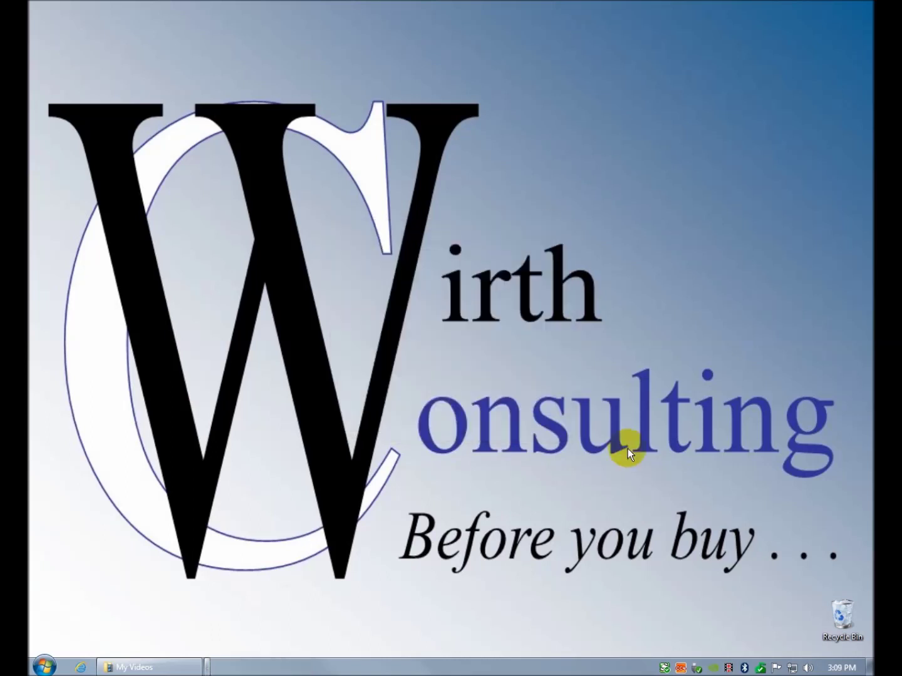
right_click(663, 668)
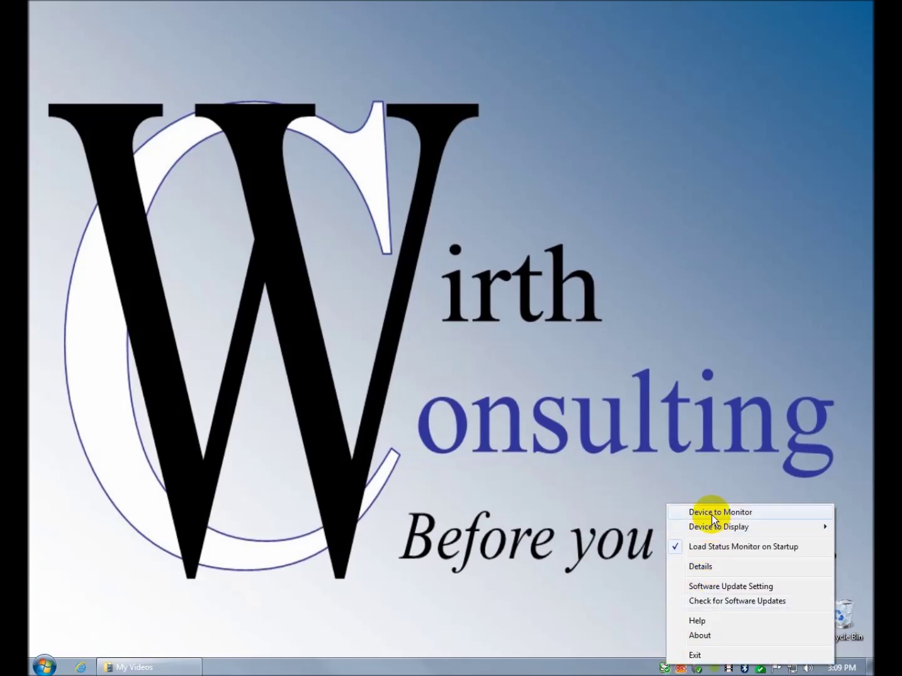
mouse_move(713, 527)
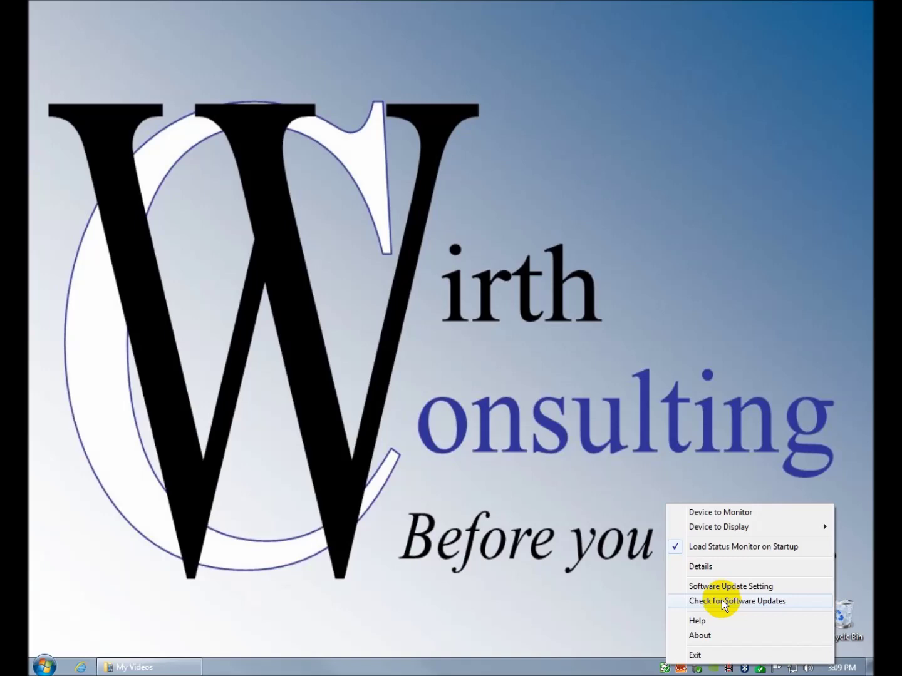
click(617, 672)
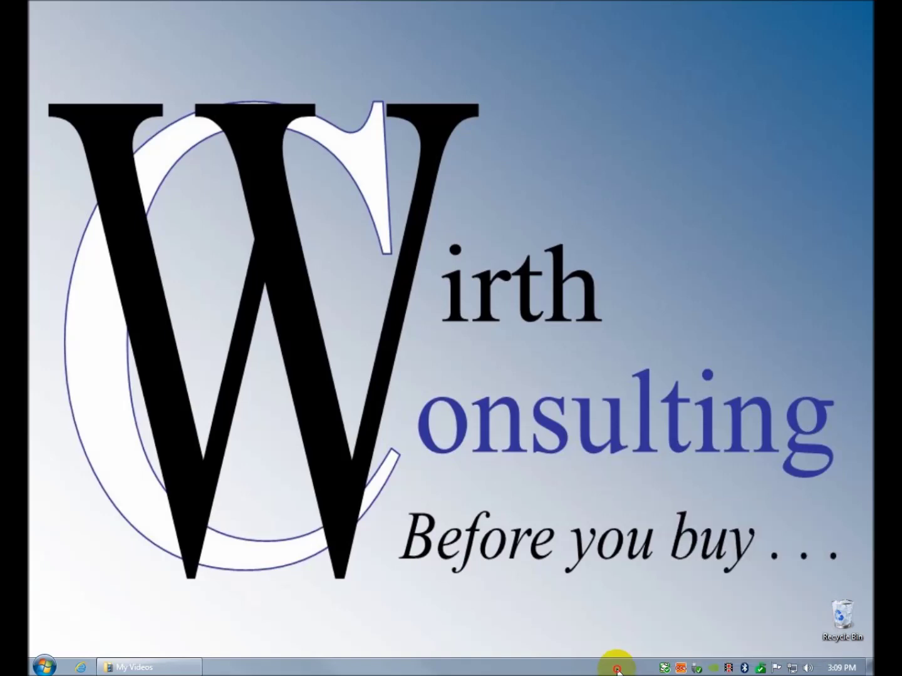
- Launch ControlCenter4 and view the Mode Select choice, cancelling without changing the mode
click(682, 668)
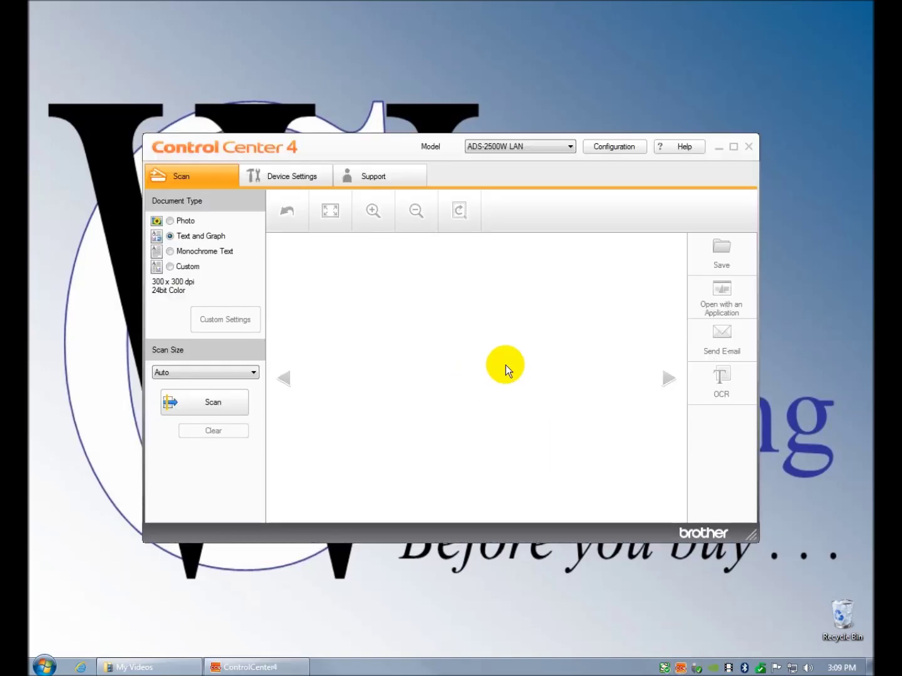
click(617, 148)
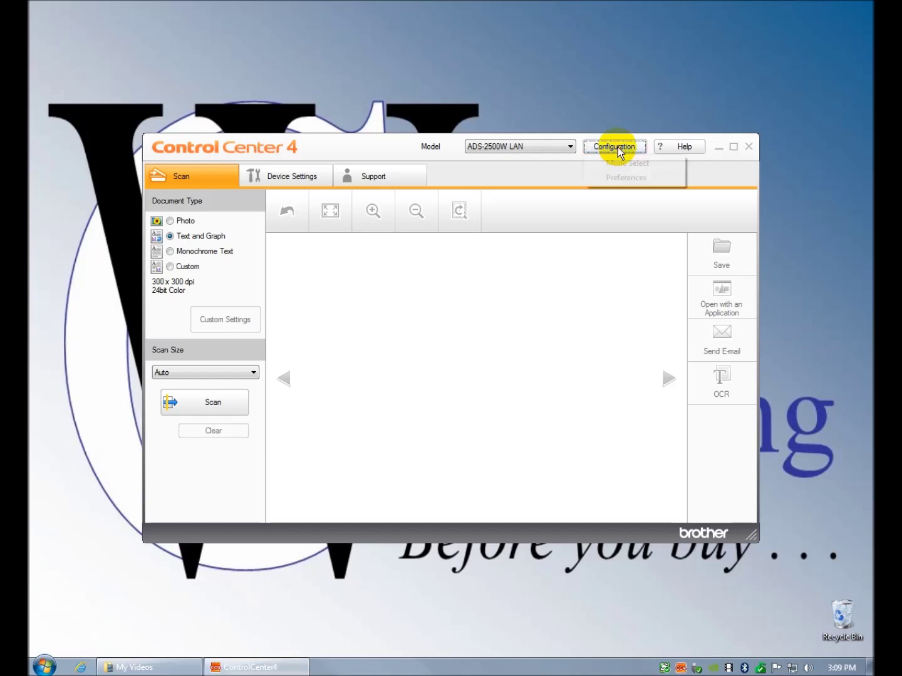
click(626, 165)
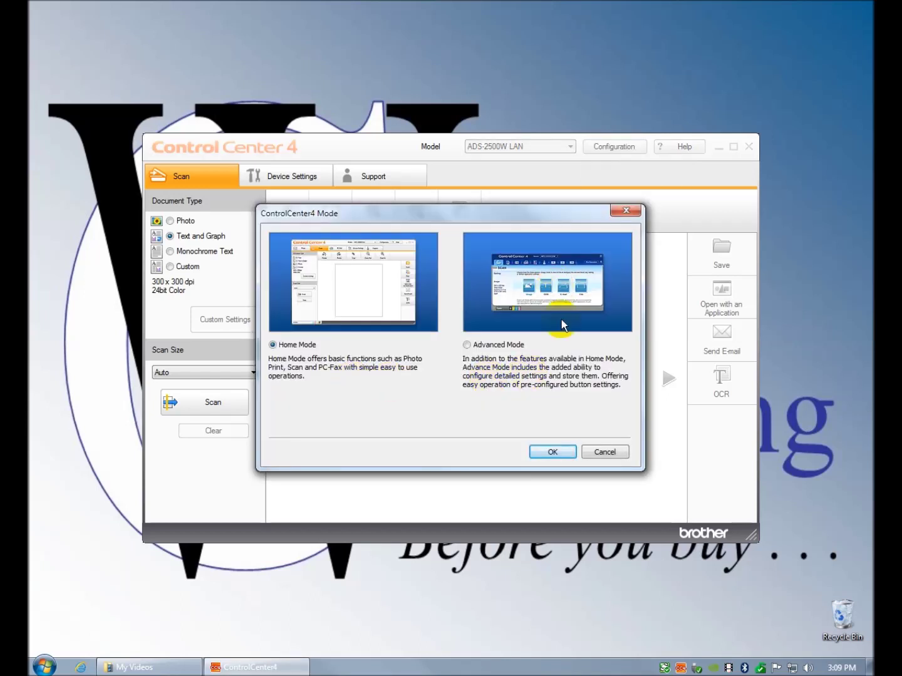
click(601, 451)
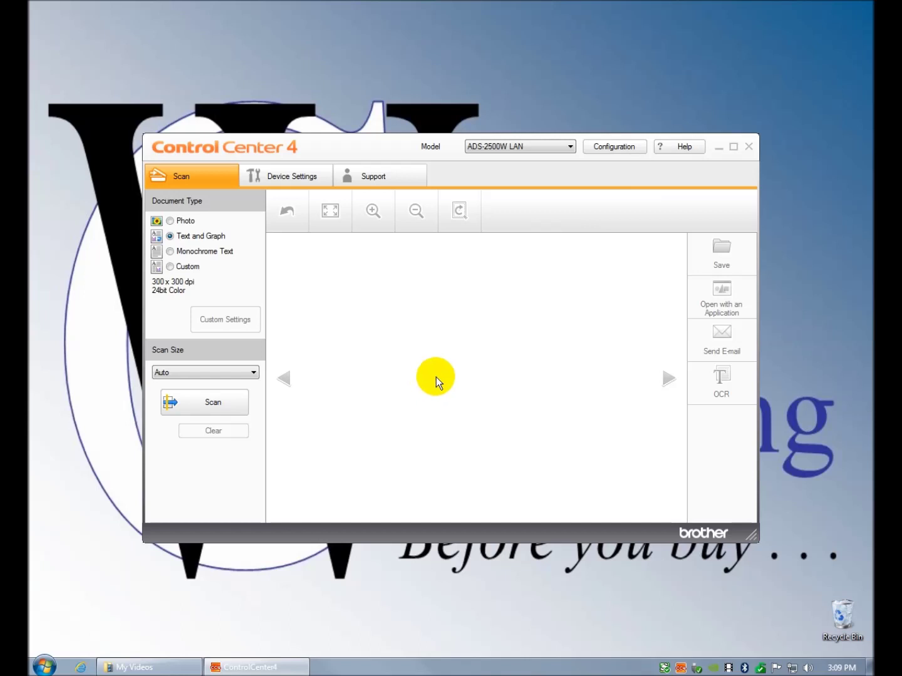
- Visit Device Settings and return to the Scan page showing Text and Graph at 300 x 300 dpi
click(210, 170)
click(267, 177)
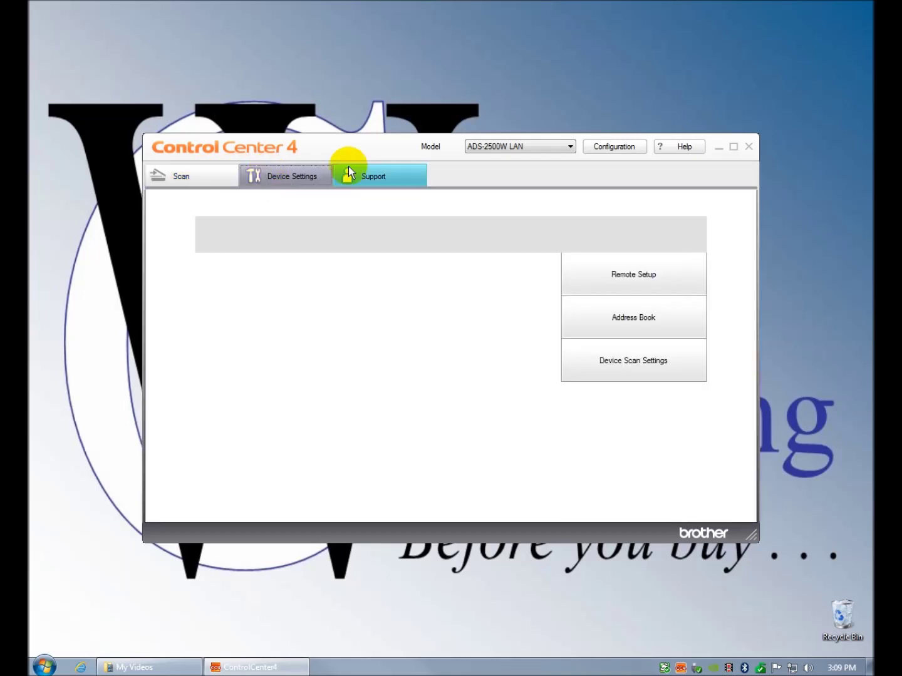
click(210, 177)
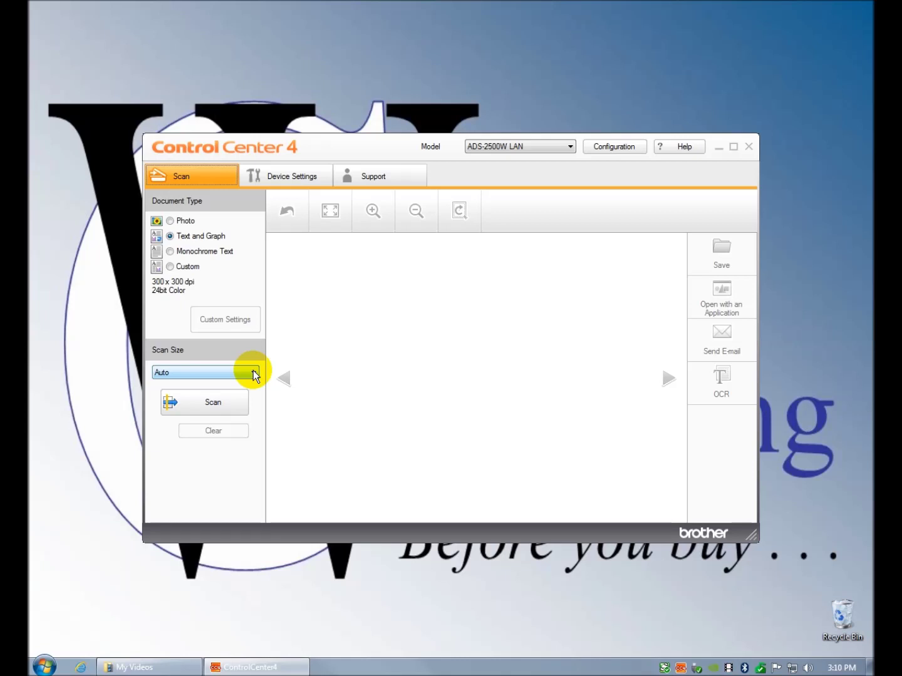
- Leave the scan size on Auto and switch to the Device Settings page
click(253, 373)
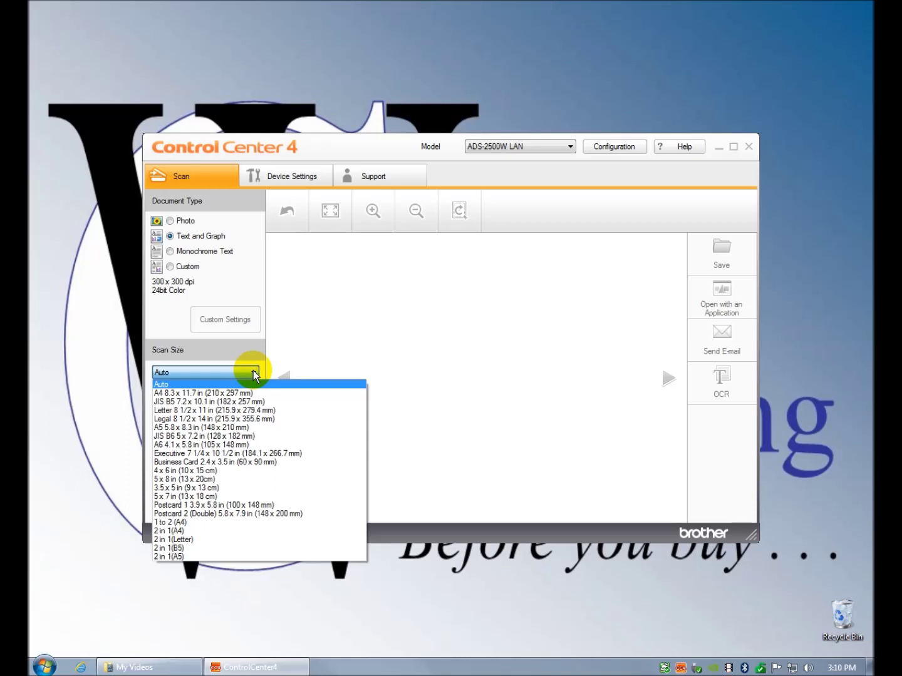
click(253, 373)
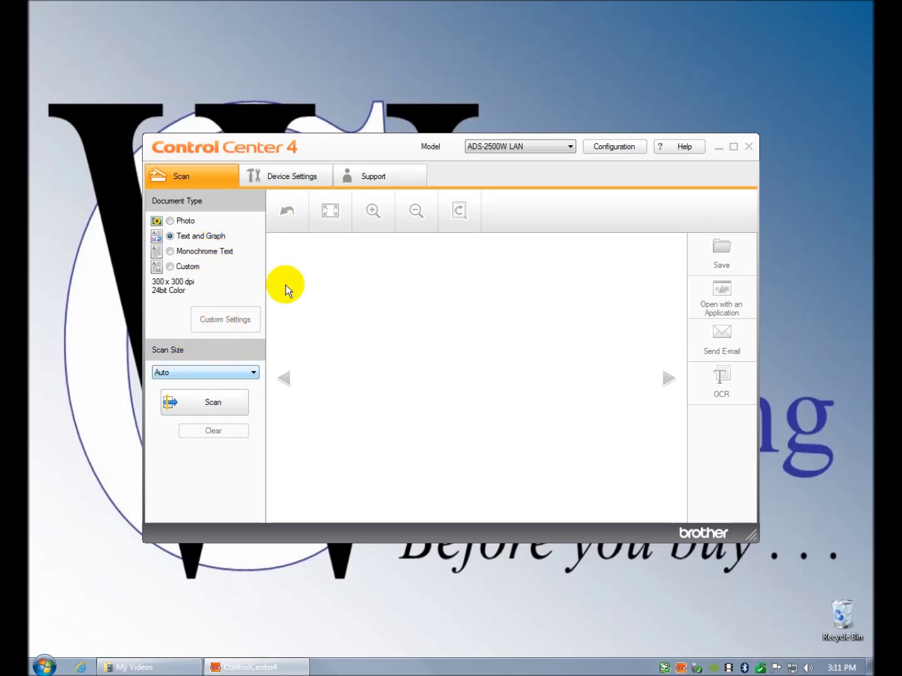
click(313, 178)
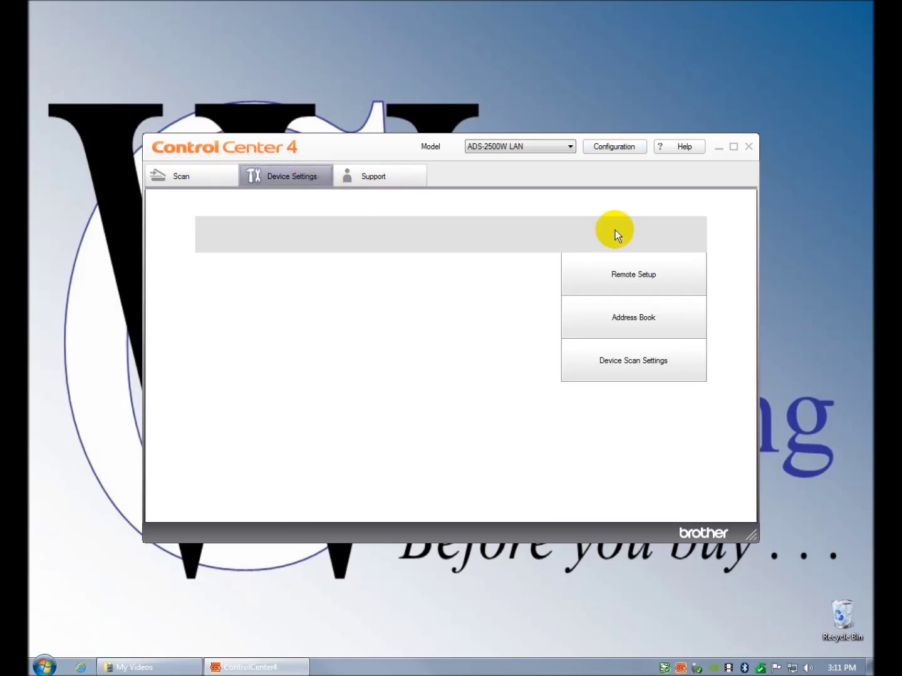
- Open Device Scan Settings from the Device Settings page
click(605, 364)
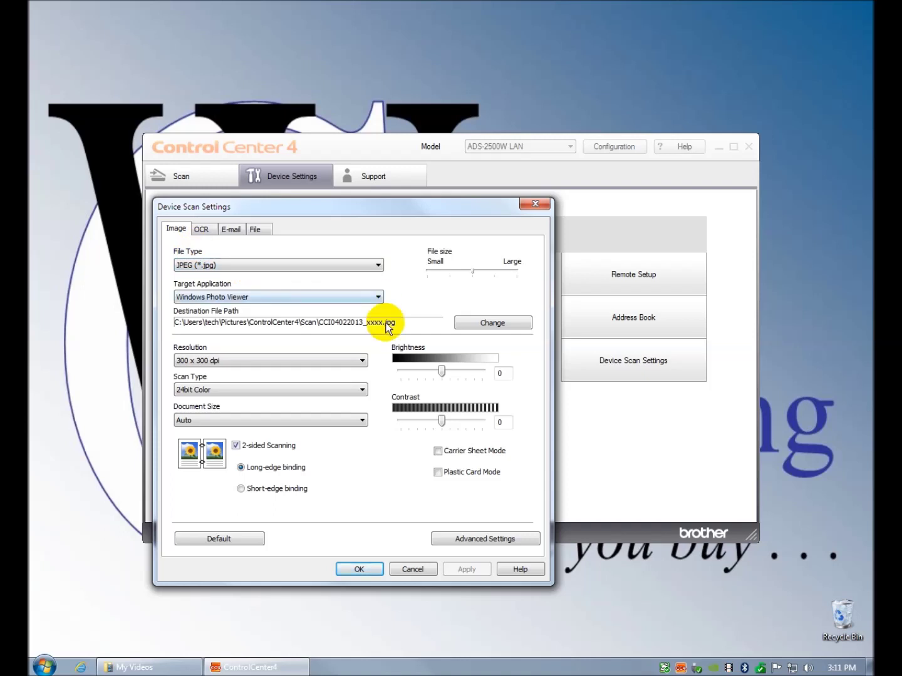
- Keep image scans at JPEG, Auto document size and 24bit Color, then view the OCR tab
click(378, 265)
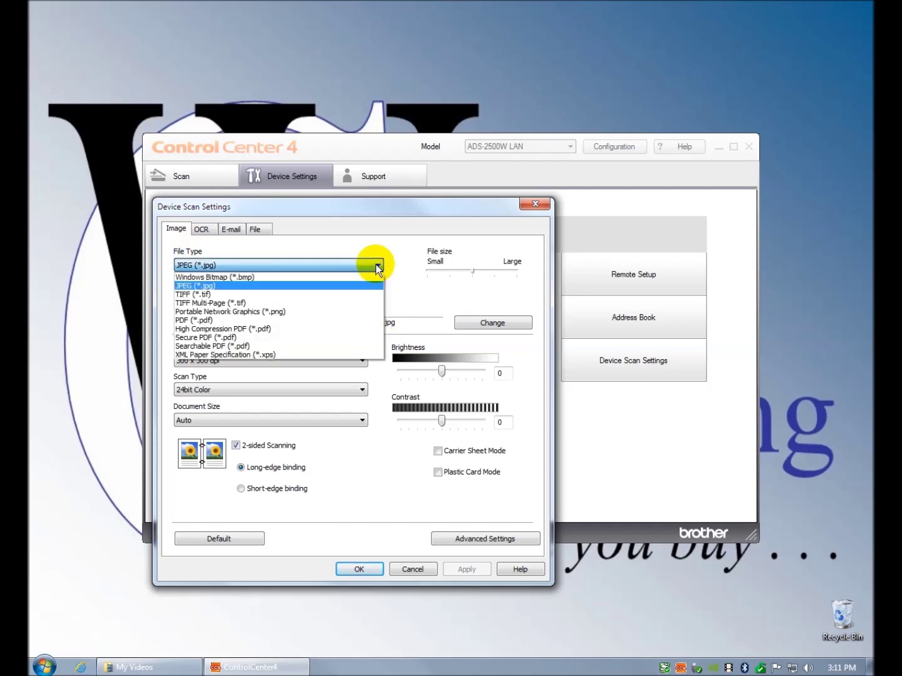
click(376, 265)
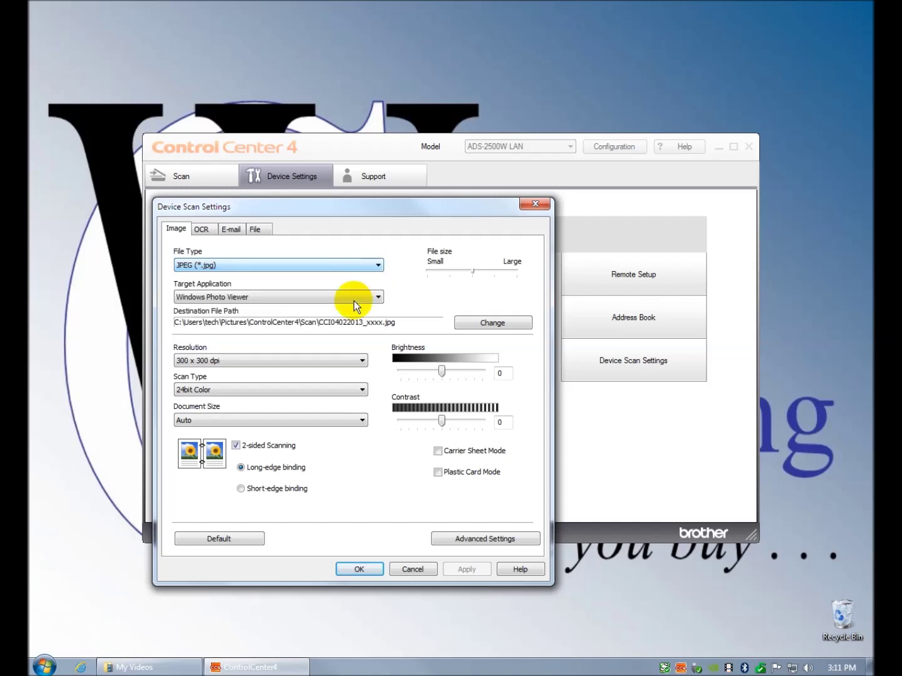
click(361, 420)
click(361, 421)
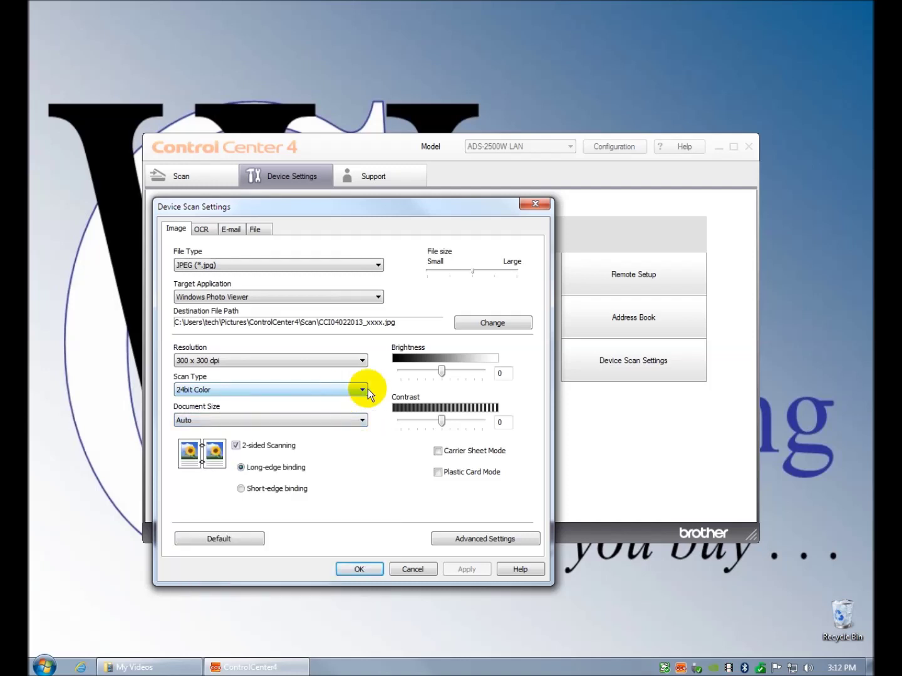
click(363, 390)
click(363, 391)
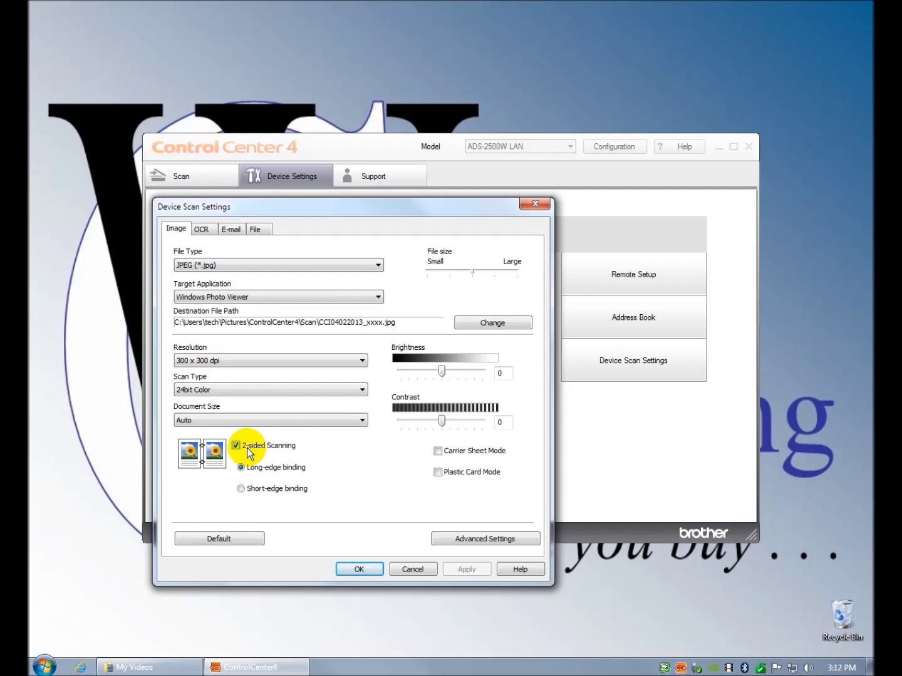
click(201, 229)
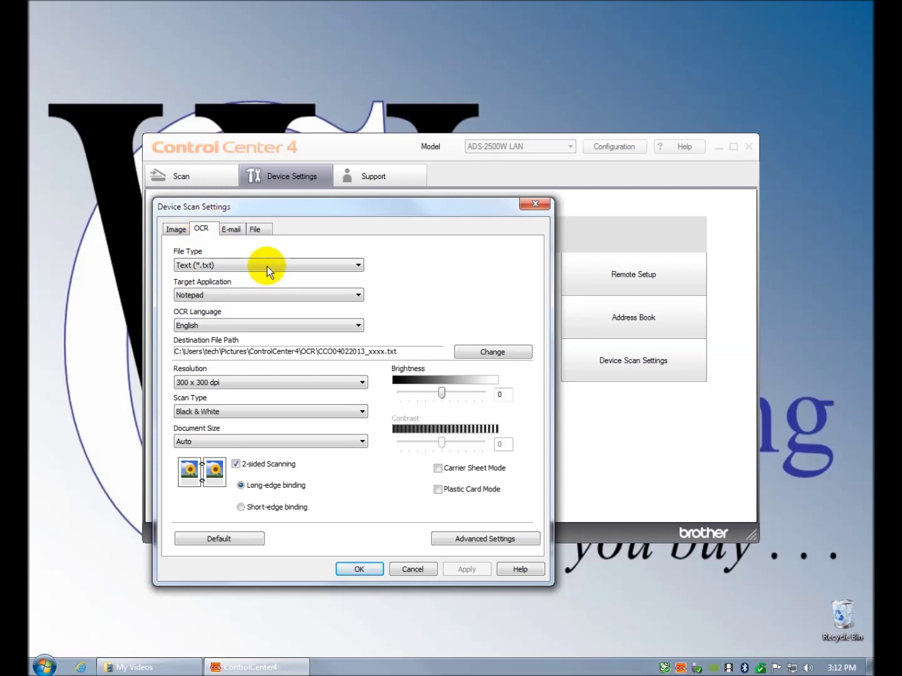
- Keep OCR scans as Text (*.txt) opened in Notepad, then view the E-mail tab
click(359, 292)
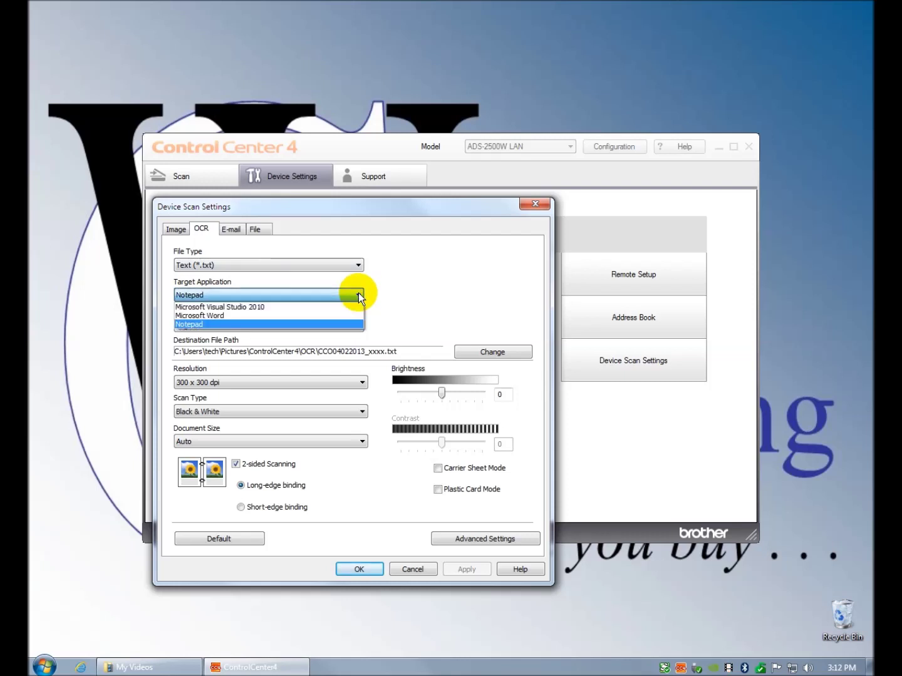
click(358, 292)
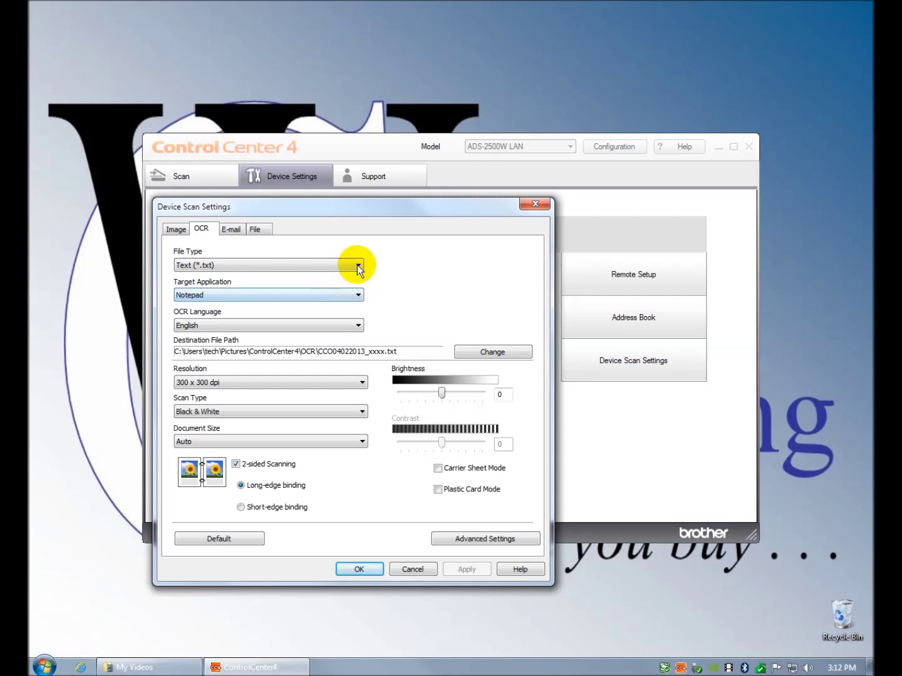
click(357, 266)
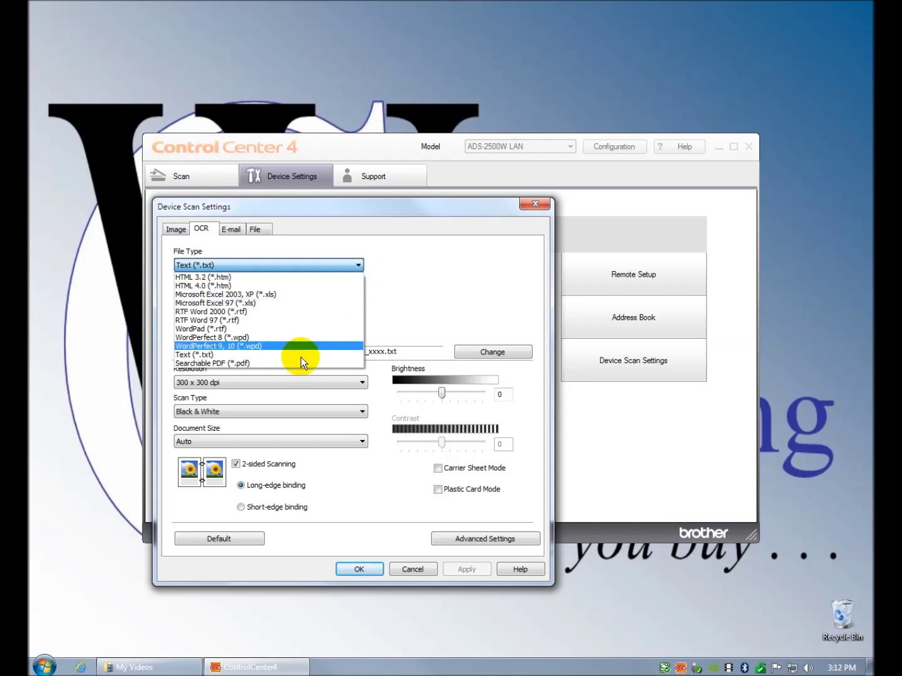
click(418, 275)
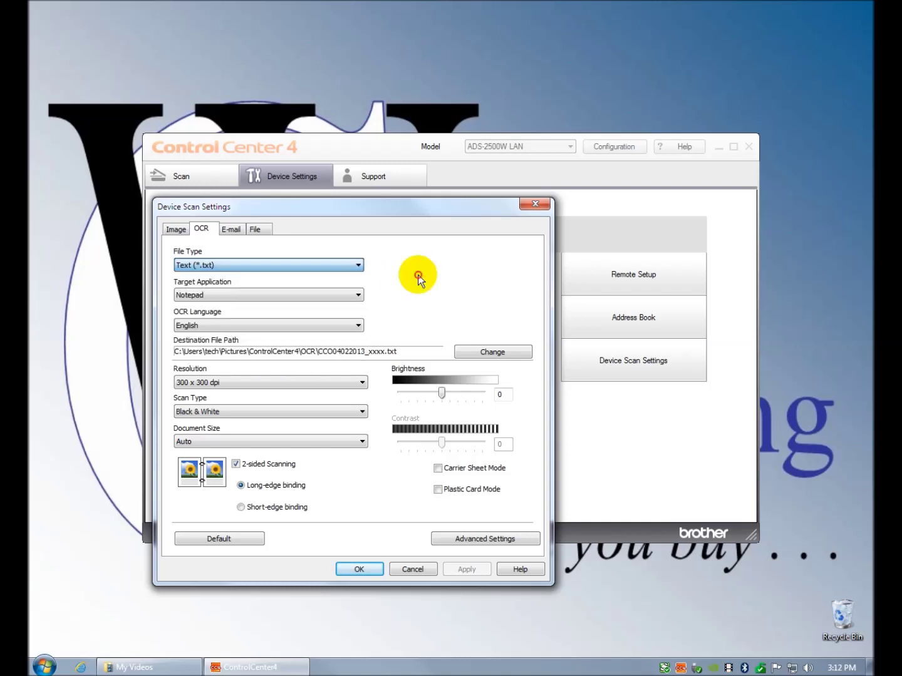
click(234, 233)
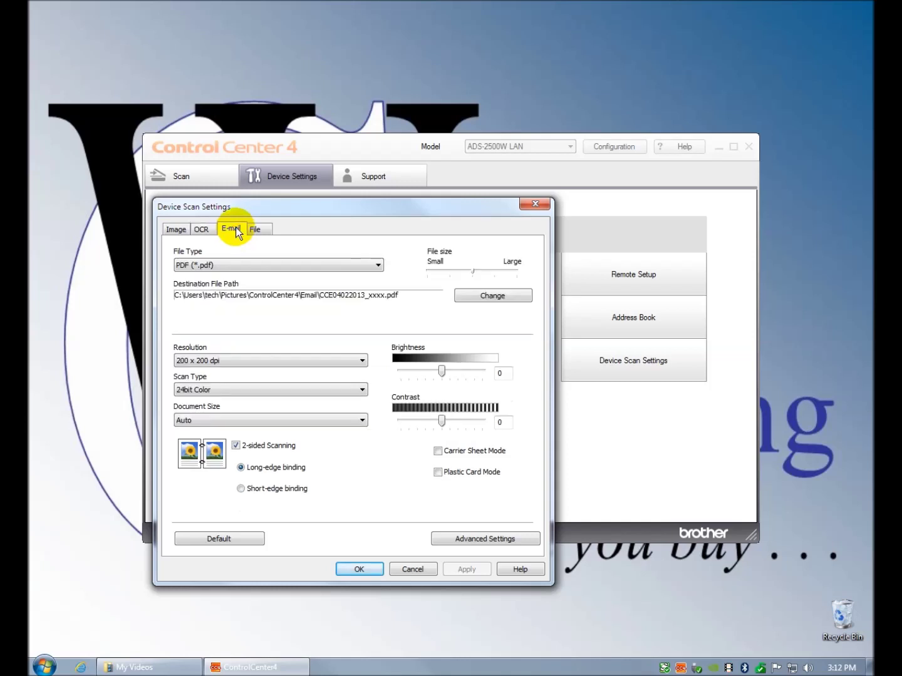
- Keep PDF for e-mail scans and review the File, E-mail, OCR and Image scan profiles
click(379, 268)
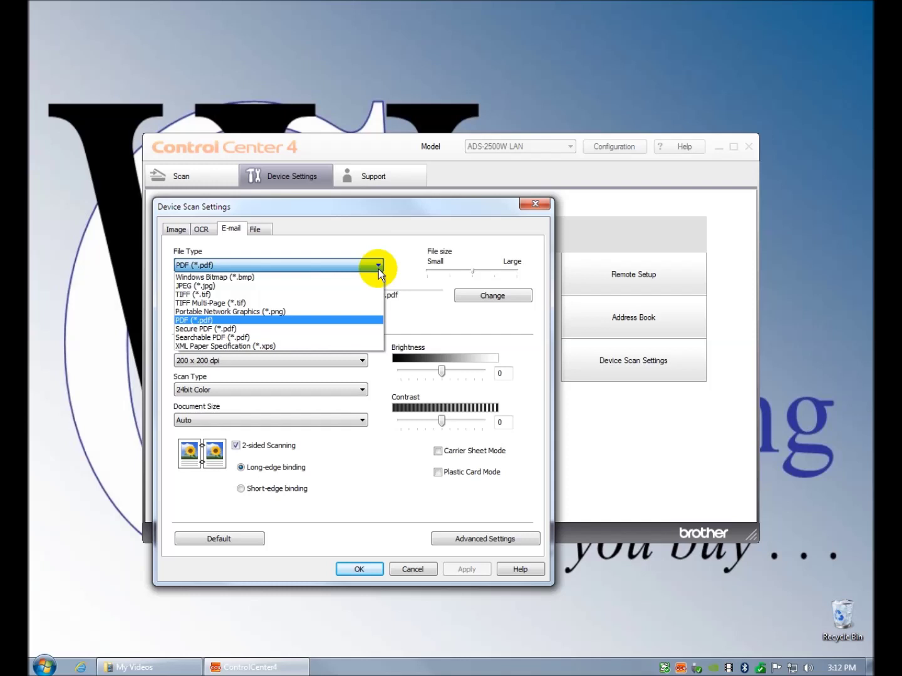
click(379, 268)
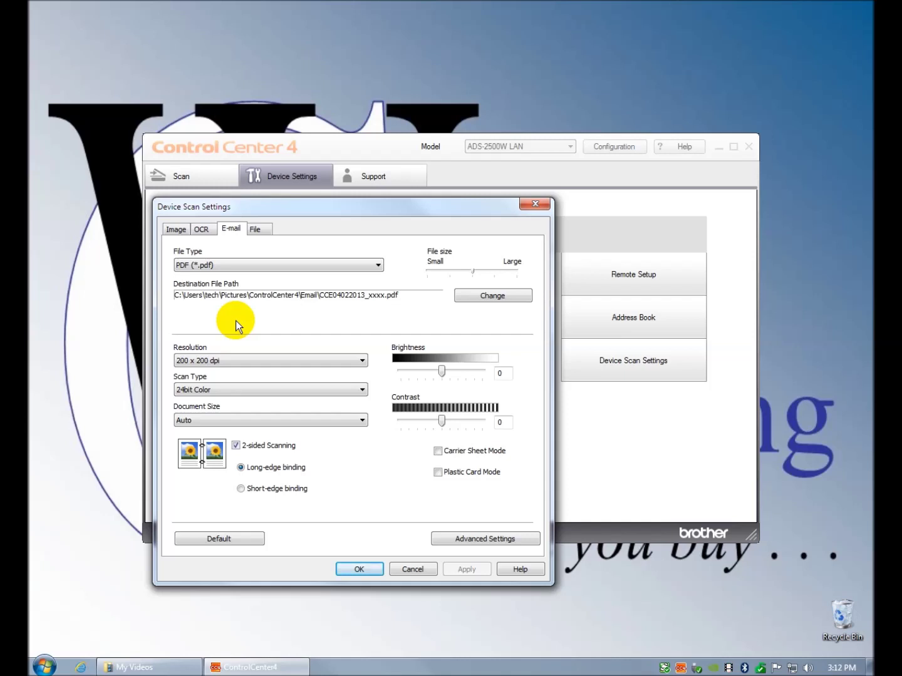
click(257, 229)
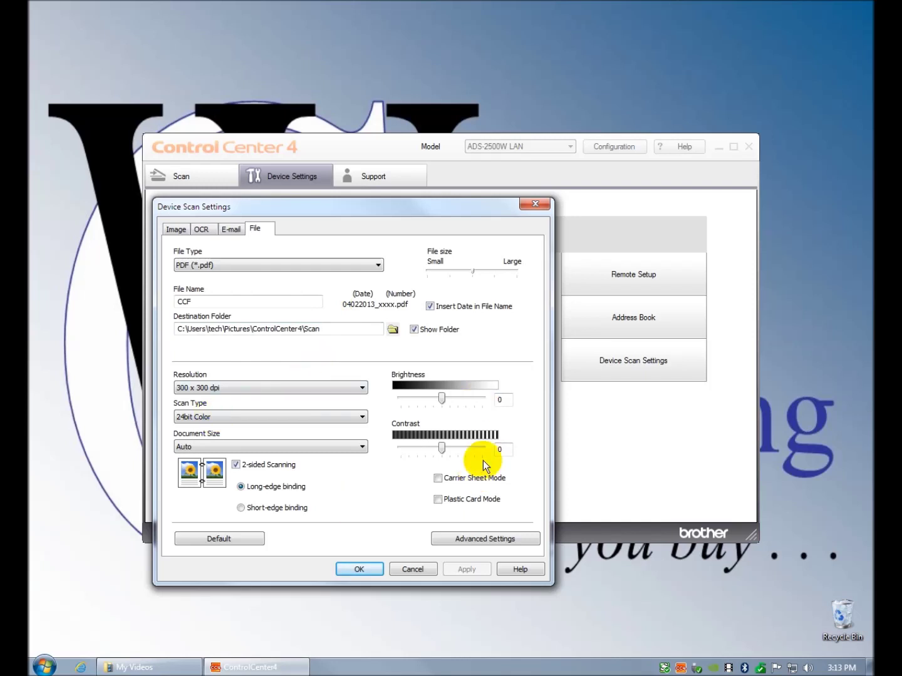
click(229, 231)
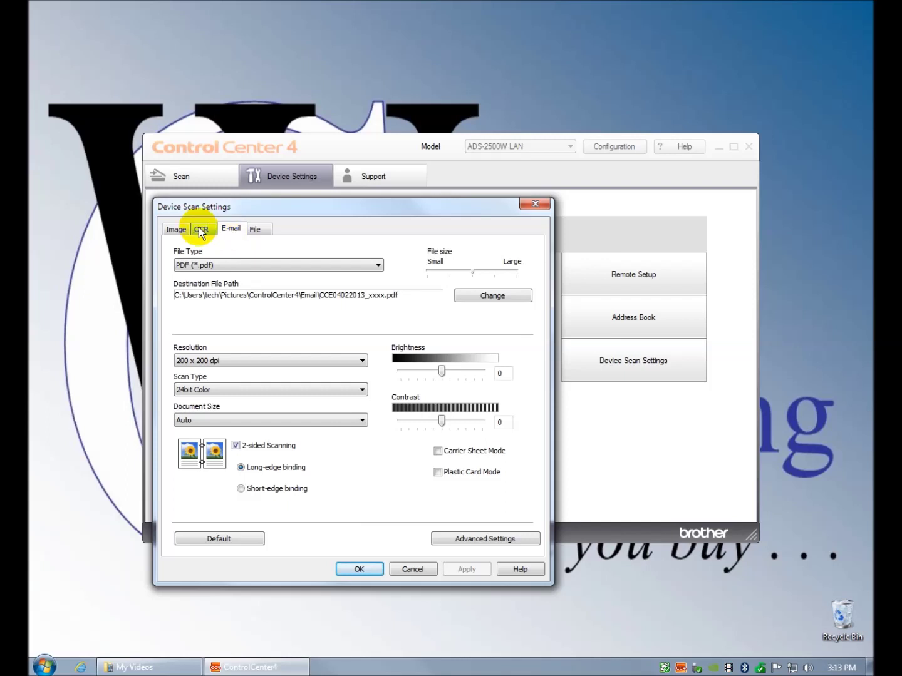
click(200, 231)
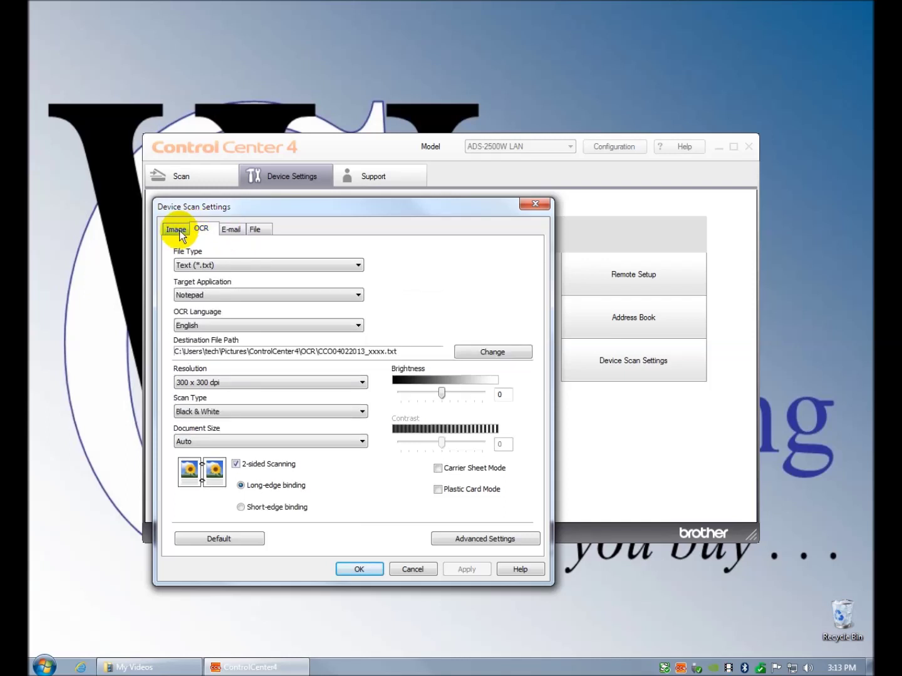
click(176, 230)
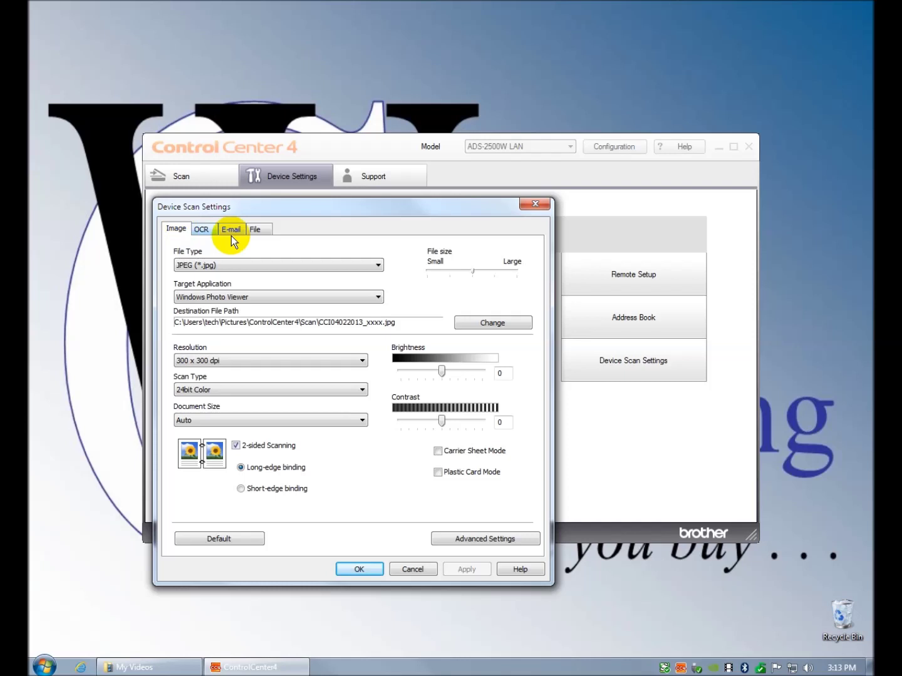
- Cancel Device Scan Settings and launch Remote Setup for the ADS-2500W LAN
click(413, 569)
click(639, 274)
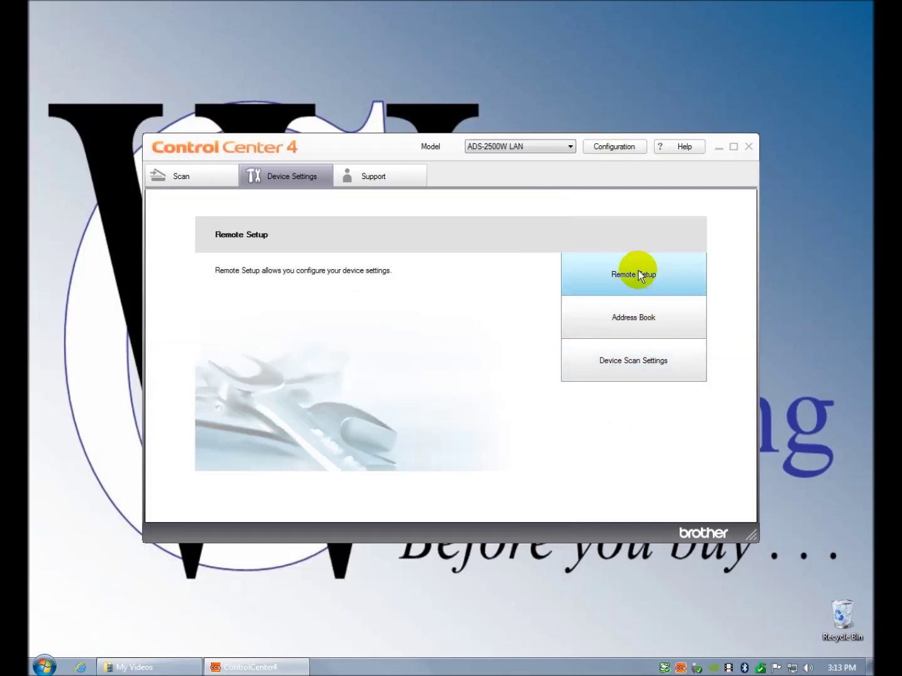
click(638, 273)
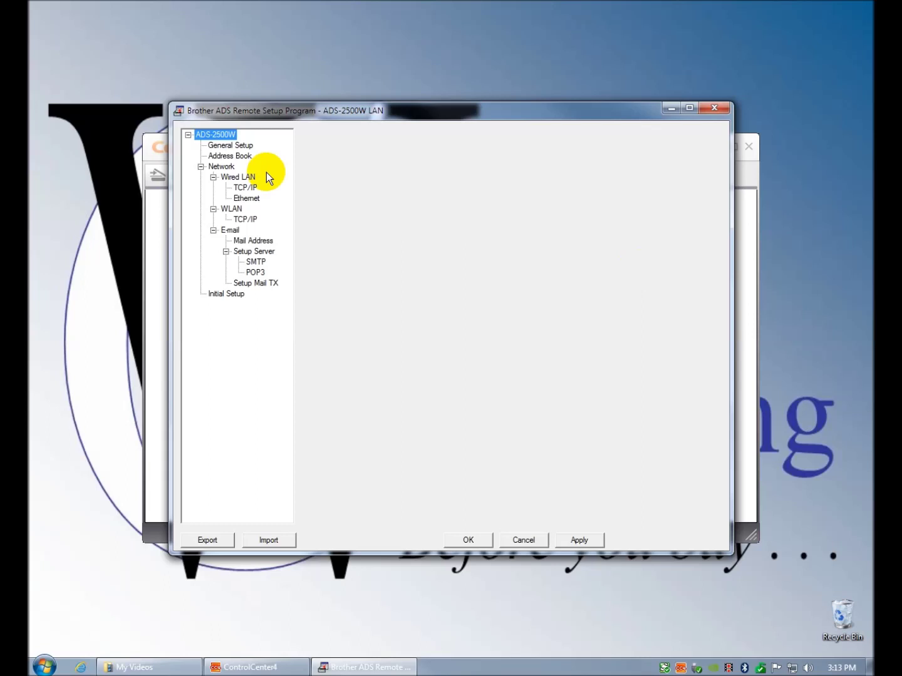
- View General Setup, then the Address Book's empty E-Mail entries #001–#034
click(217, 149)
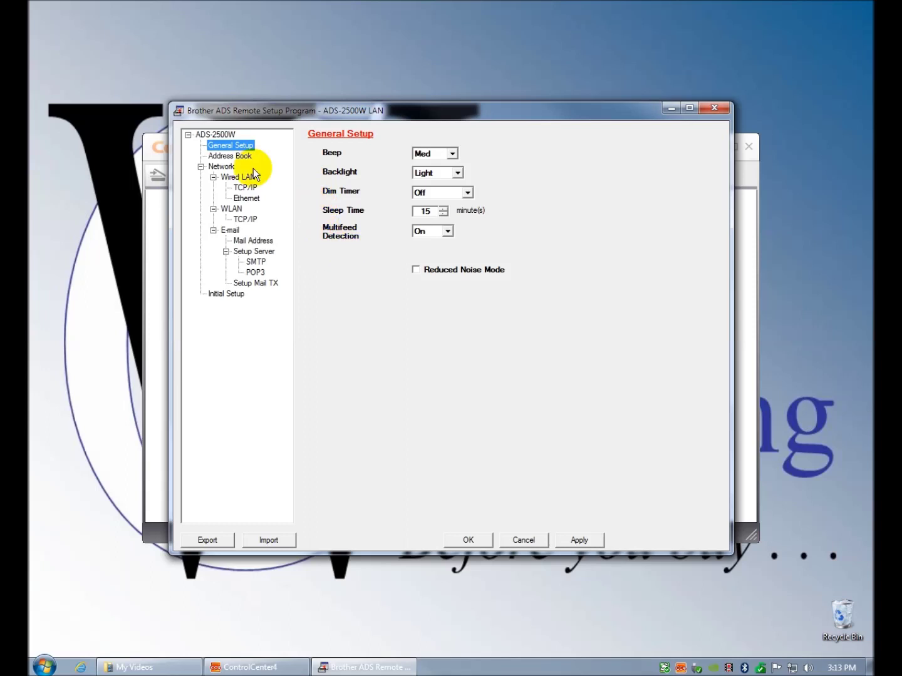
click(237, 159)
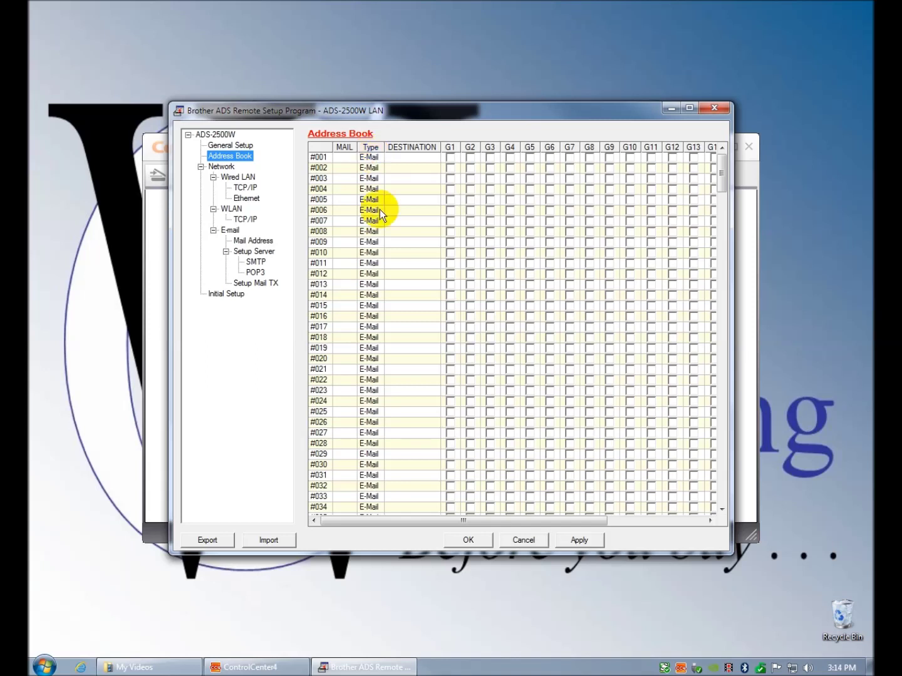
click(370, 159)
click(369, 159)
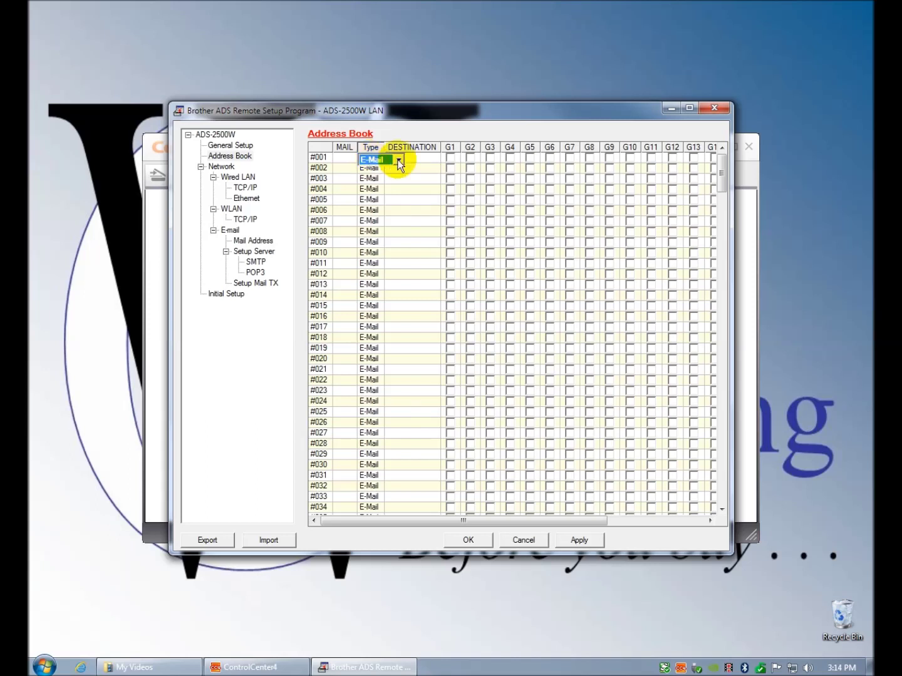
click(399, 160)
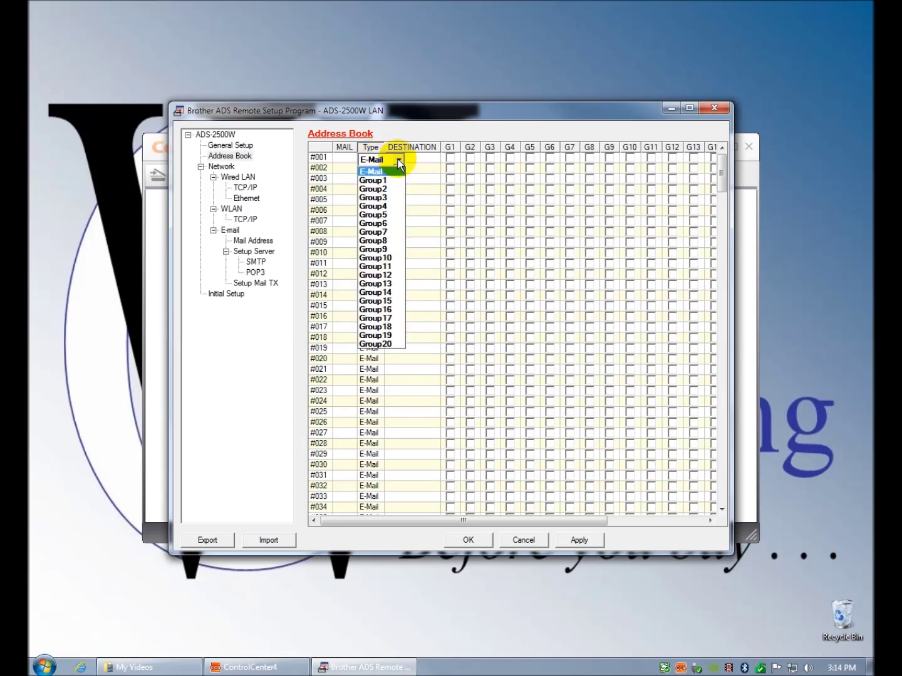
click(398, 161)
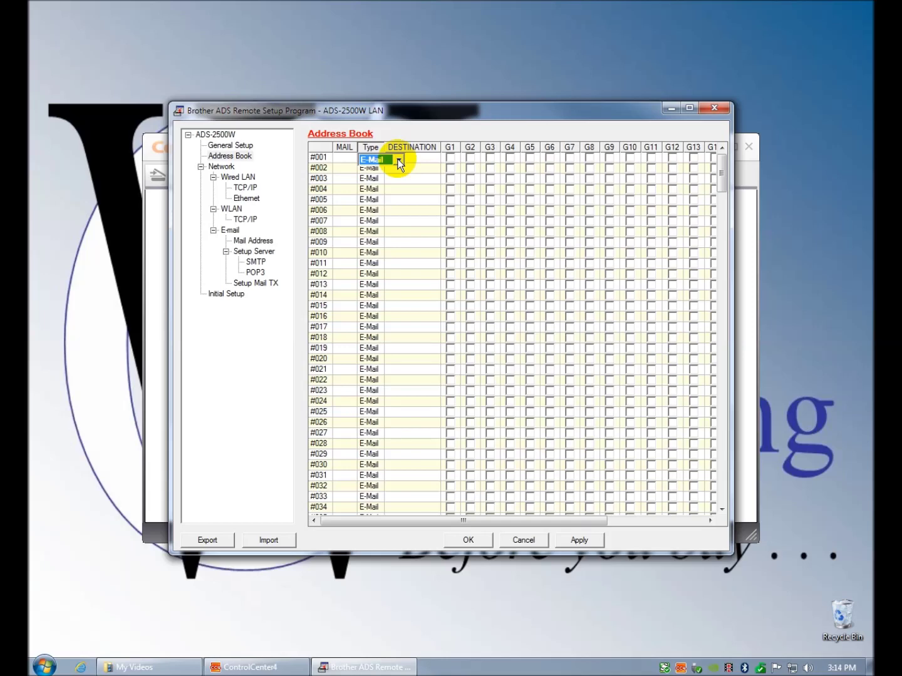
click(523, 522)
drag(523, 522, 458, 538)
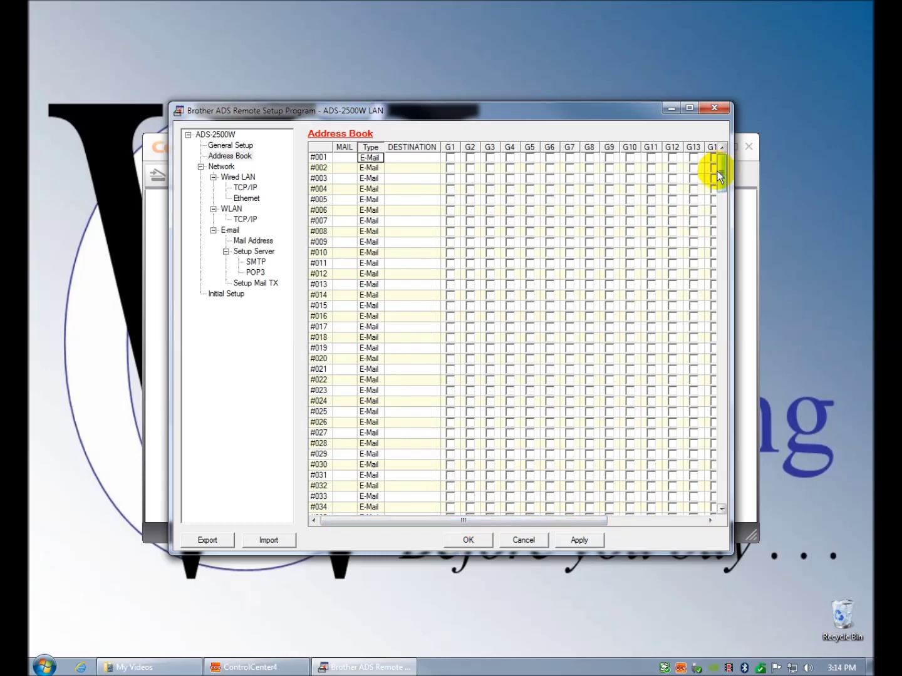
mouse_move(719, 173)
mouse_down()
mouse_move(729, 511)
mouse_move(716, 396)
mouse_move(724, 154)
mouse_up()
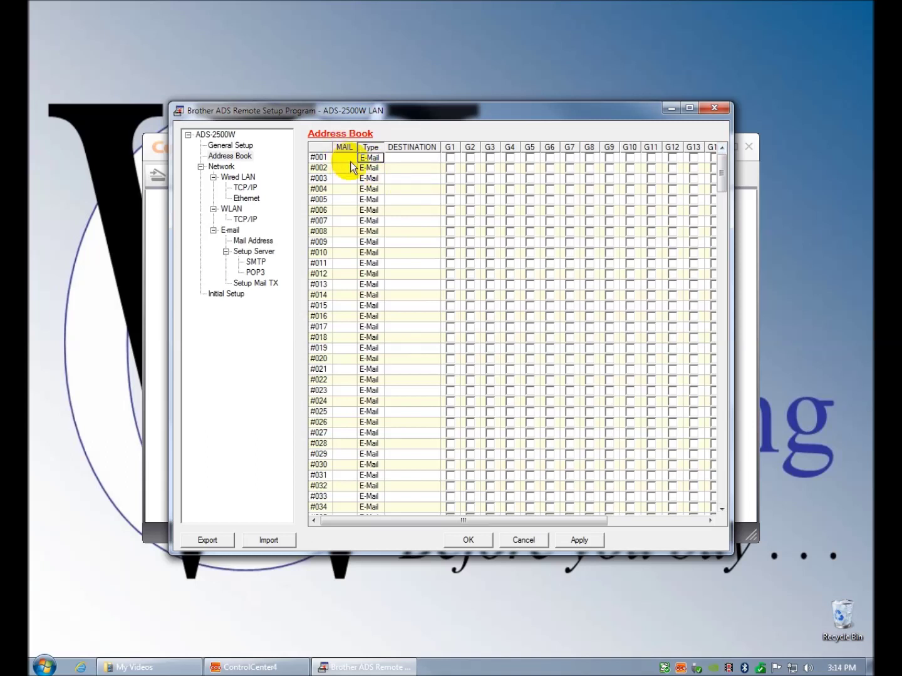
click(381, 160)
click(401, 162)
click(426, 158)
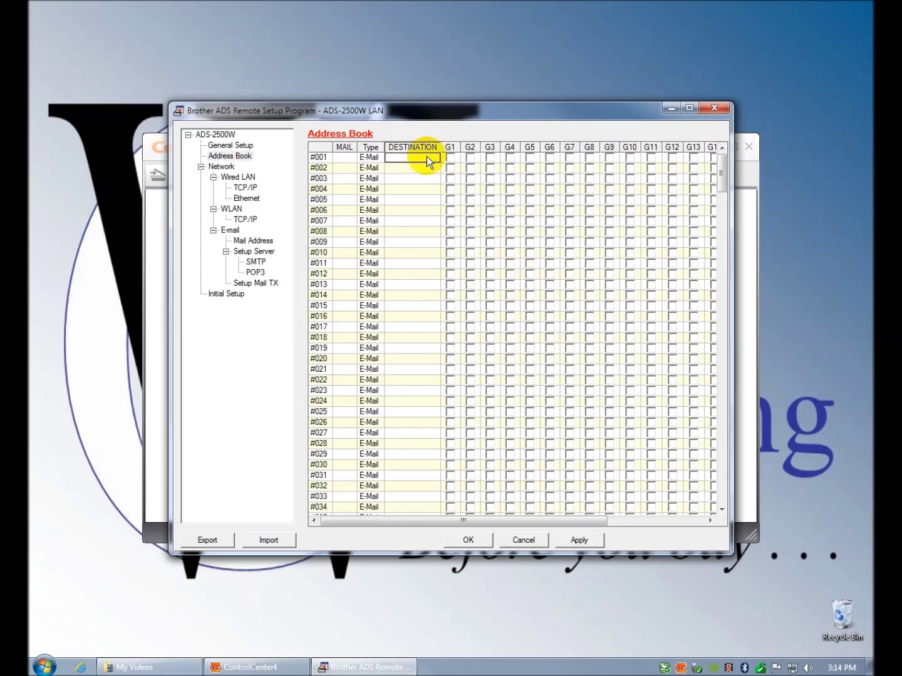
click(341, 158)
click(419, 158)
right_click(422, 161)
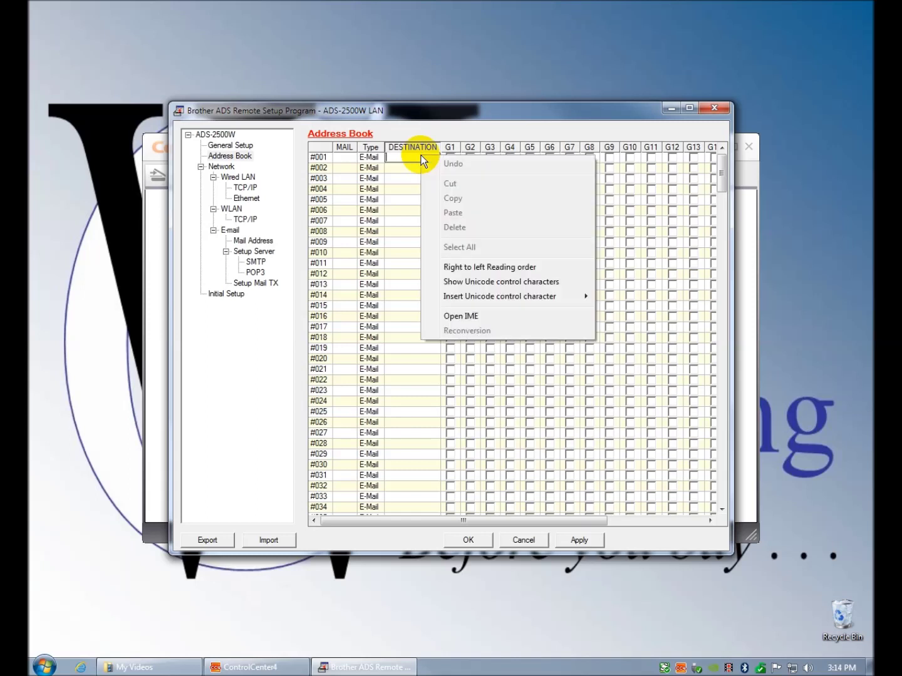
click(405, 171)
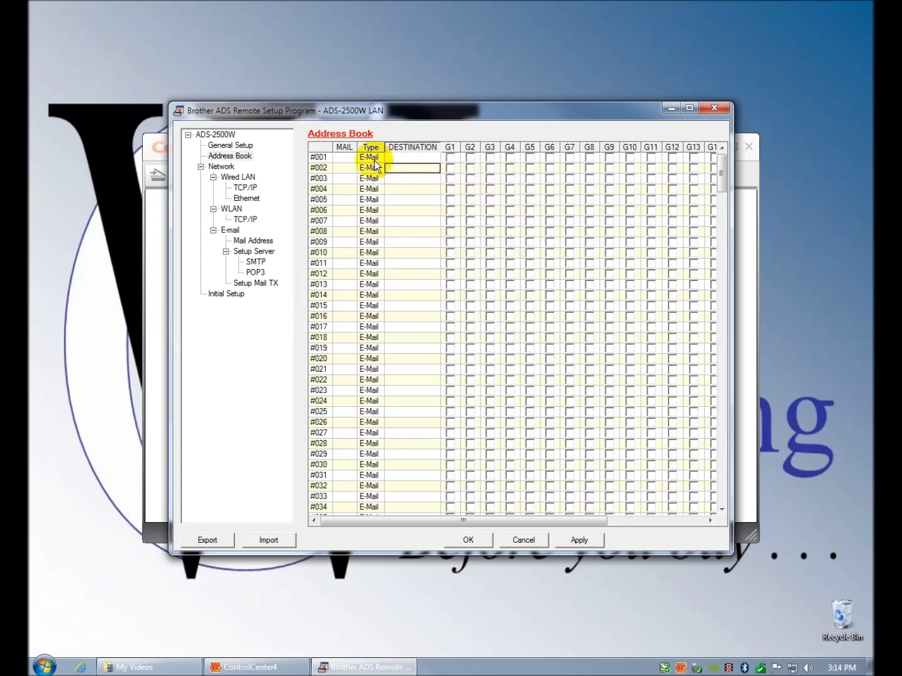
click(380, 158)
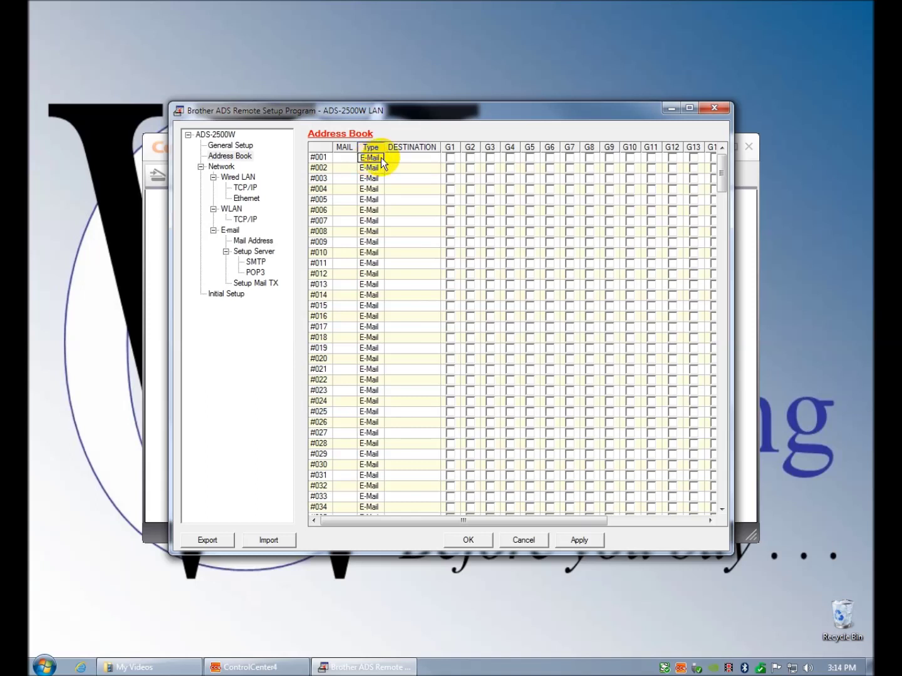
click(399, 161)
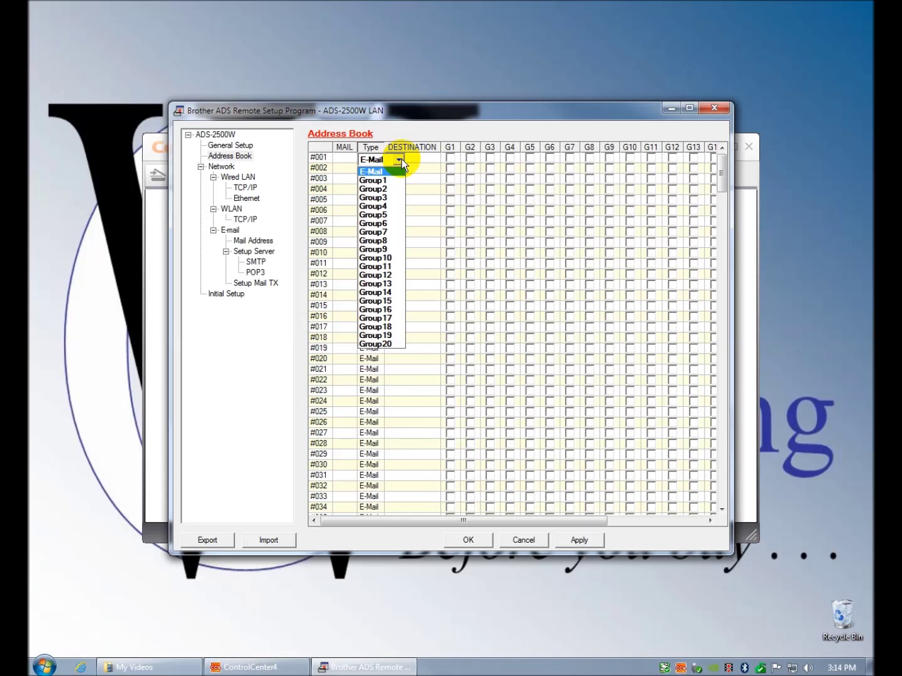
click(401, 159)
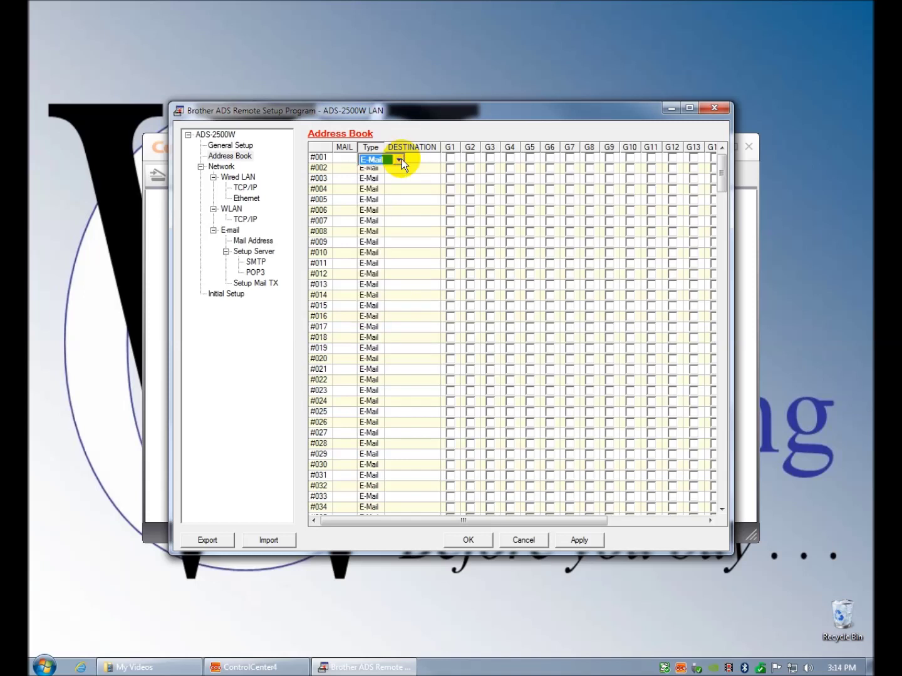
drag(533, 521, 562, 529)
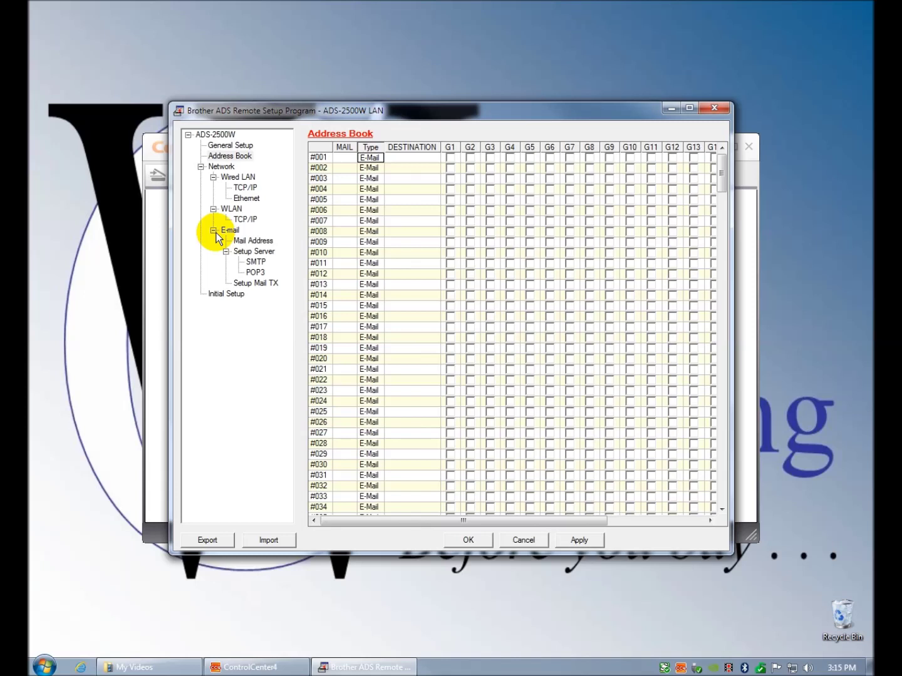
- Review SMTP, POP3, Setup Mail TX and Initial Setup, then upload the settings with OK
click(253, 250)
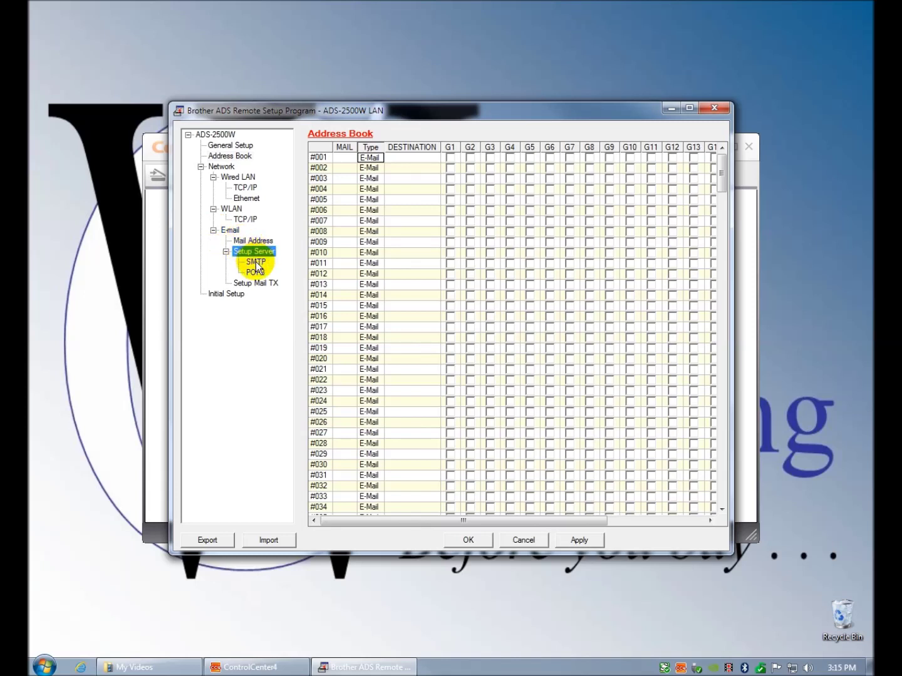
click(257, 263)
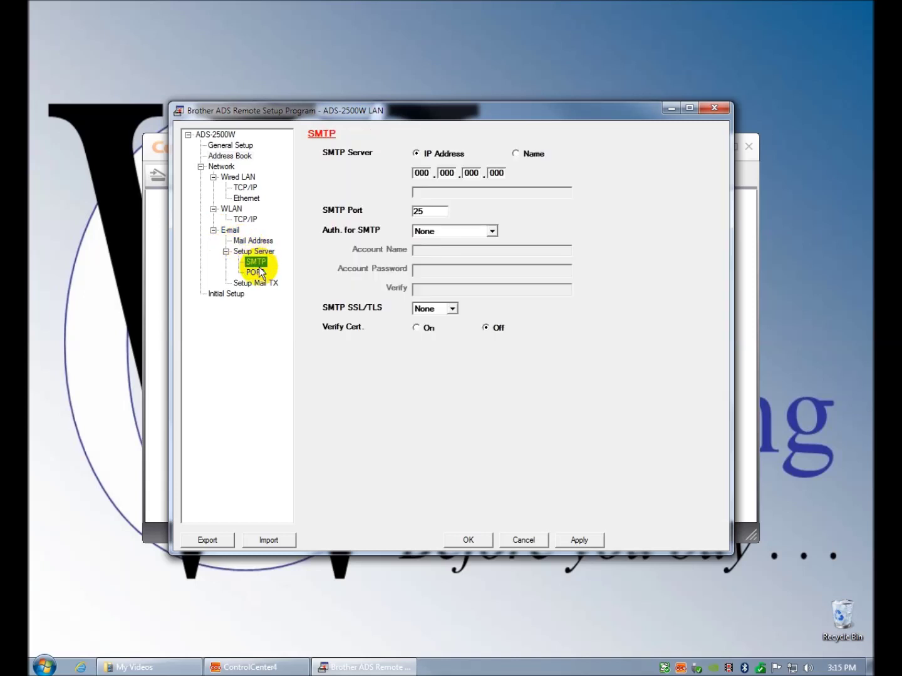
click(256, 273)
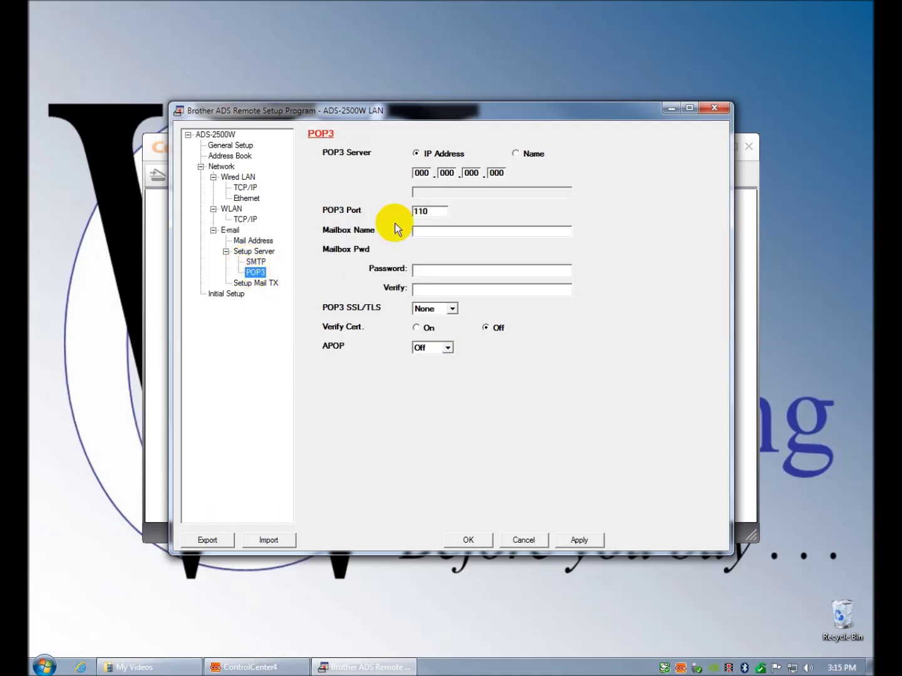
click(252, 284)
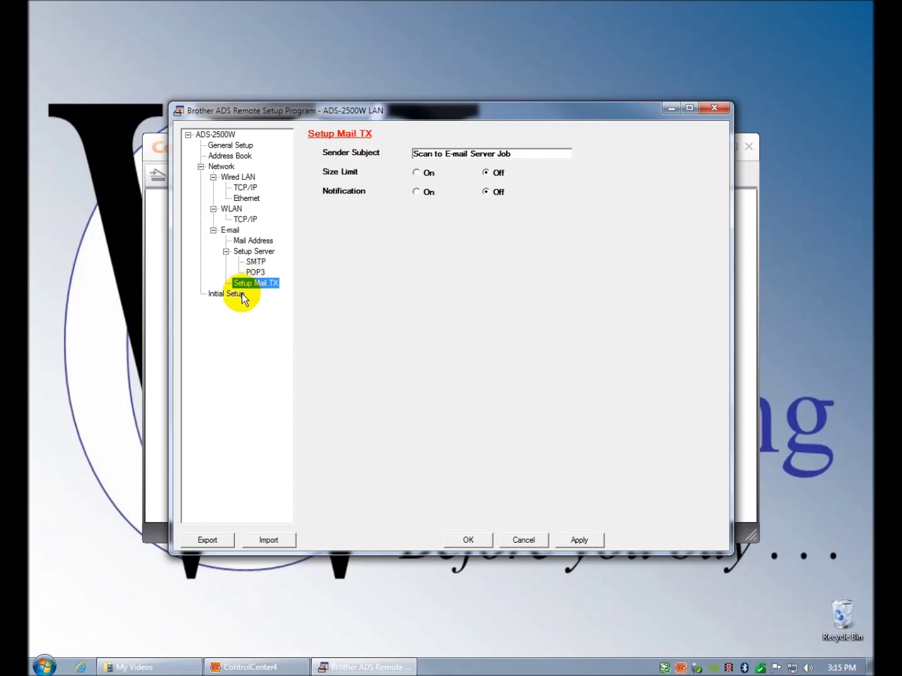
click(242, 294)
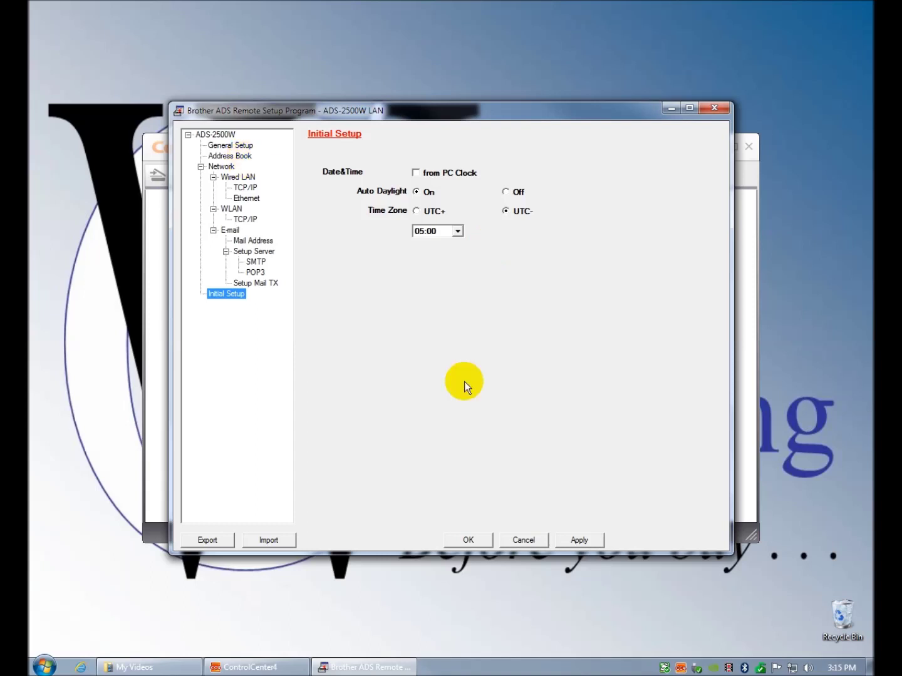
click(477, 544)
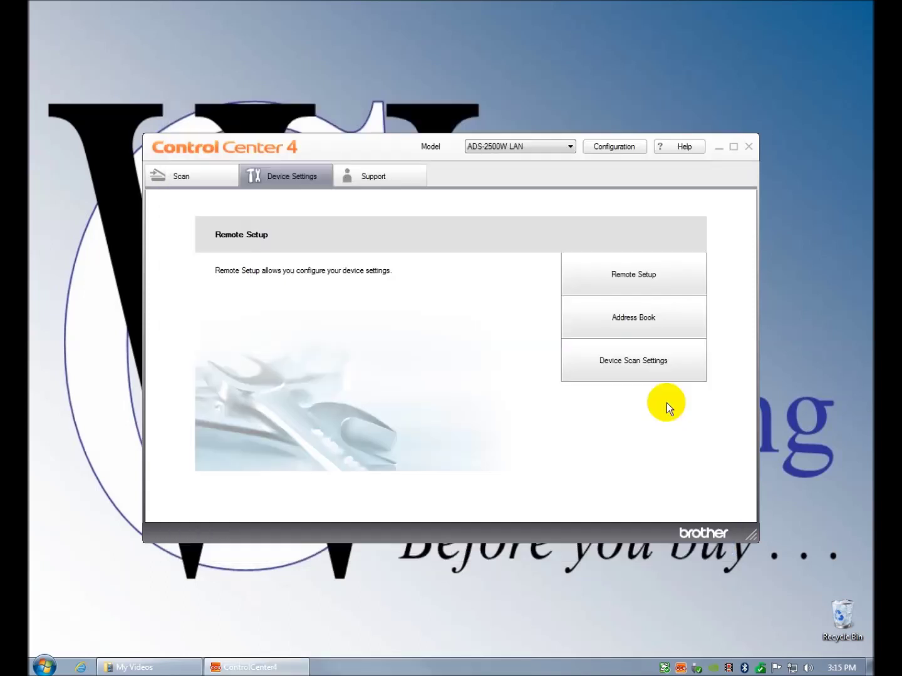
- Open the scanner's address book, then close the Remote Setup window unchanged
mouse_move(640, 324)
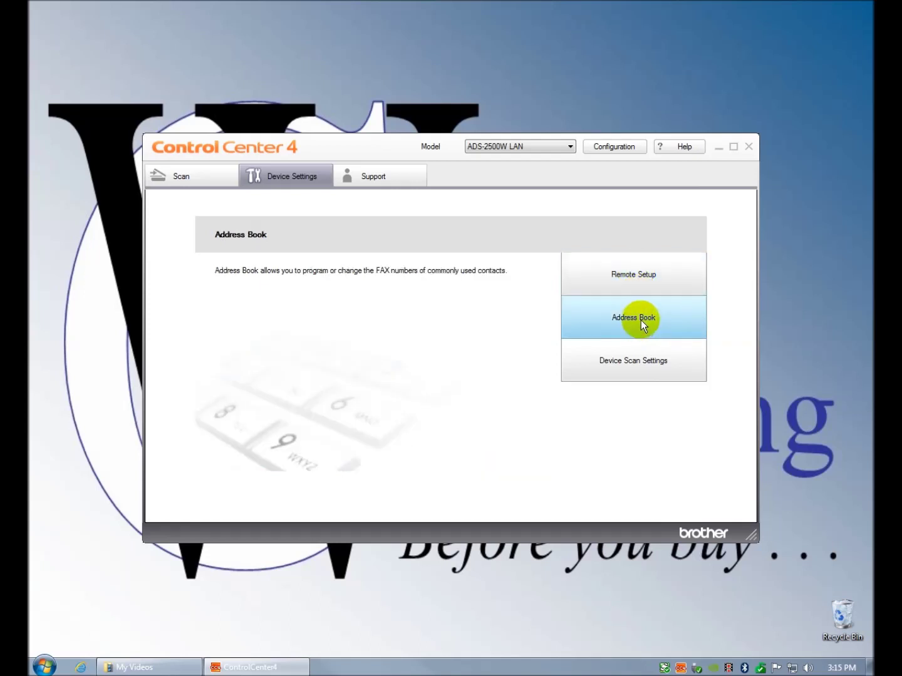
click(640, 321)
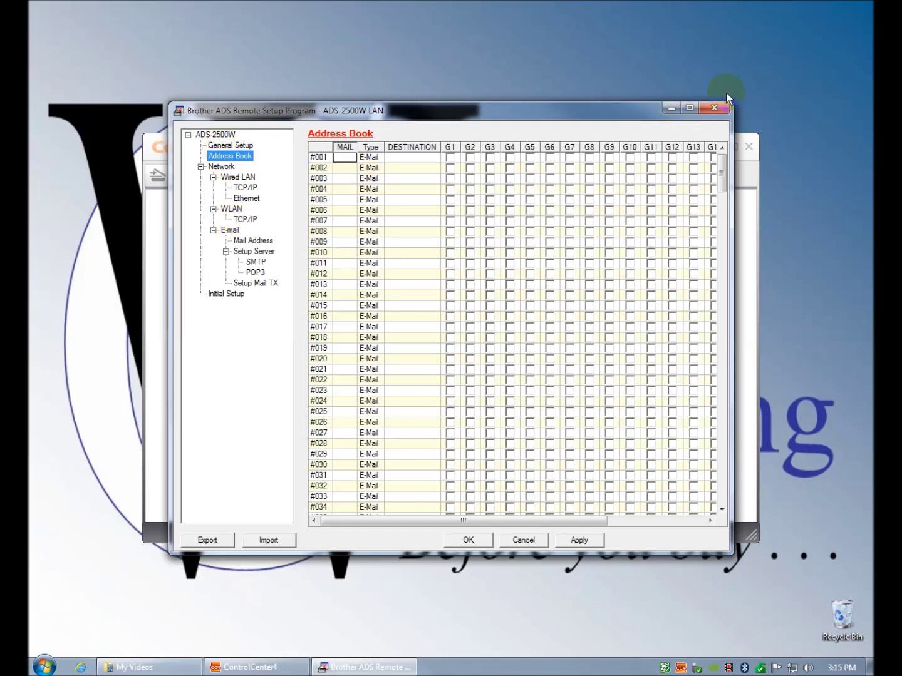
click(716, 109)
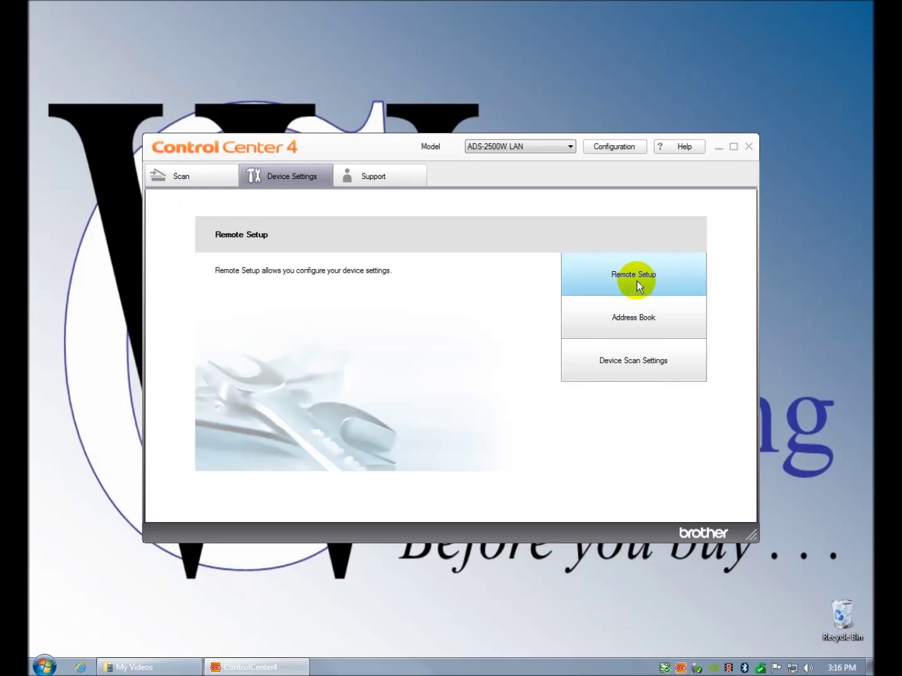
- Look over the Support page's ControlCenter Help and Brother Solutions Center, then return to Scan
click(380, 177)
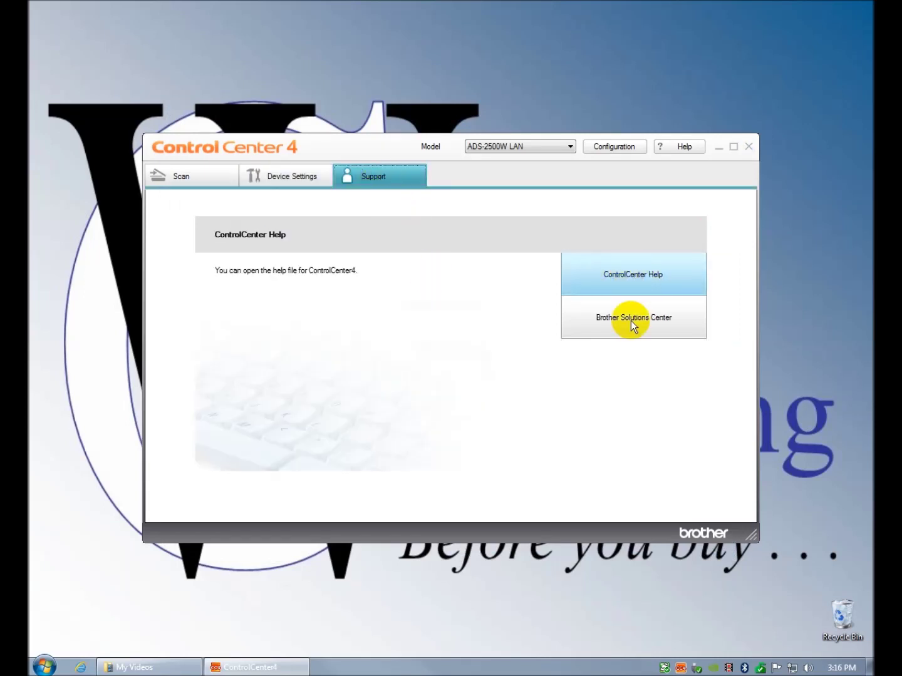
mouse_move(634, 329)
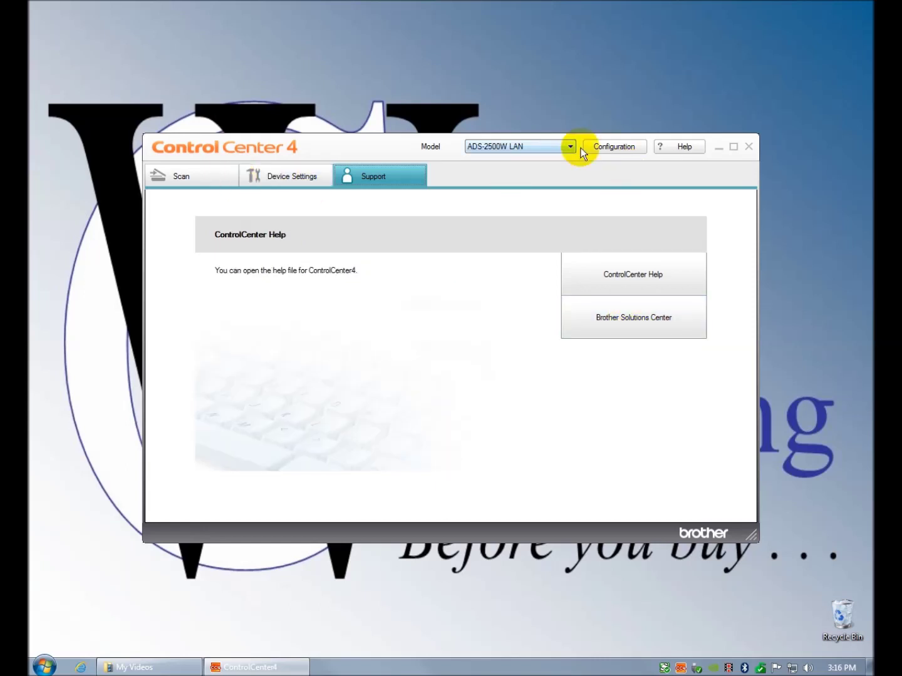
click(204, 177)
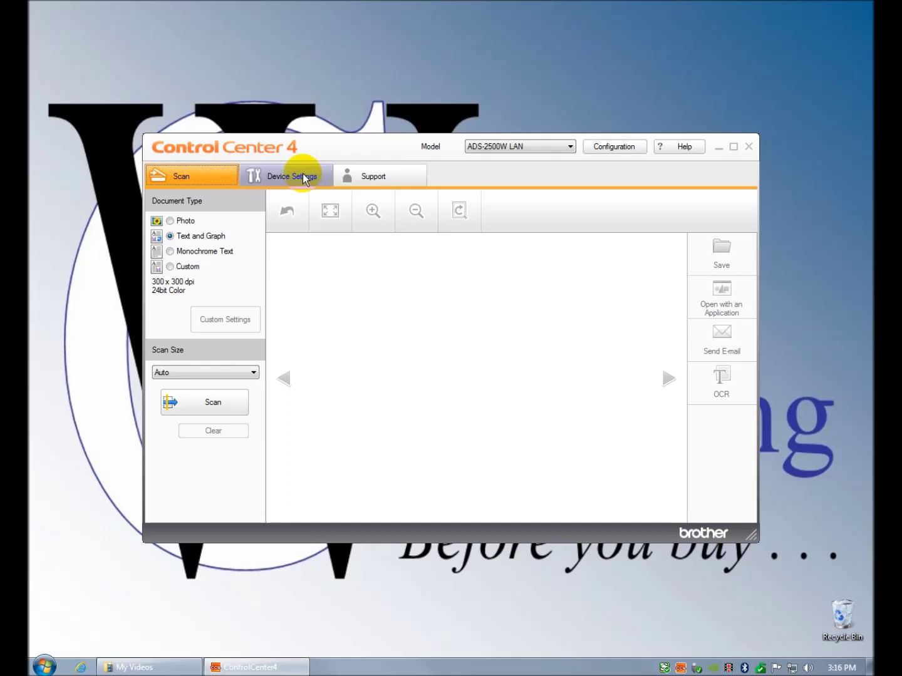
- Choose Custom document type and confirm 300 x 300 dpi, 24bit Color, 2-sided long-edge scanning
click(171, 268)
click(237, 320)
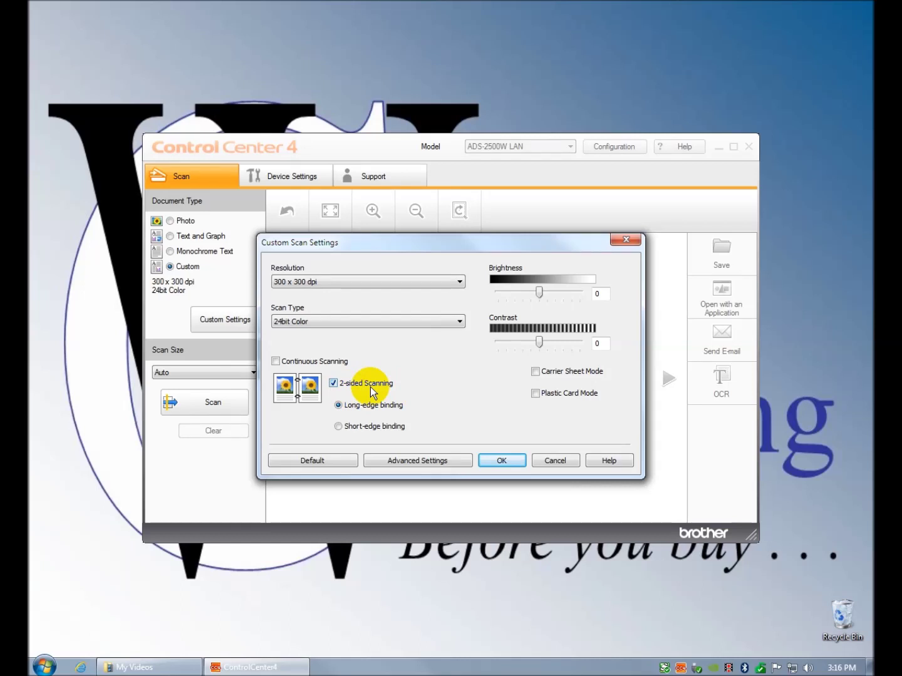
click(334, 383)
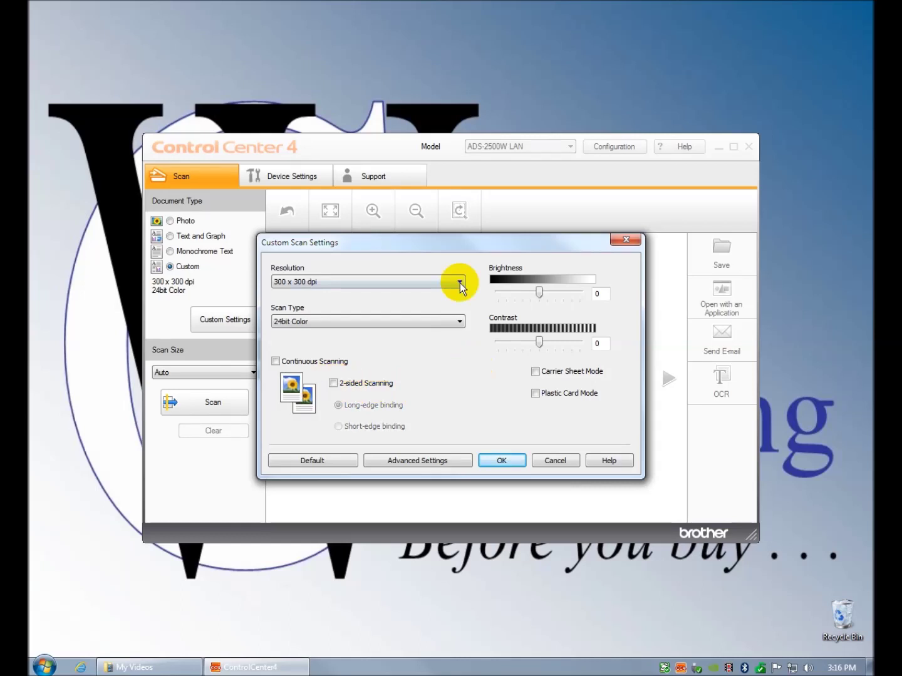
click(459, 322)
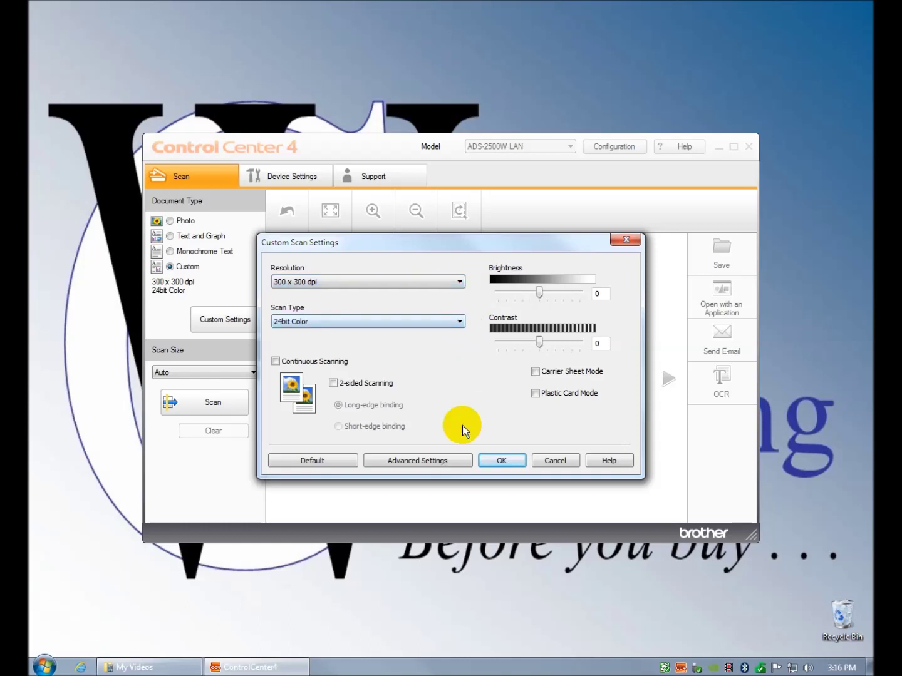
click(427, 461)
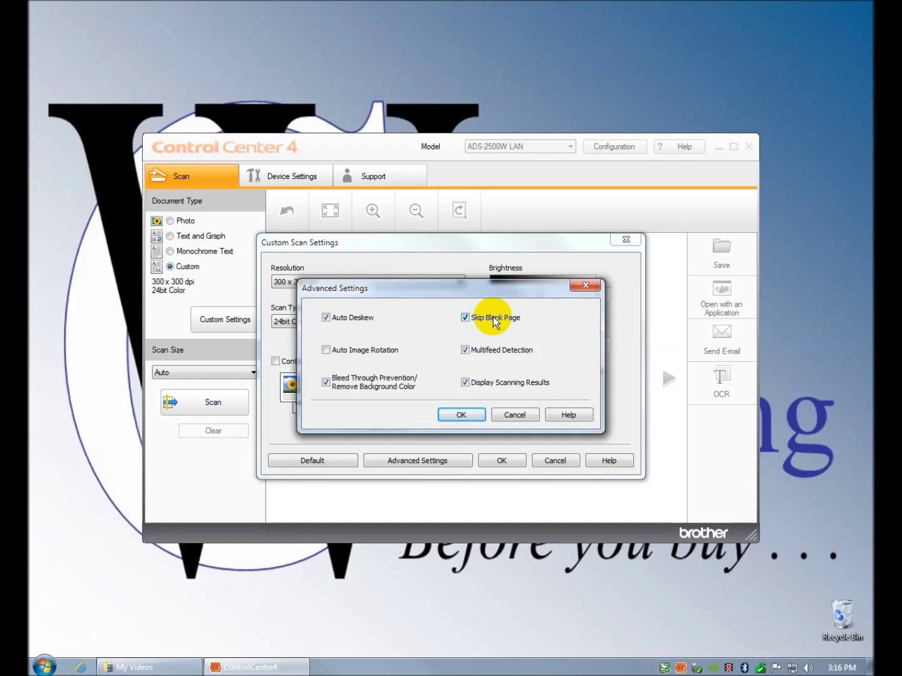
click(513, 416)
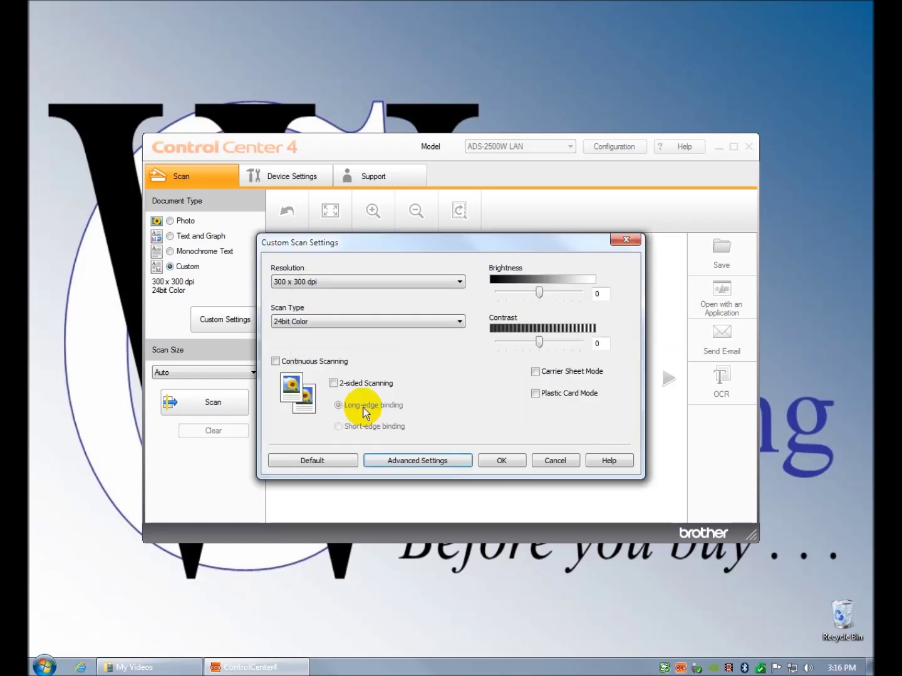
click(336, 383)
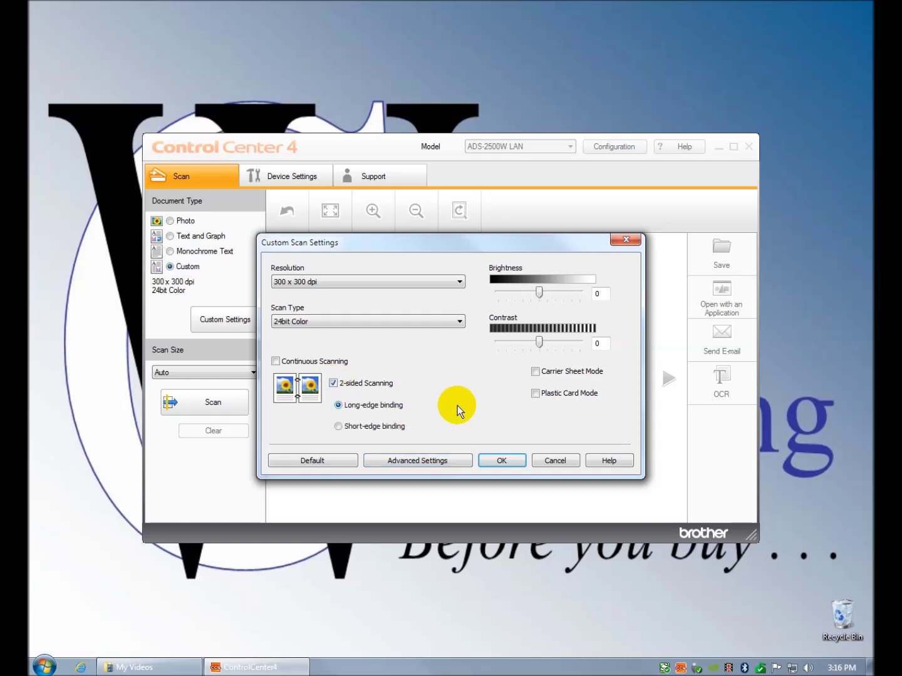
click(508, 461)
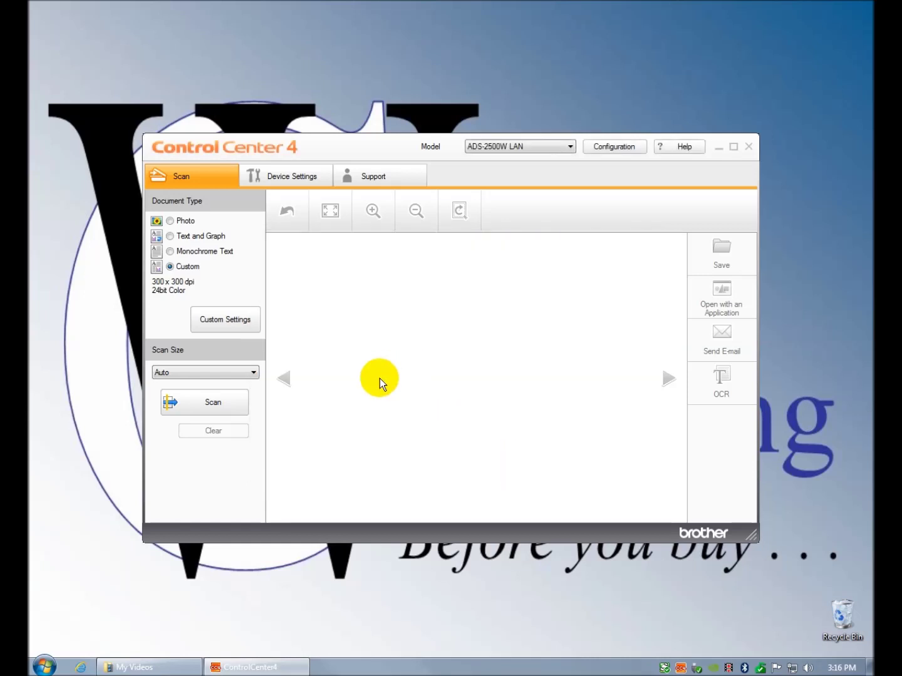
- Scan the report, dismiss the paper-jam and failure errors, and rescan until 1 page saves
click(215, 399)
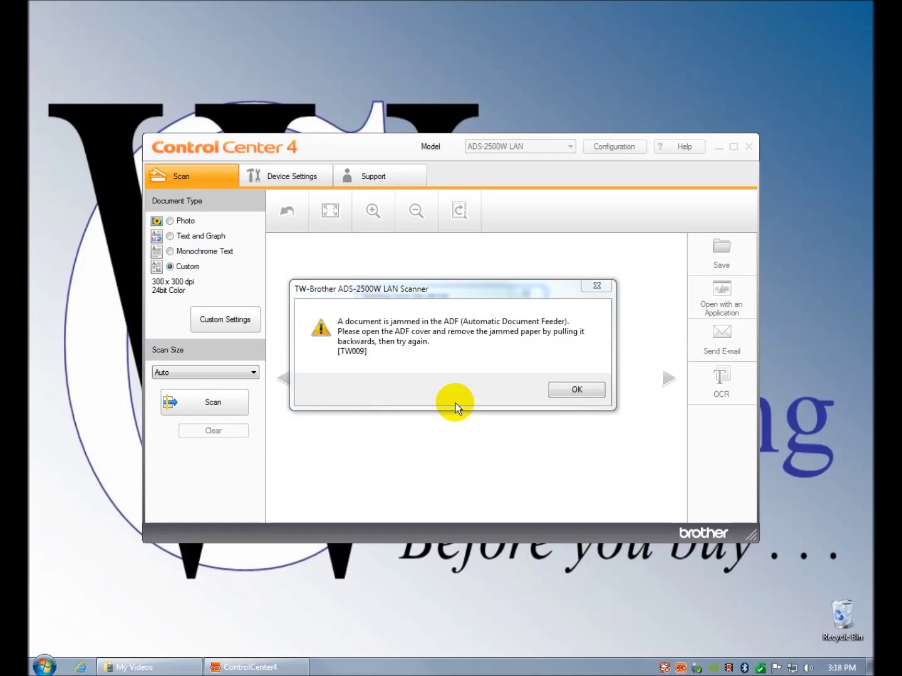
click(572, 399)
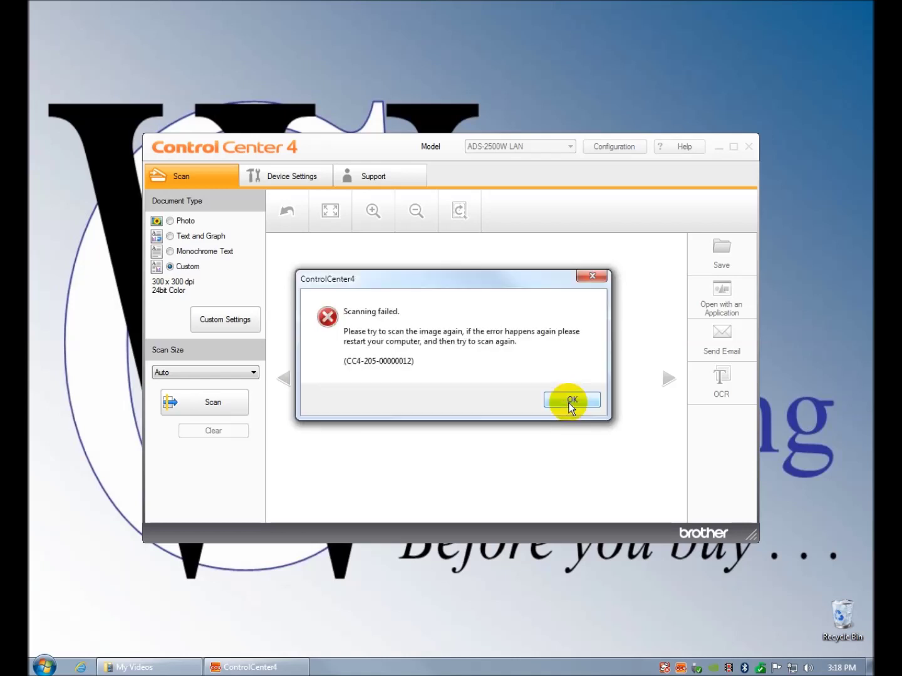
click(581, 399)
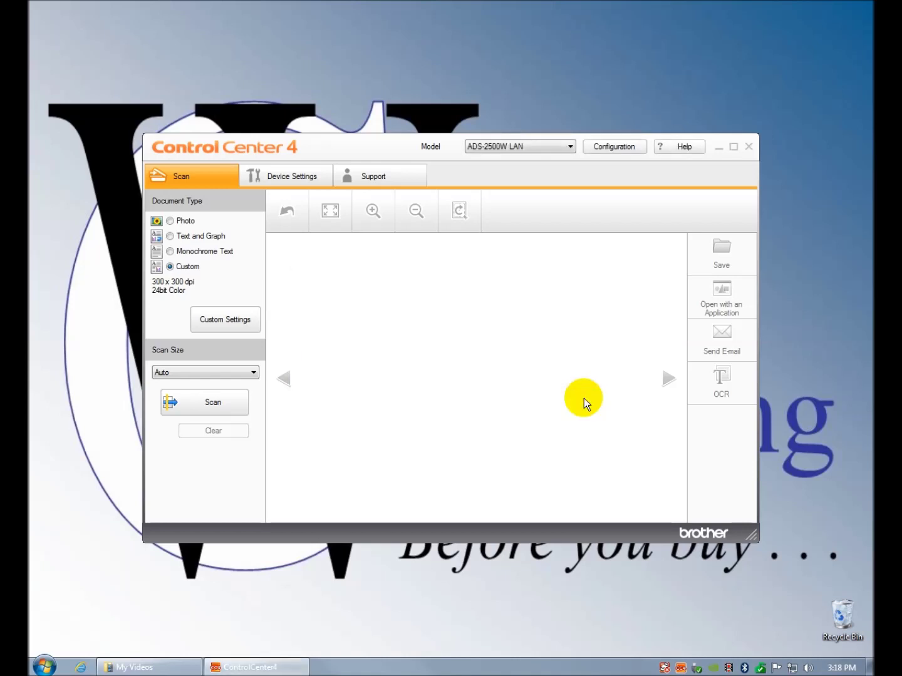
click(216, 403)
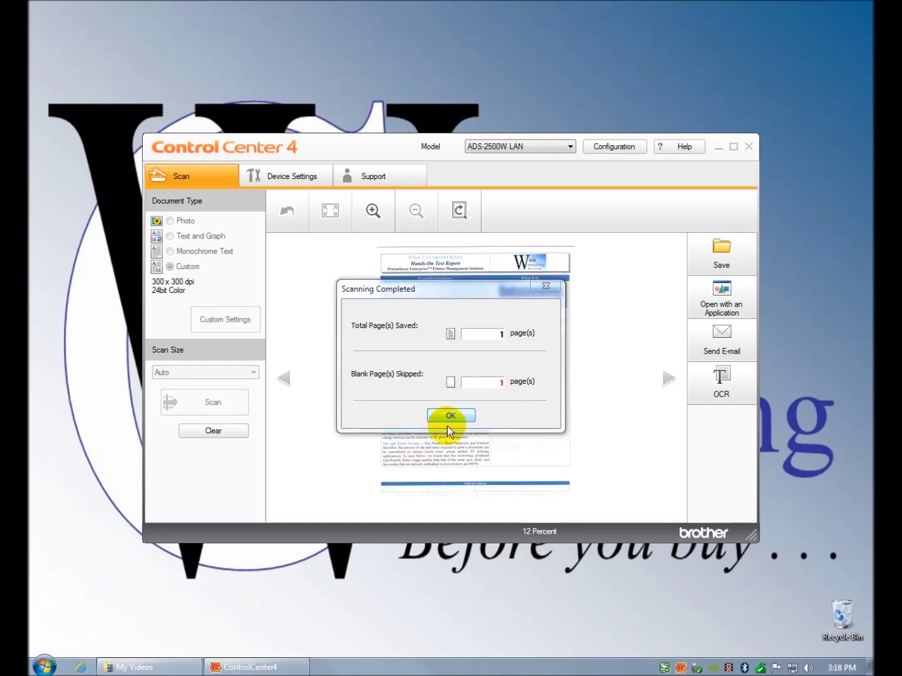
click(451, 415)
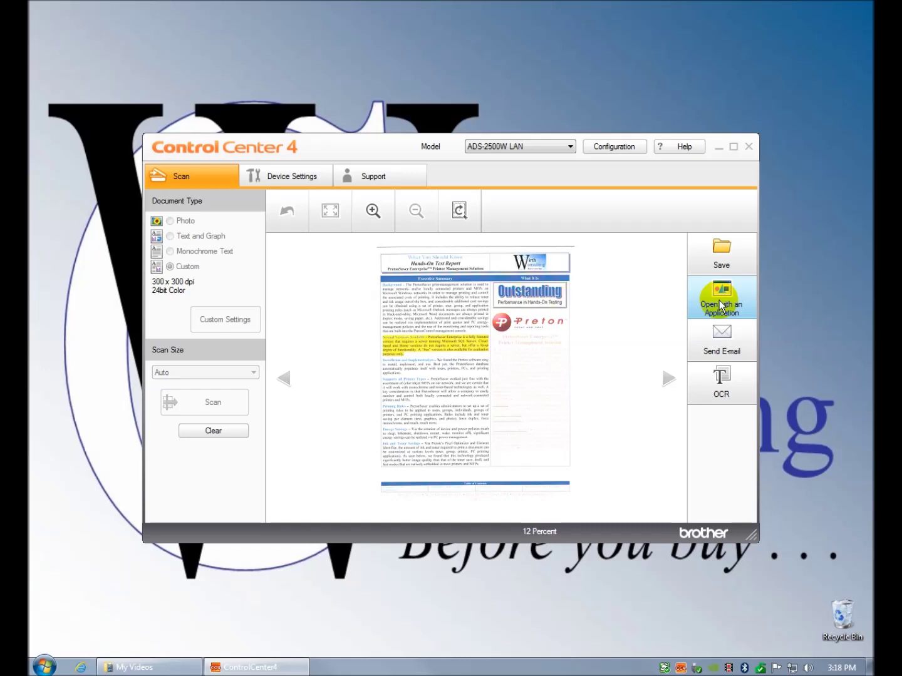
- Save the scan as JPEG (*.jpg), producing CCF04022013.jpg in the Scan folder
click(722, 262)
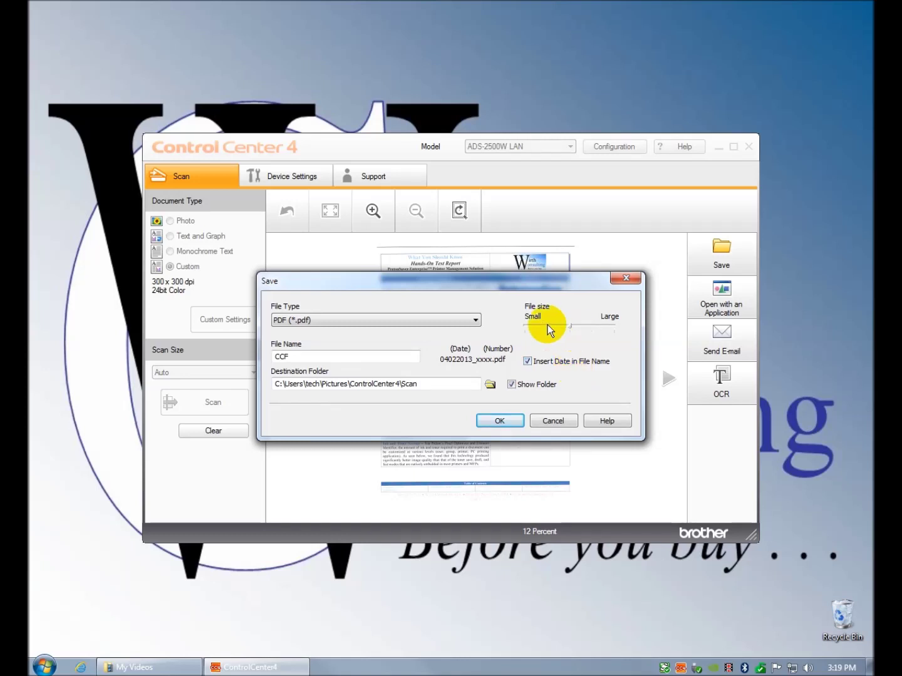
click(476, 321)
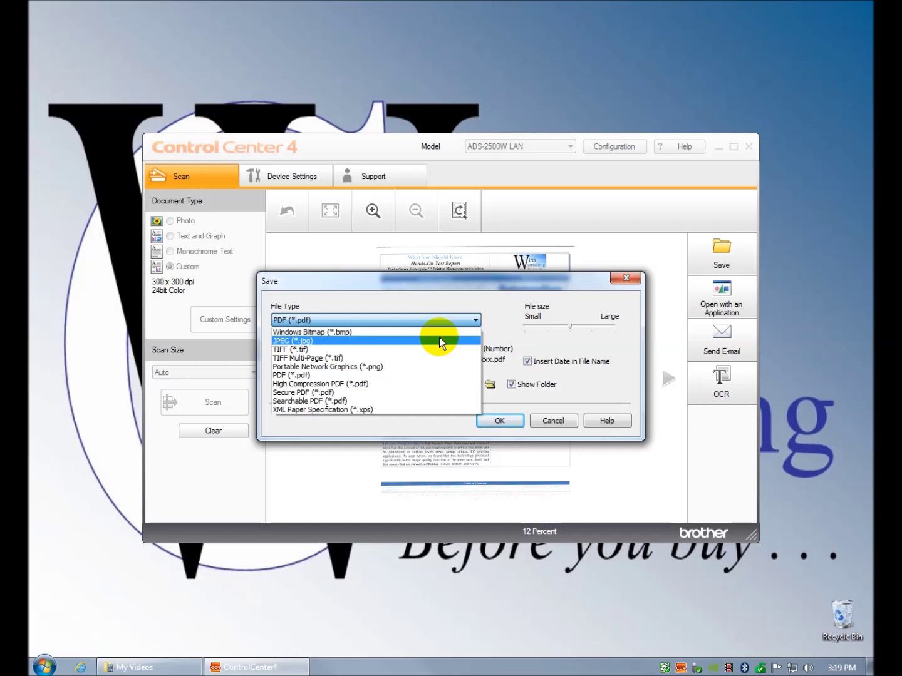
click(439, 341)
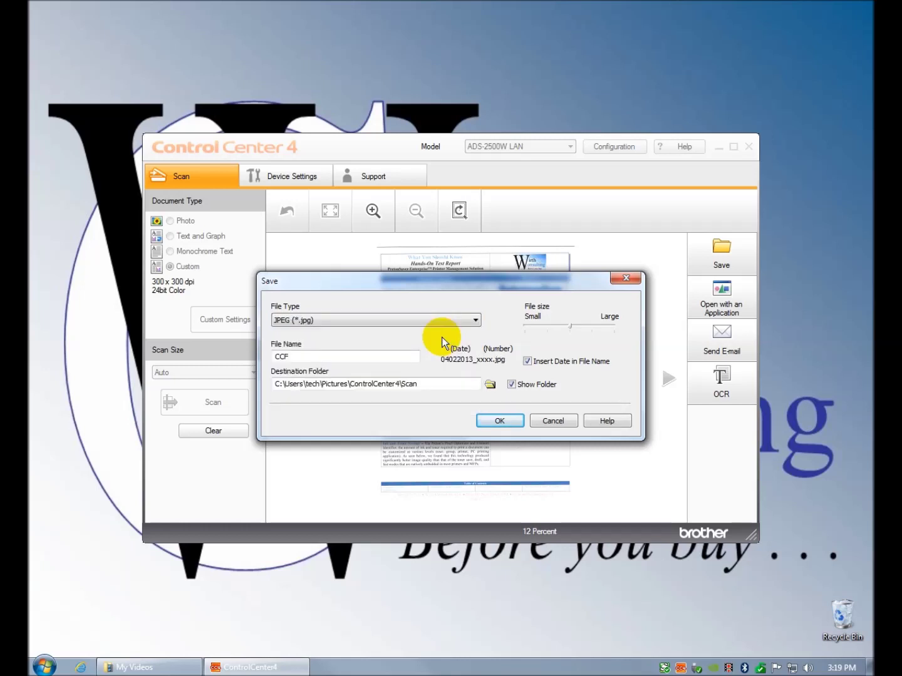
click(503, 419)
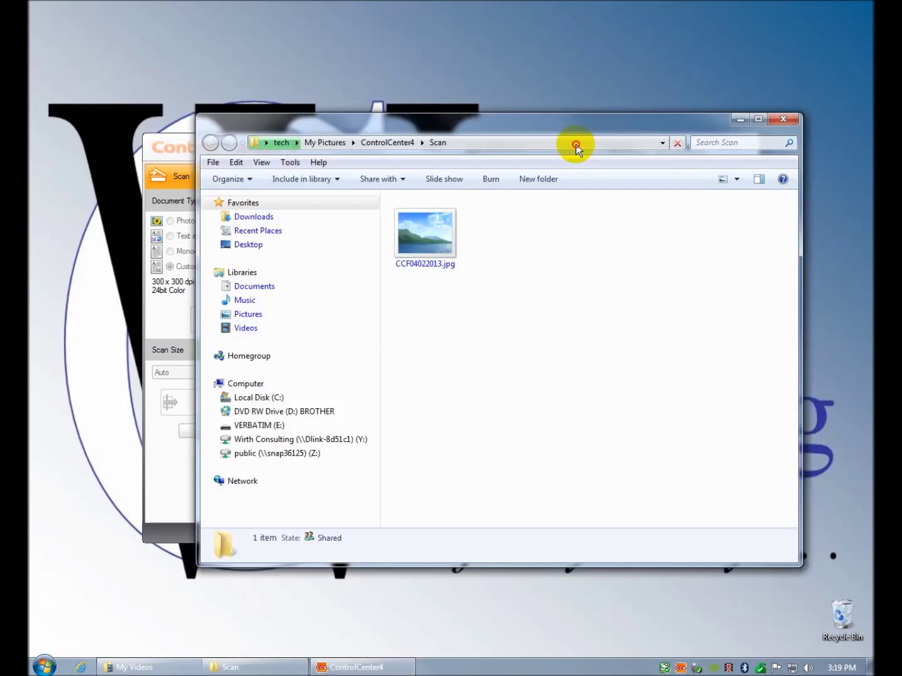
- View CCF04022013.jpg in Photo Viewer, then close the viewer
drag(576, 144, 506, 151)
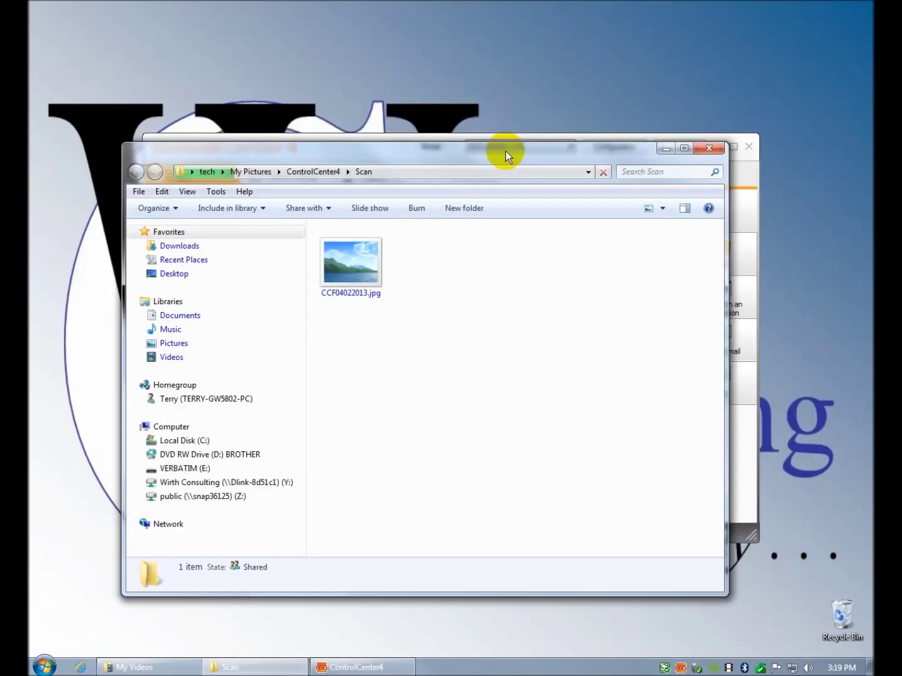
click(359, 274)
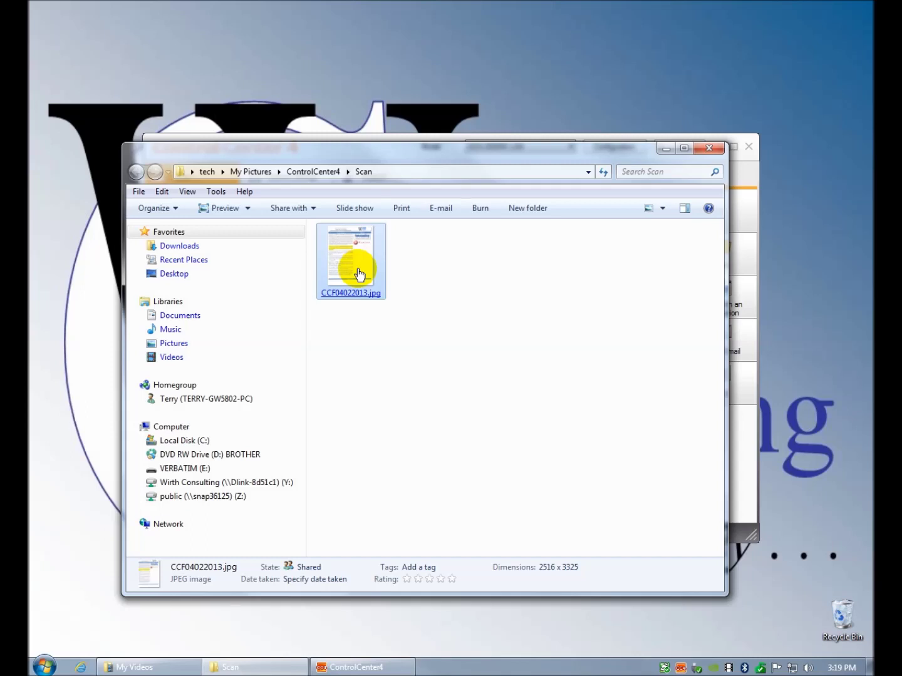
click(359, 274)
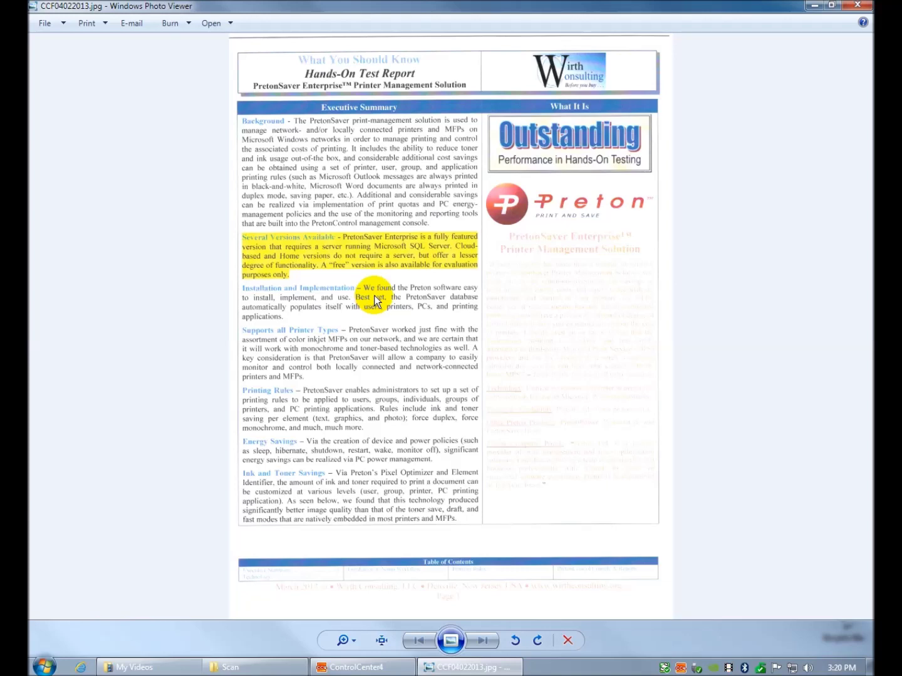
click(857, 6)
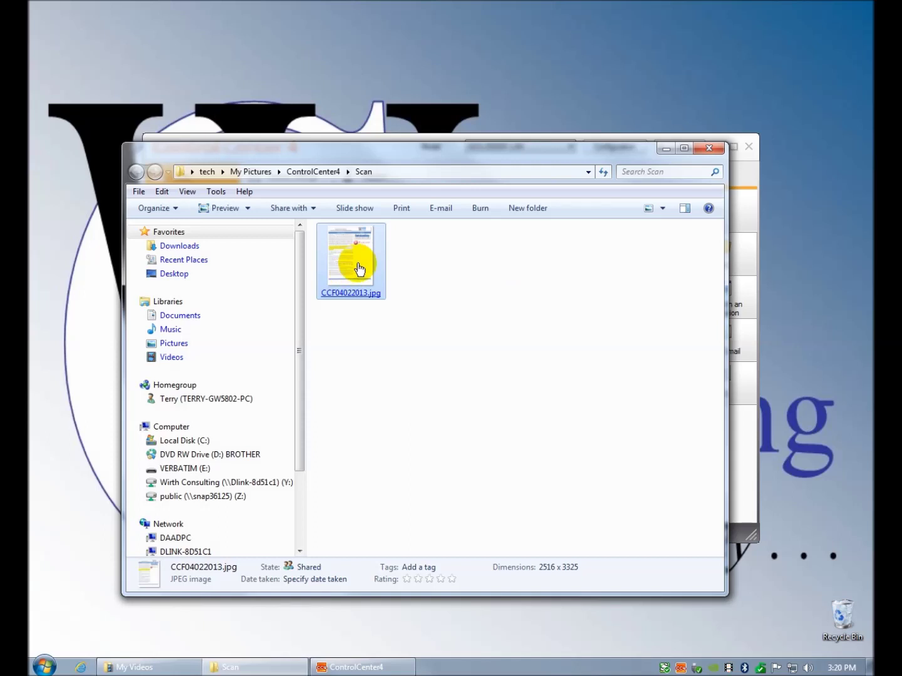
- Delete CCF04022013.jpg to the Recycle Bin and close the Scan folder window
right_click(358, 268)
click(419, 520)
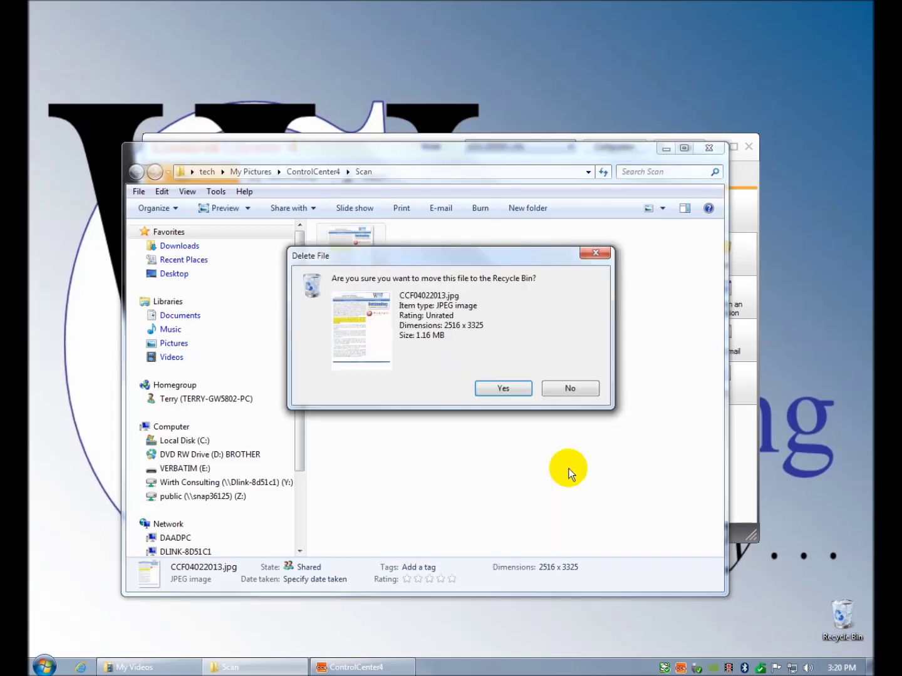
click(517, 388)
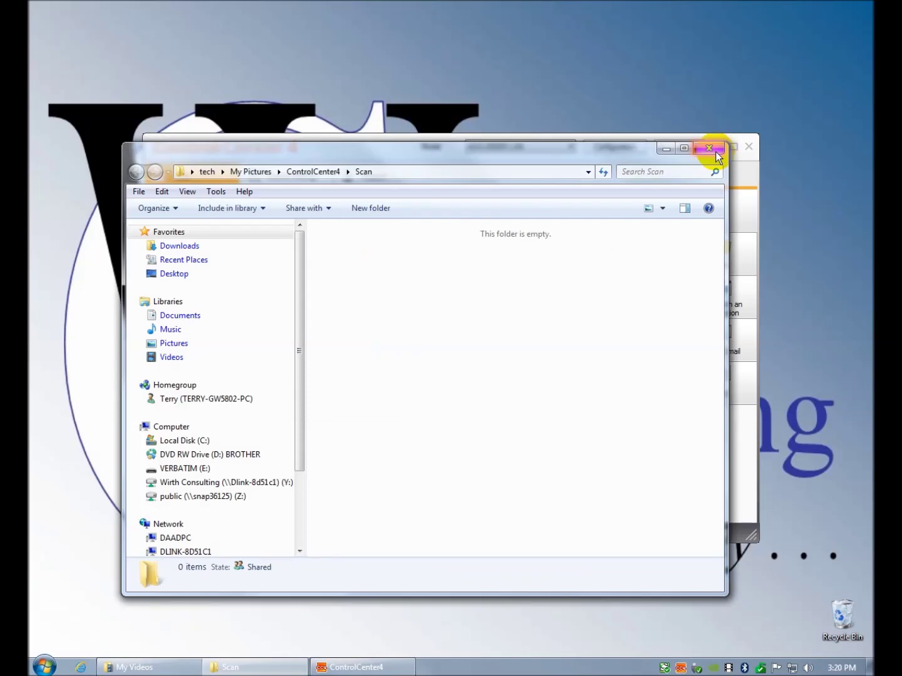
click(716, 152)
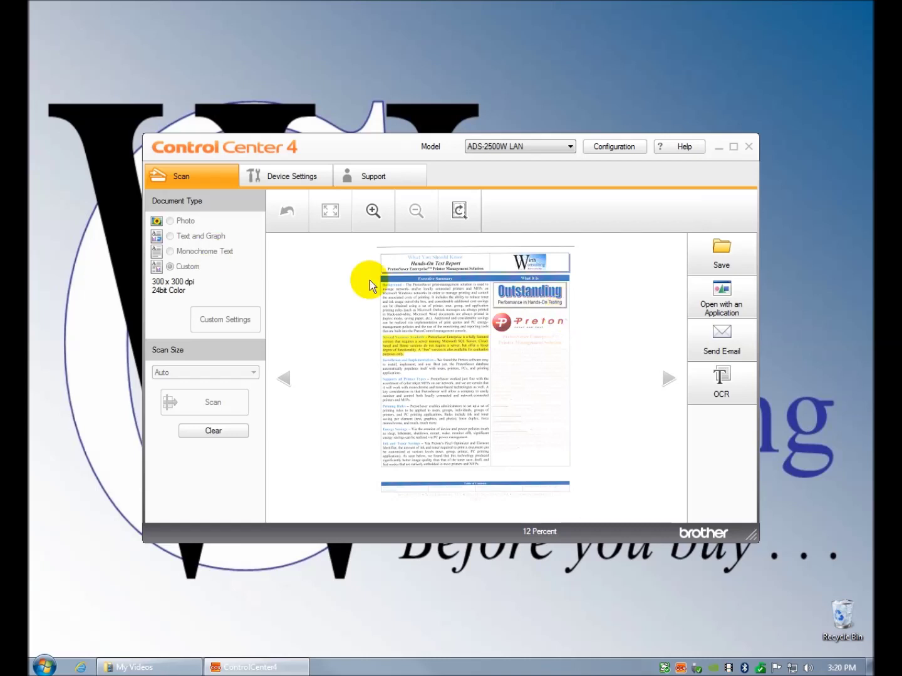
- Run OCR on the scan with Text (*.txt) output sent to Microsoft Word in English
click(726, 390)
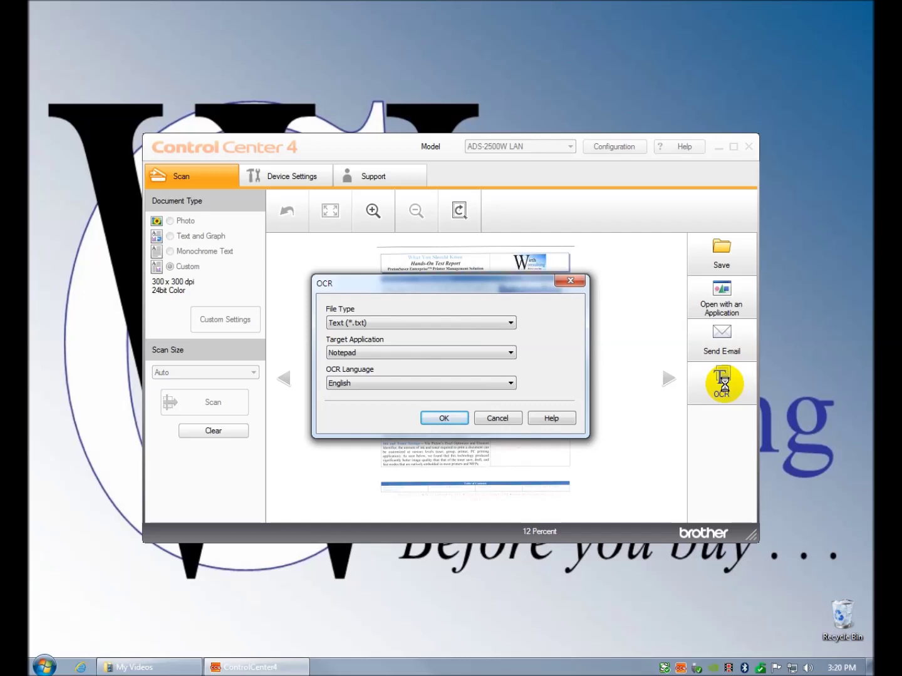
click(510, 353)
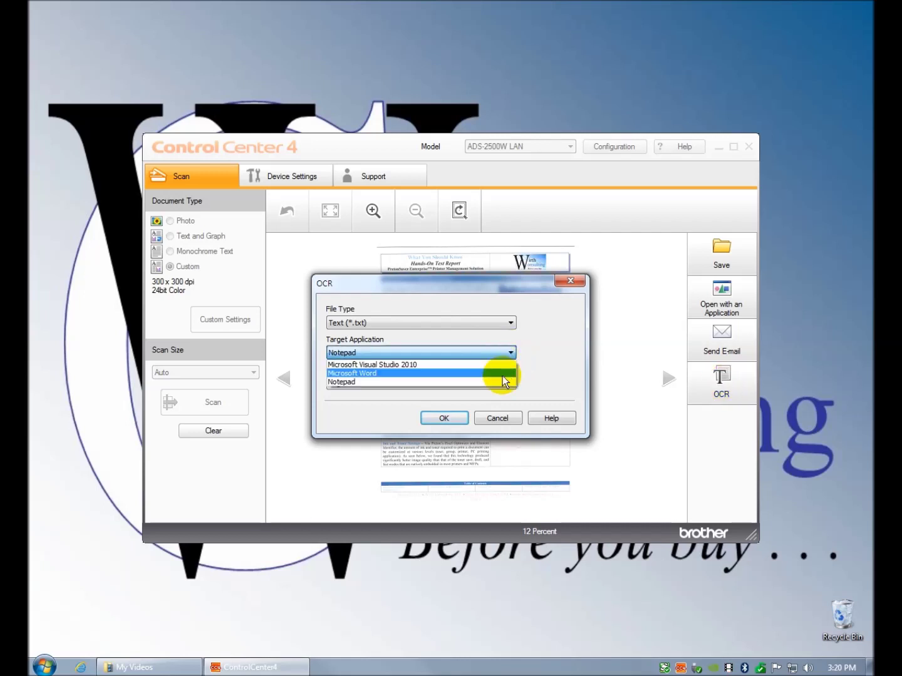
click(507, 374)
click(452, 420)
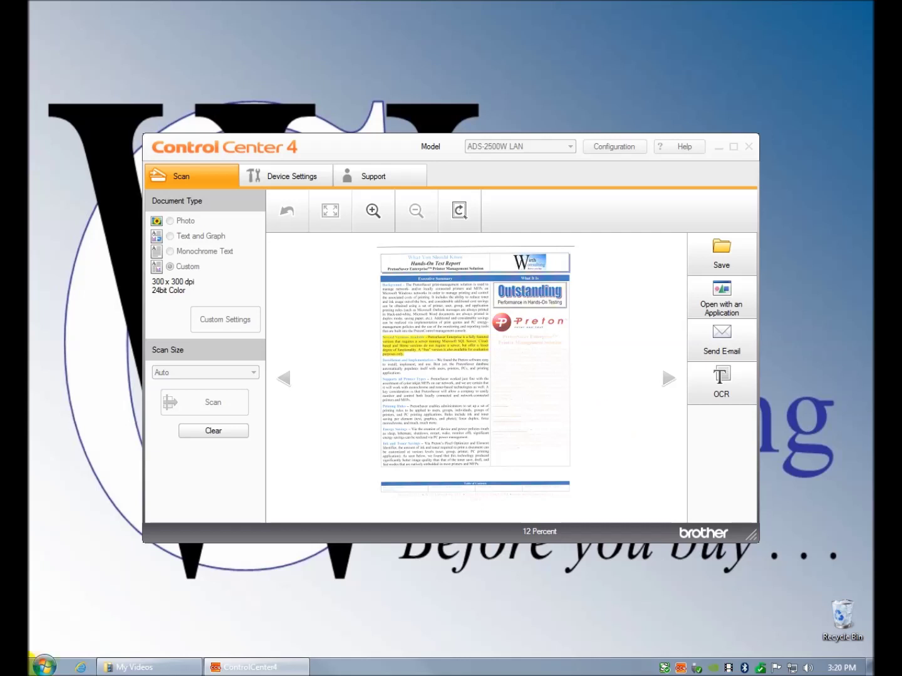
- Launch Status Monitor from Start > All Programs > Brother > ADS-2500W LAN
click(44, 666)
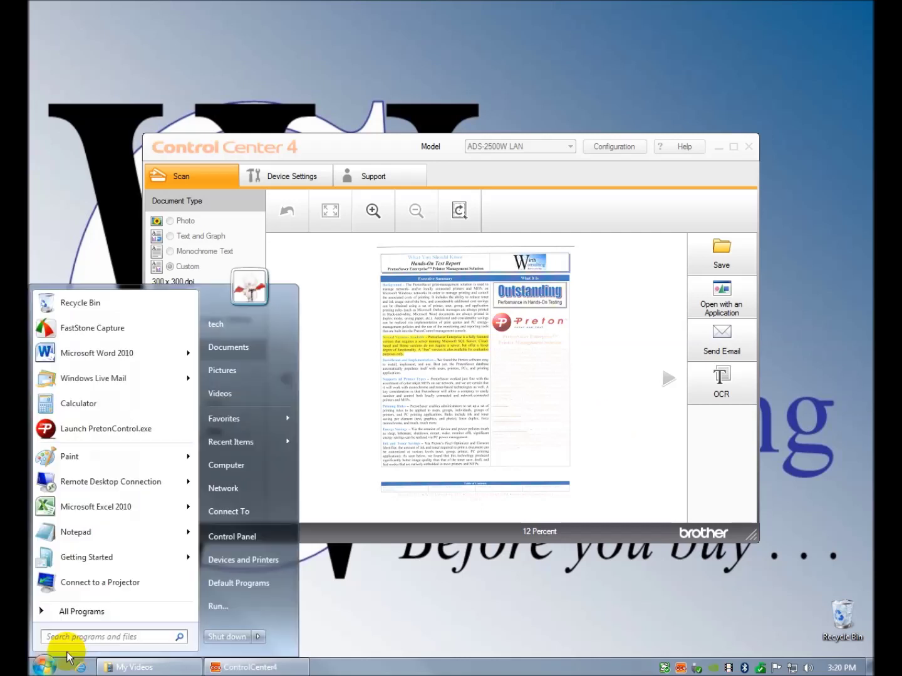
click(83, 613)
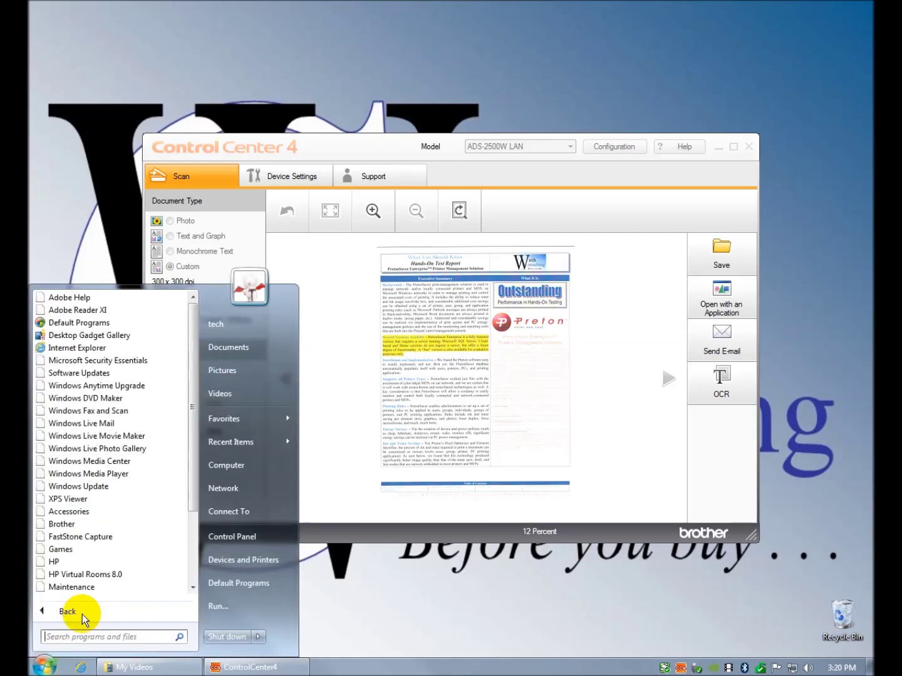
click(83, 529)
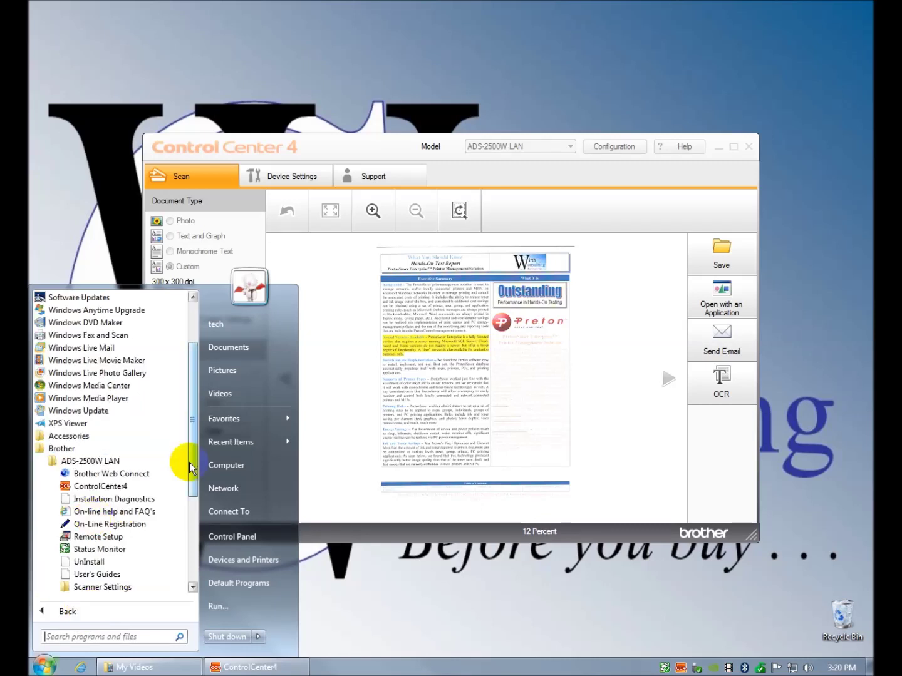
scroll(184, 465, down, 3)
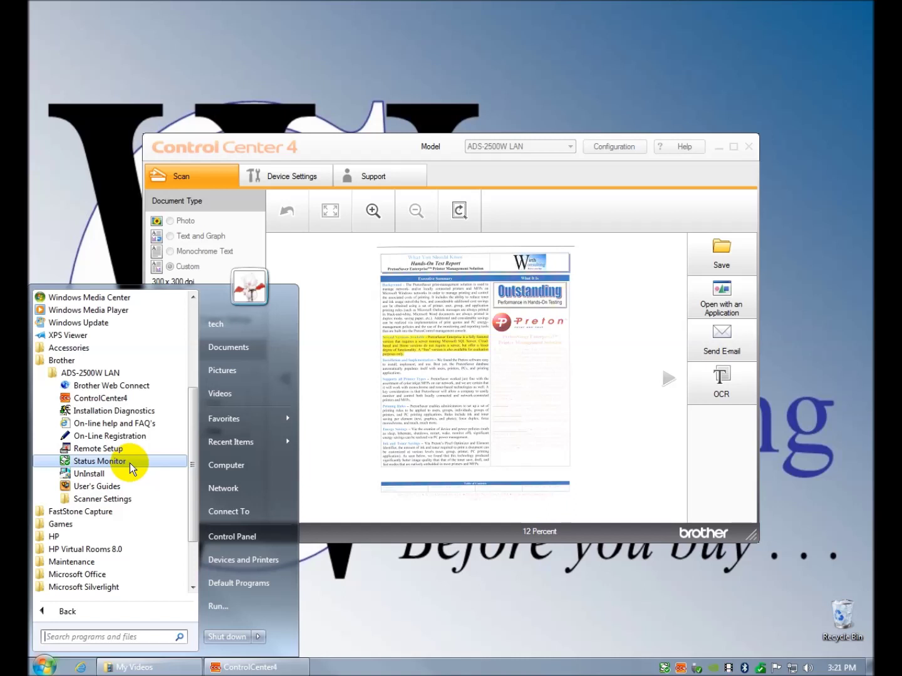
click(129, 463)
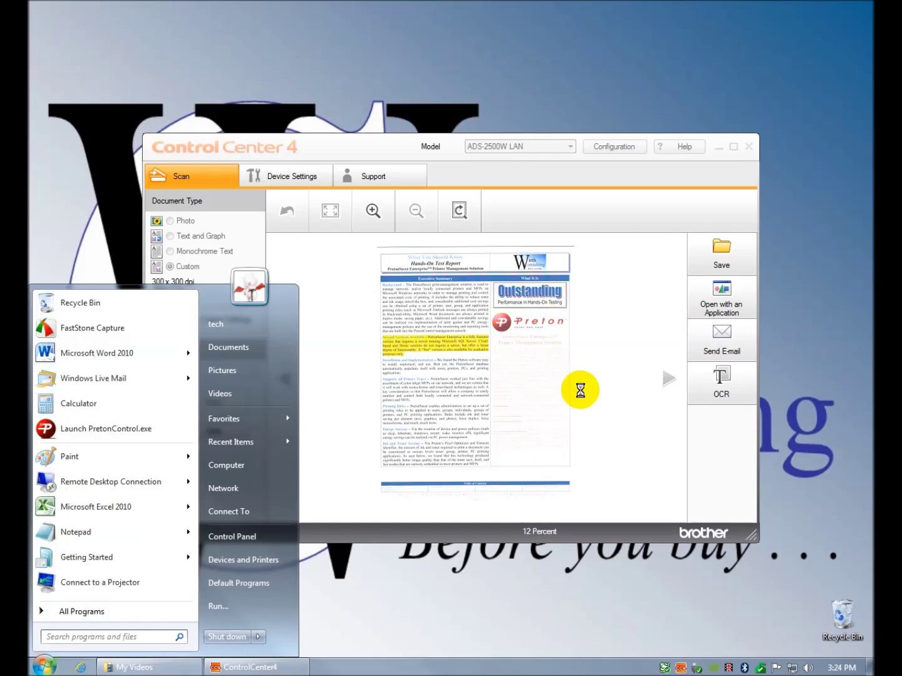
- Reopen the Brother ADS-2500W LAN program group and expand its Scanner Settings folder
click(82, 612)
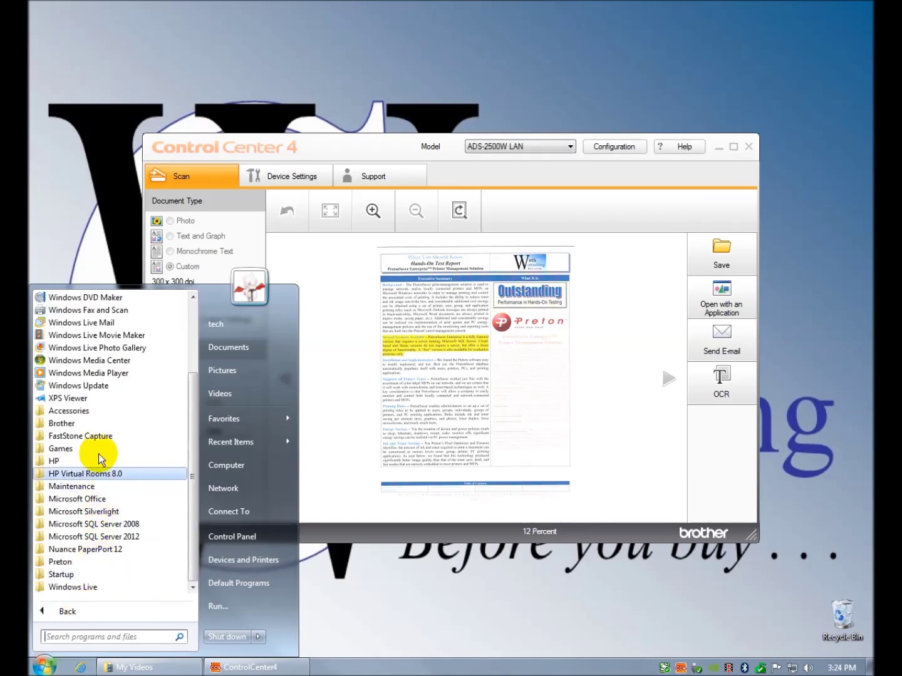
click(100, 423)
click(94, 437)
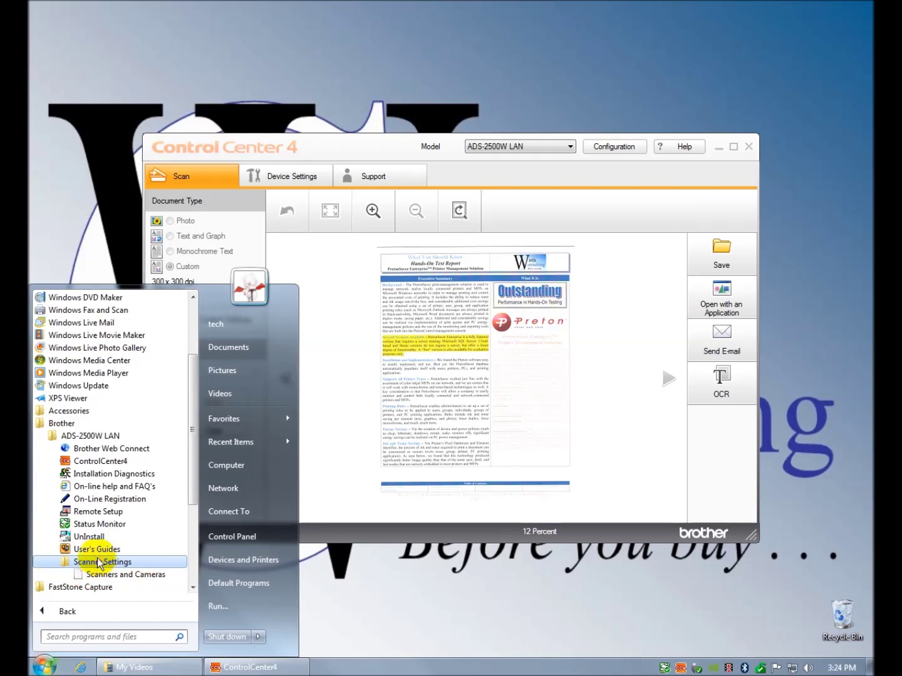
click(100, 562)
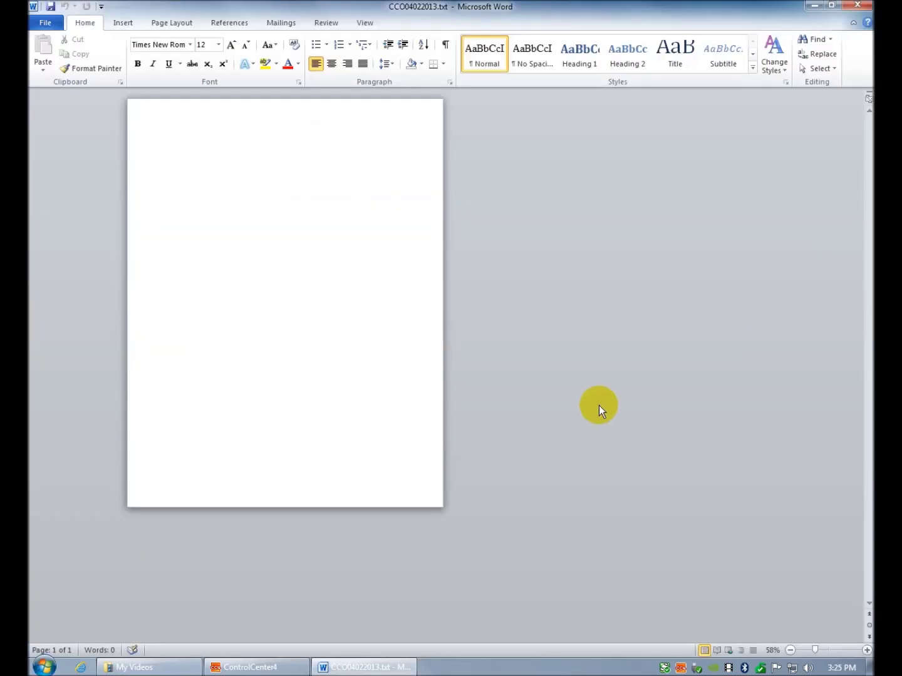
- Minimize the Word window with CCO04022013.txt to bring ControlCenter4 back
click(815, 8)
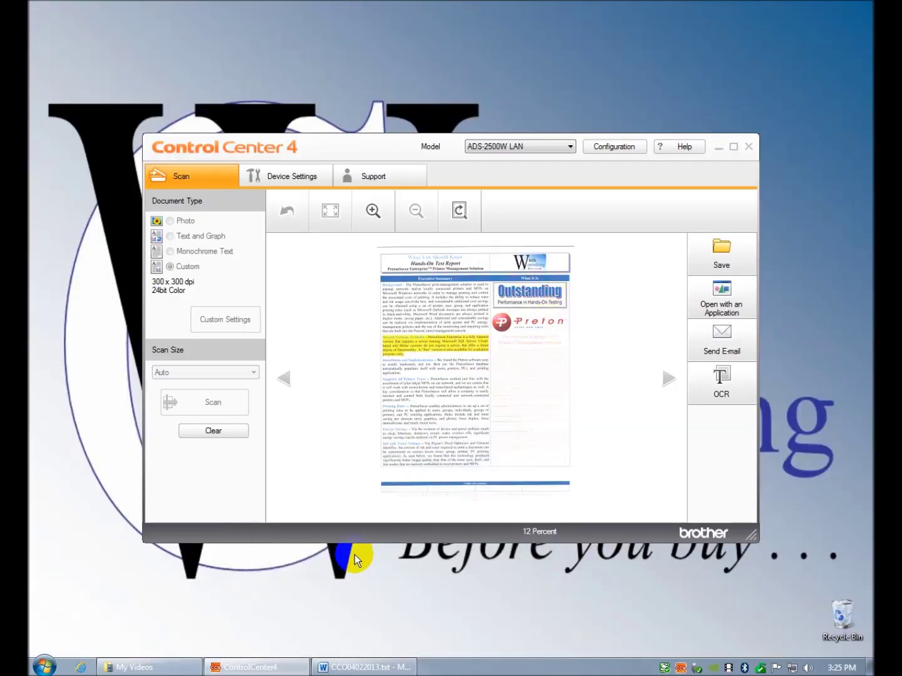
- Switch ControlCenter4 to Advanced Mode via Configuration > Mode Select
click(623, 147)
click(626, 164)
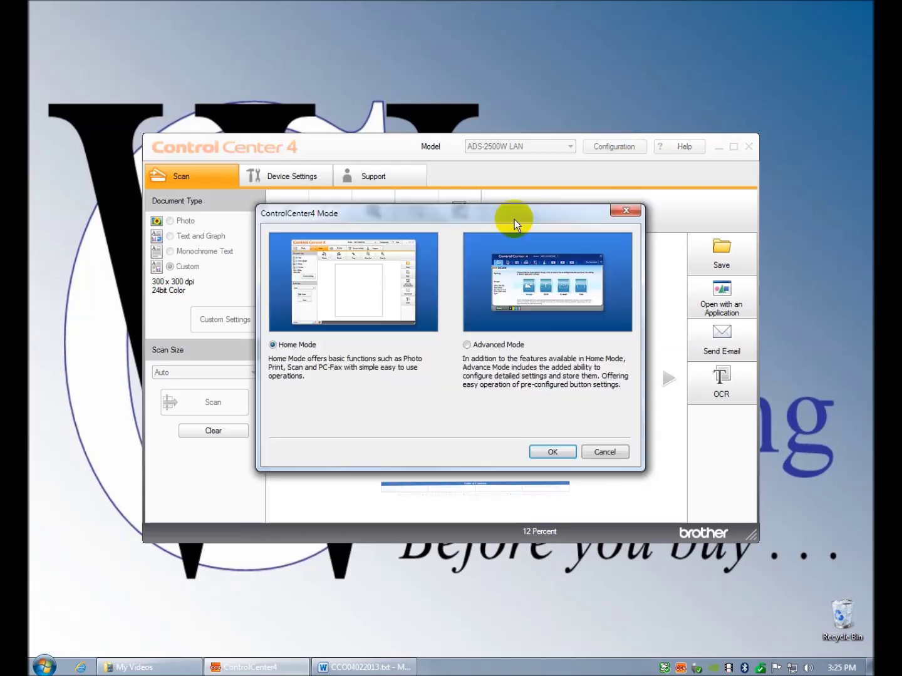
click(469, 345)
click(555, 454)
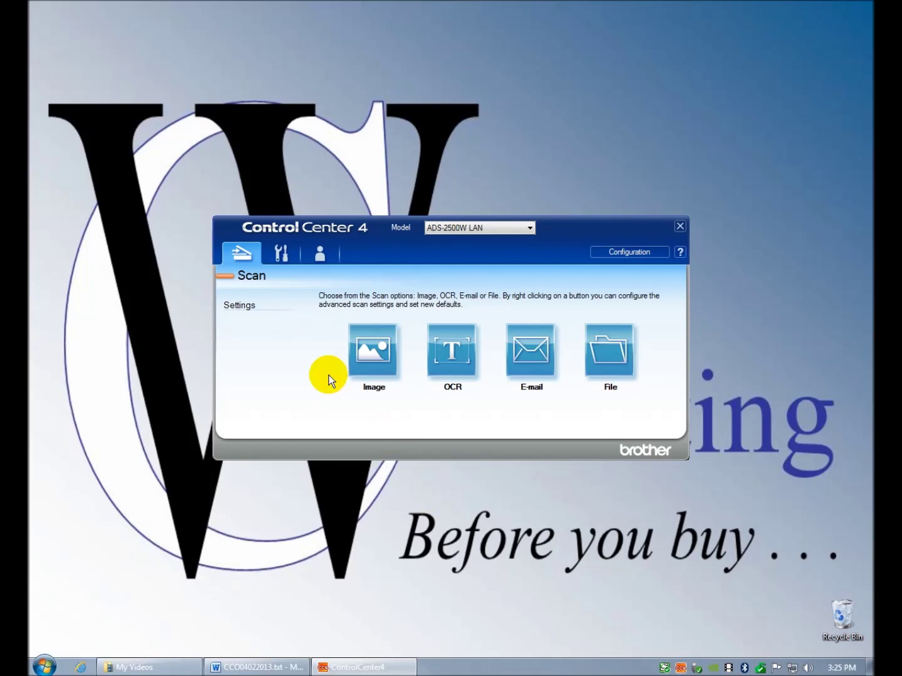
- Open the OCR scan settings and cancel without changes
click(255, 258)
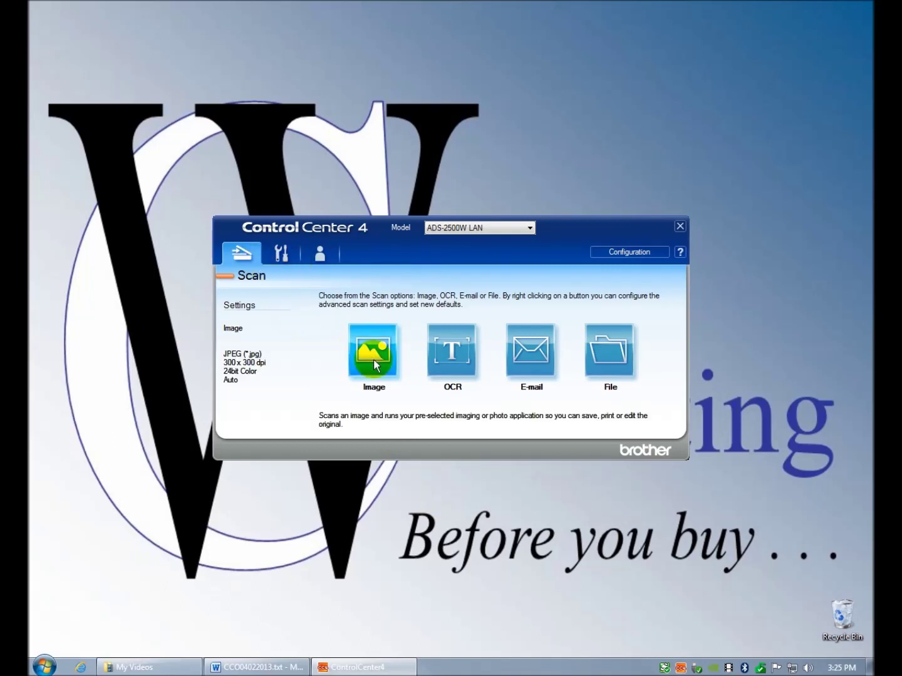
mouse_move(461, 364)
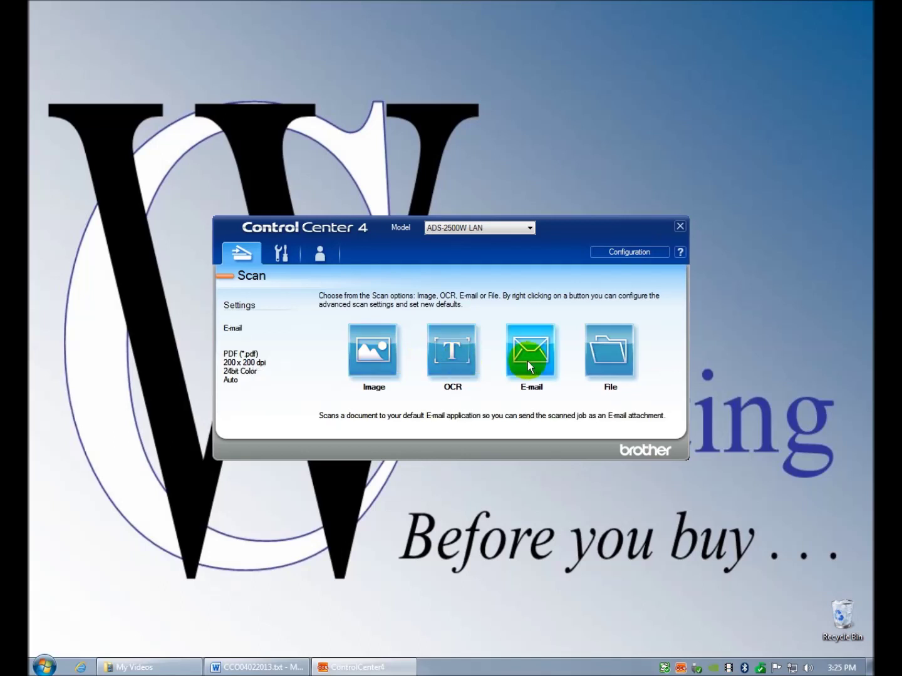
mouse_move(611, 358)
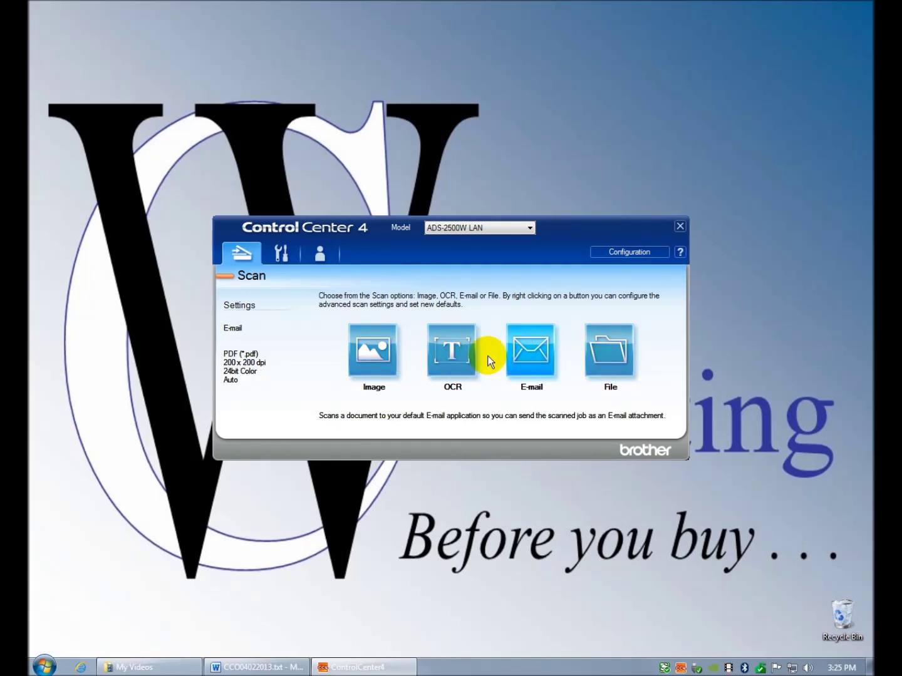
click(460, 357)
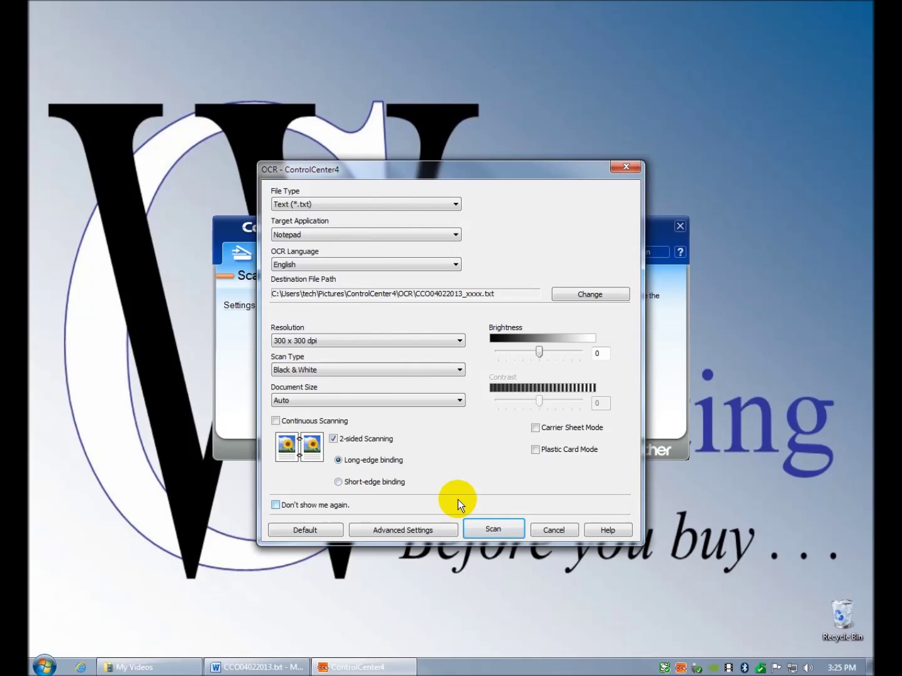
click(550, 531)
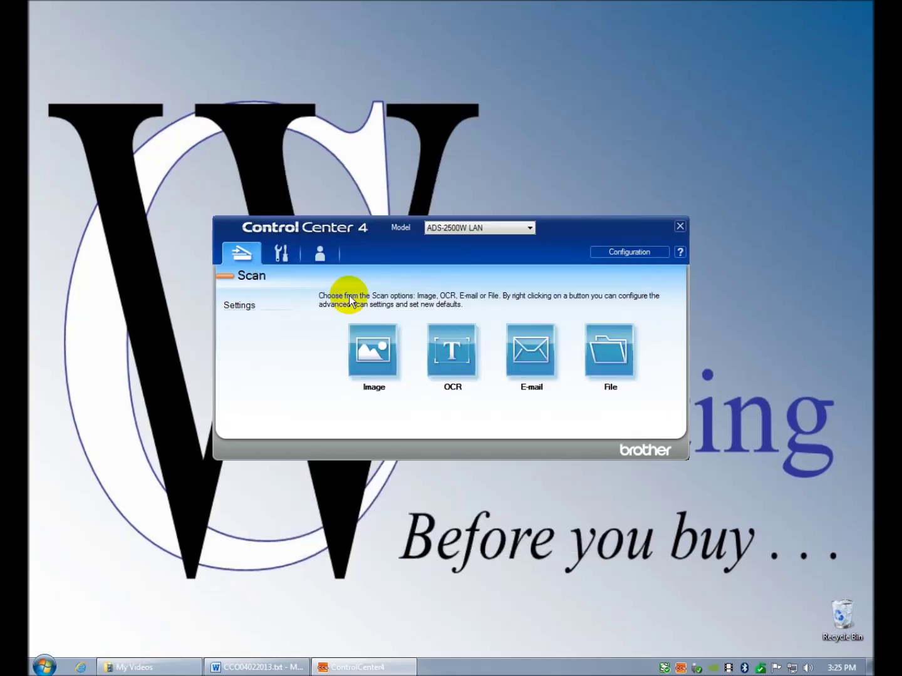
- Check the Device Settings tab, then open Image scan settings and cancel unchanged
click(282, 255)
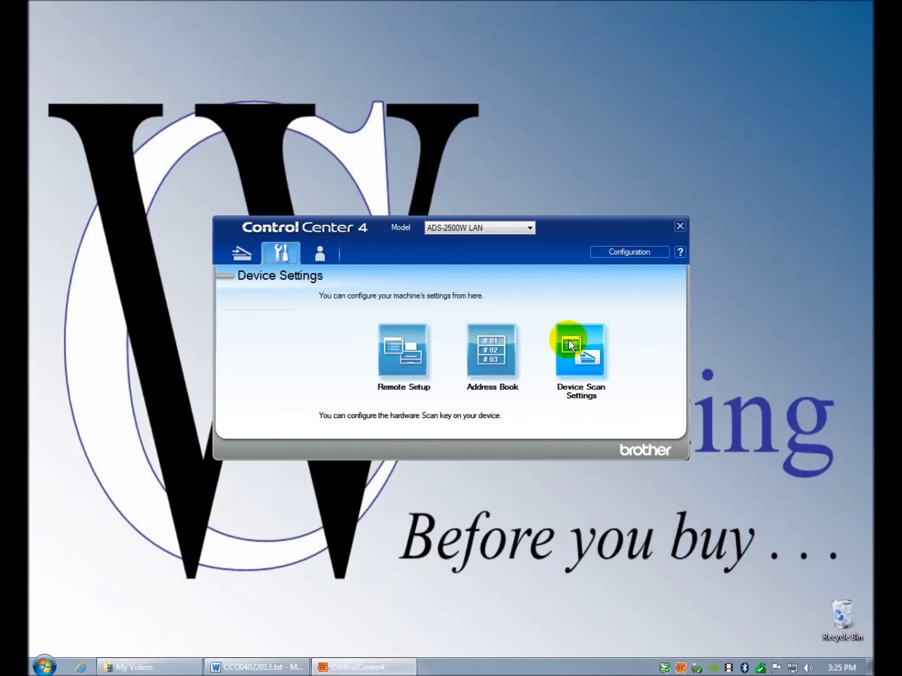
click(246, 259)
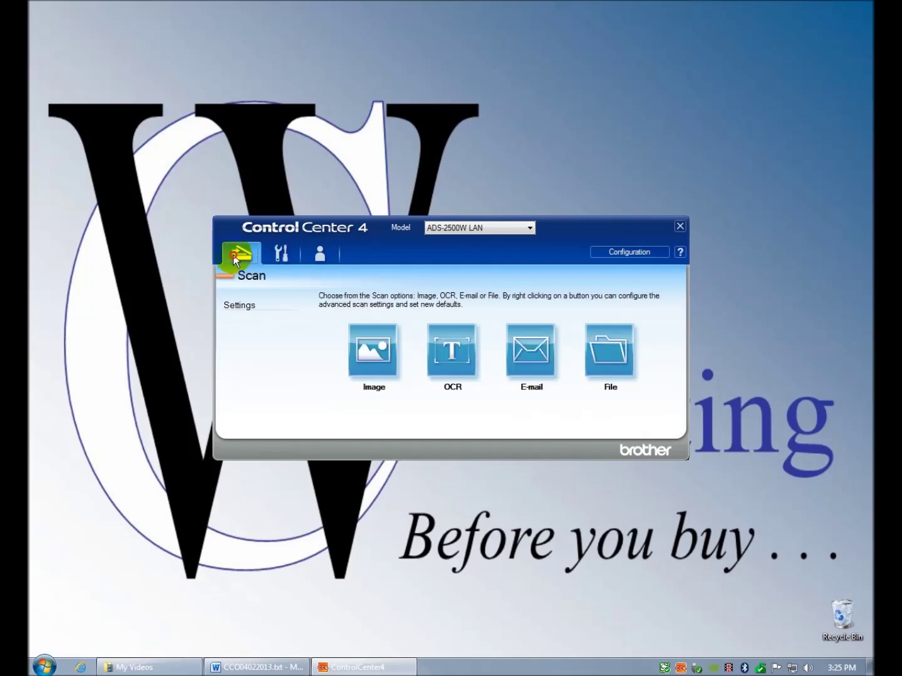
click(391, 366)
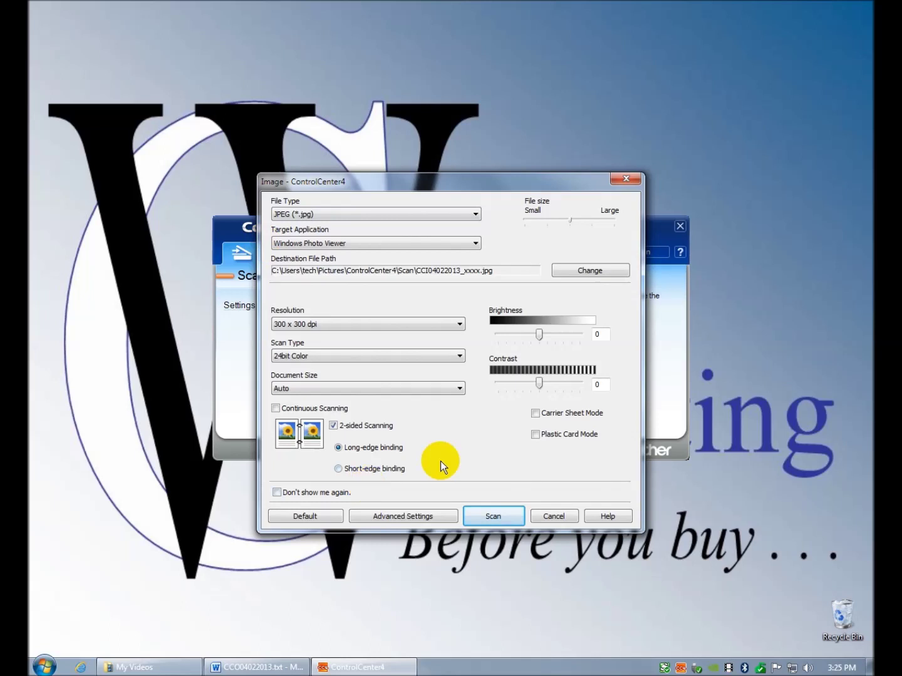
click(543, 517)
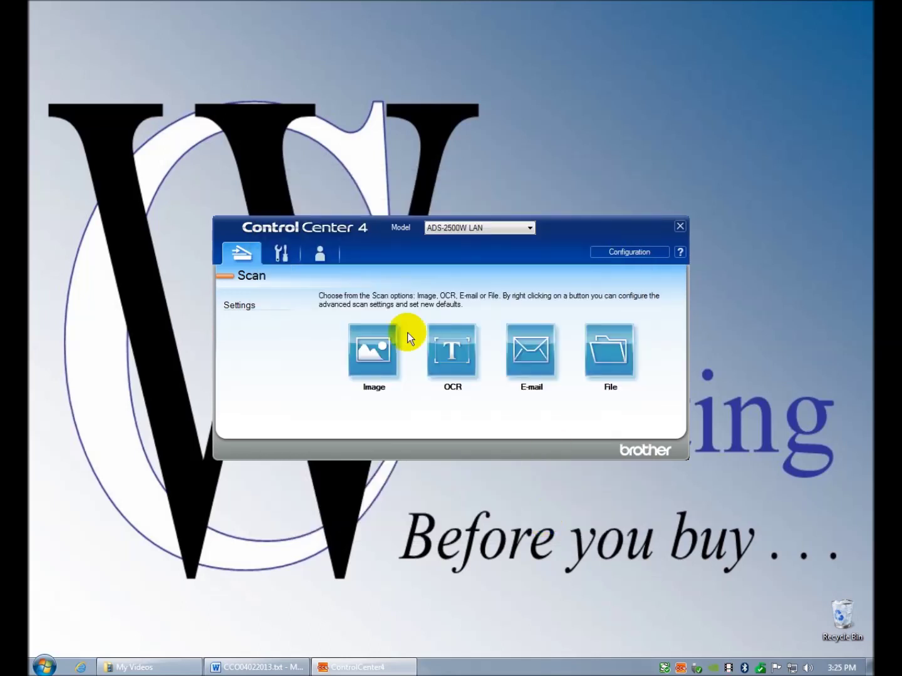
- Switch ControlCenter4 back to Home Mode through Configuration > Mode Select
click(667, 251)
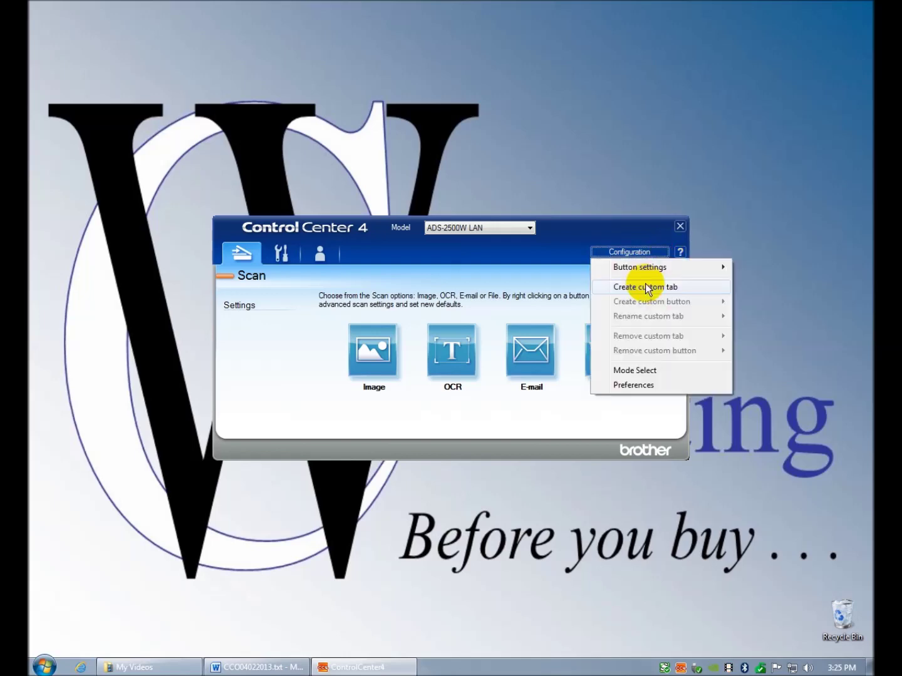
click(626, 371)
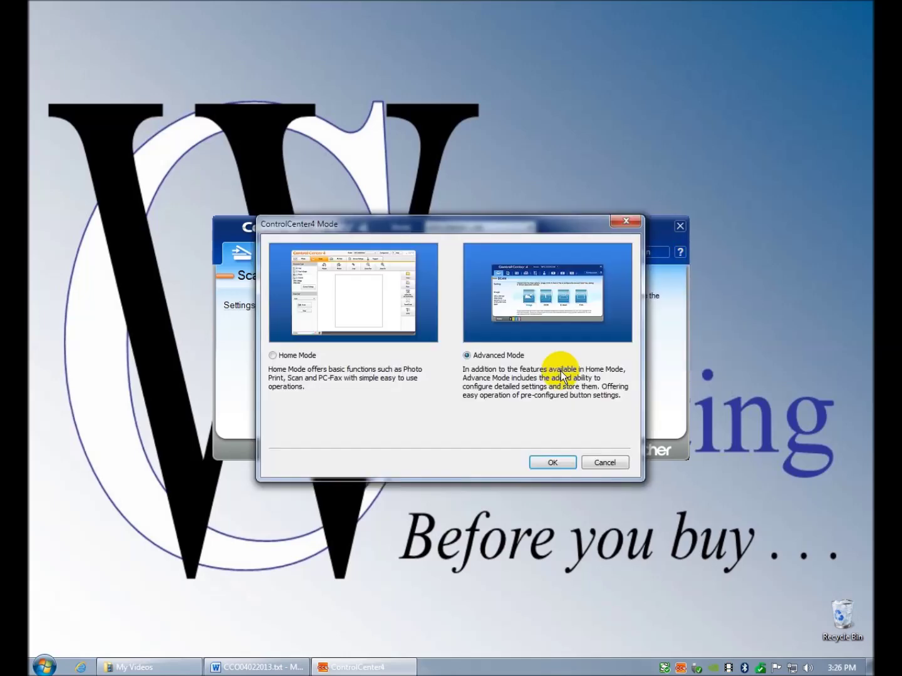
click(288, 355)
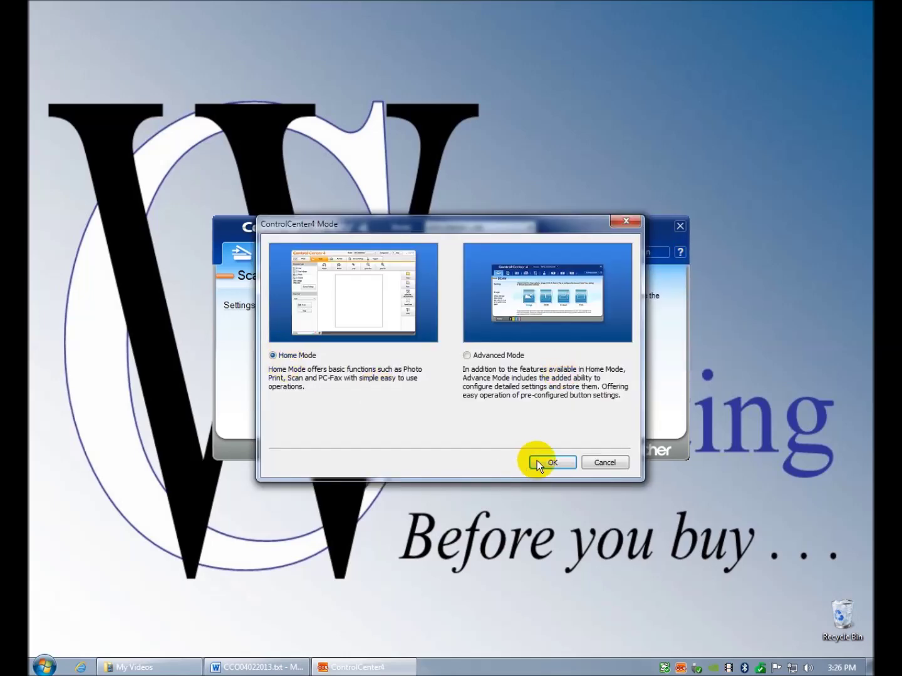
click(540, 461)
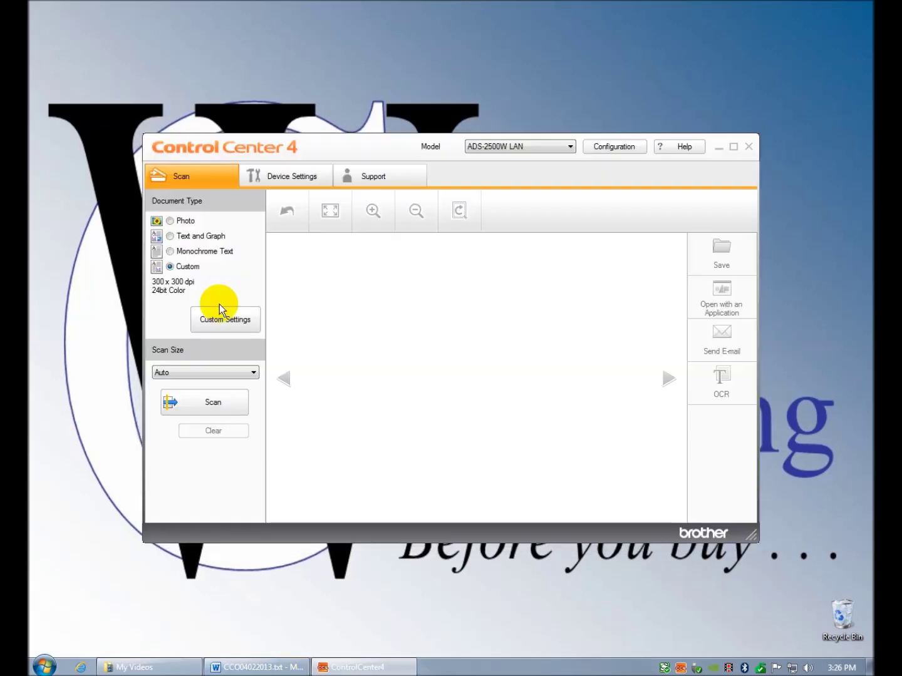
- Set Document Type to Text and Graph and start a scan
click(179, 223)
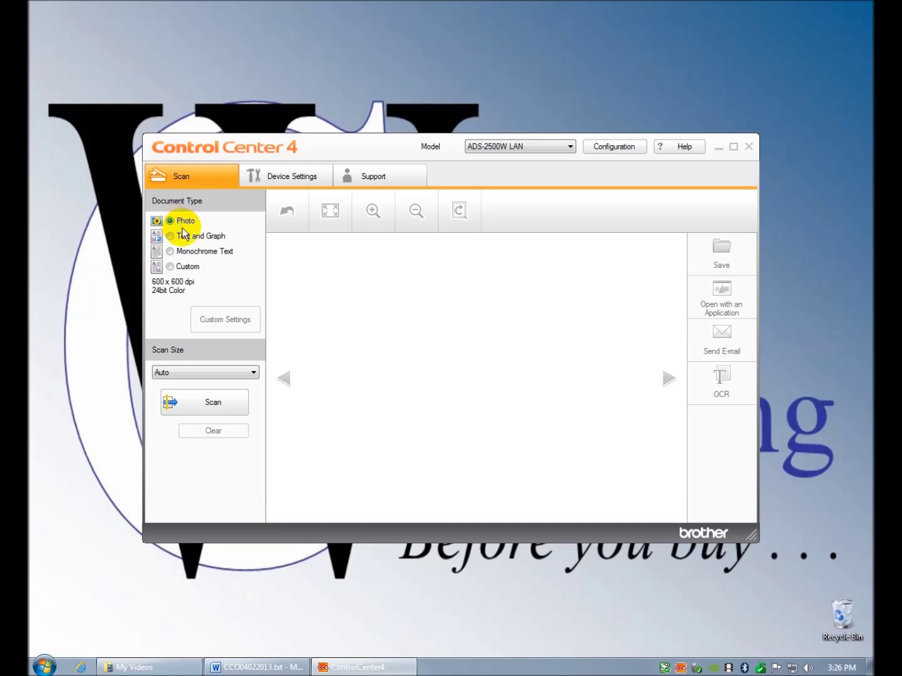
click(185, 237)
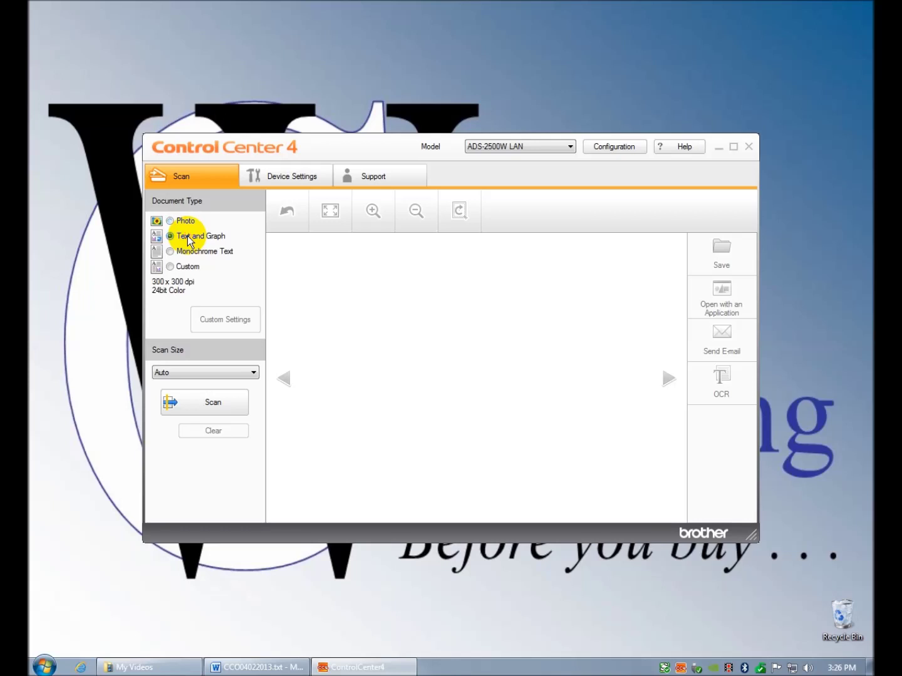
click(212, 406)
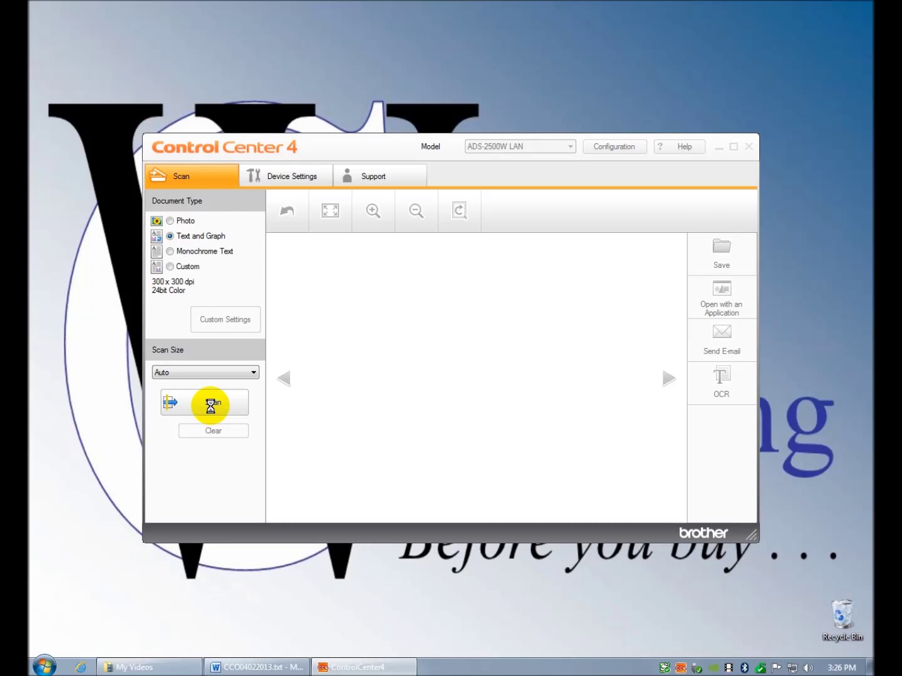
- Clear the feeder errors, scan the Hands-On Test Report page, then close ControlCenter4
click(554, 380)
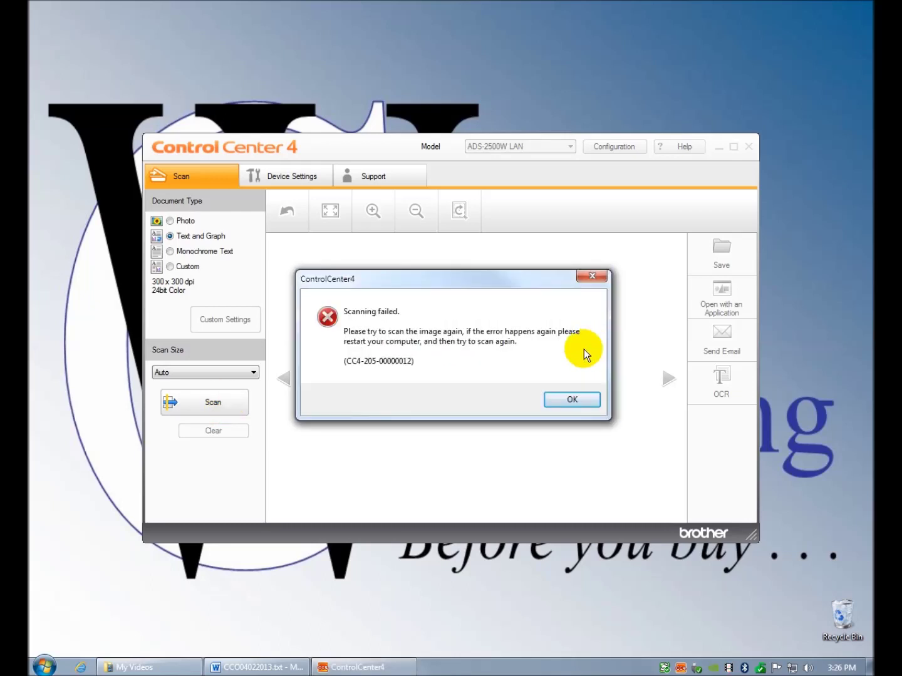
click(566, 401)
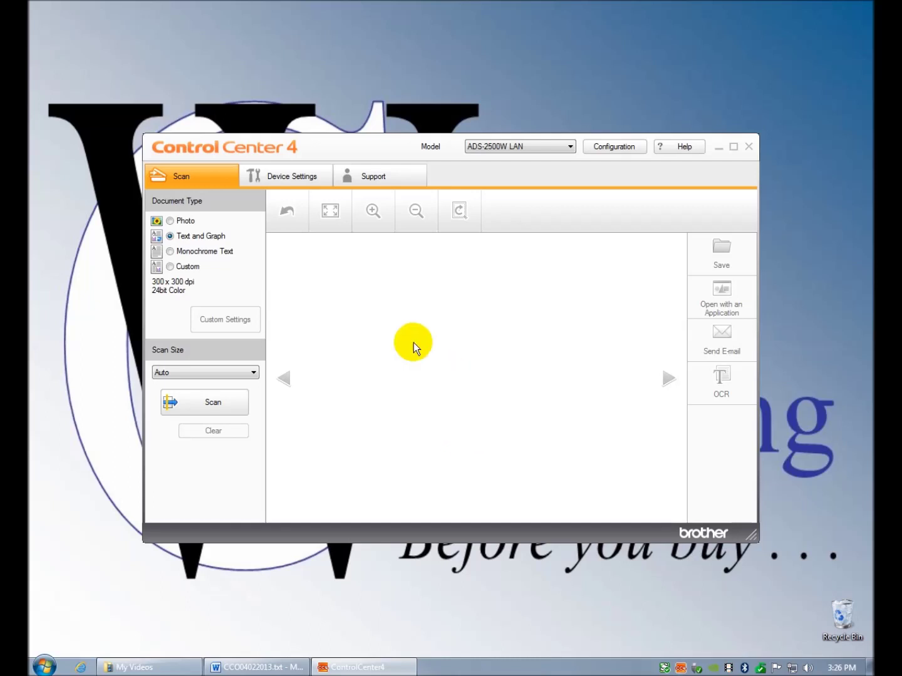
click(214, 402)
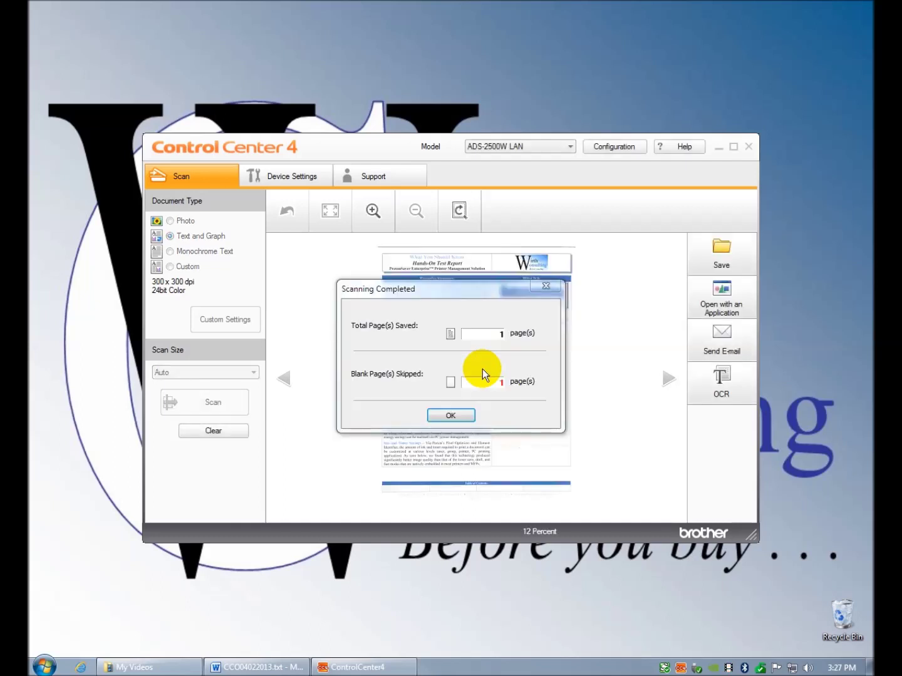
click(451, 416)
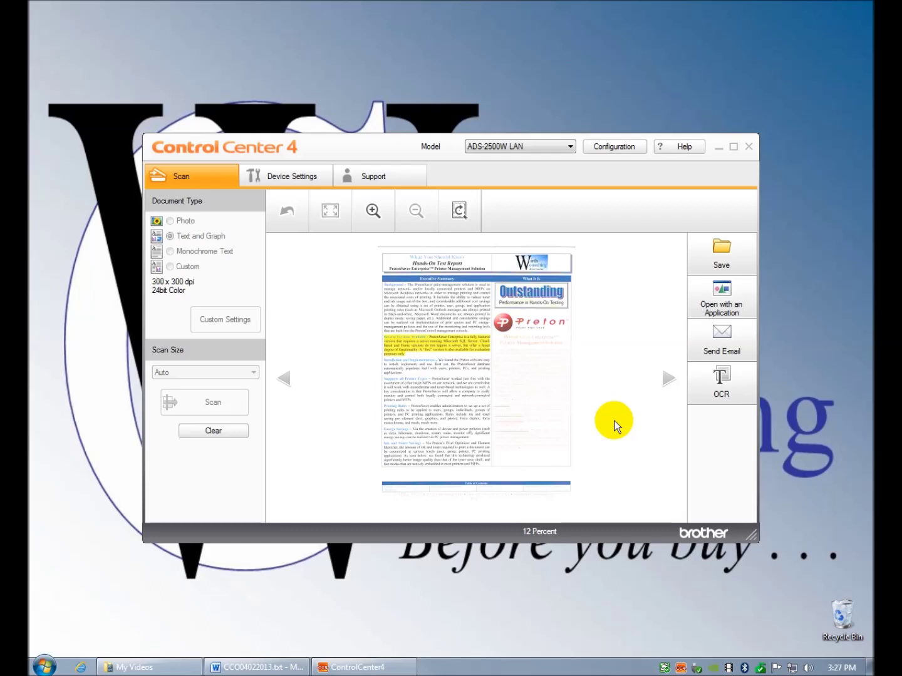
mouse_move(665, 672)
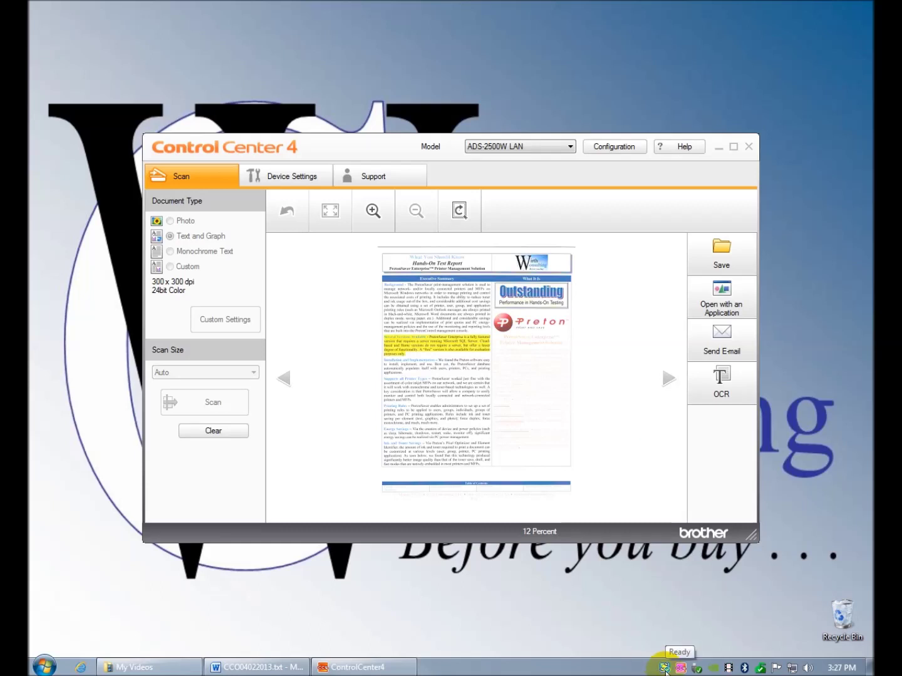
click(750, 148)
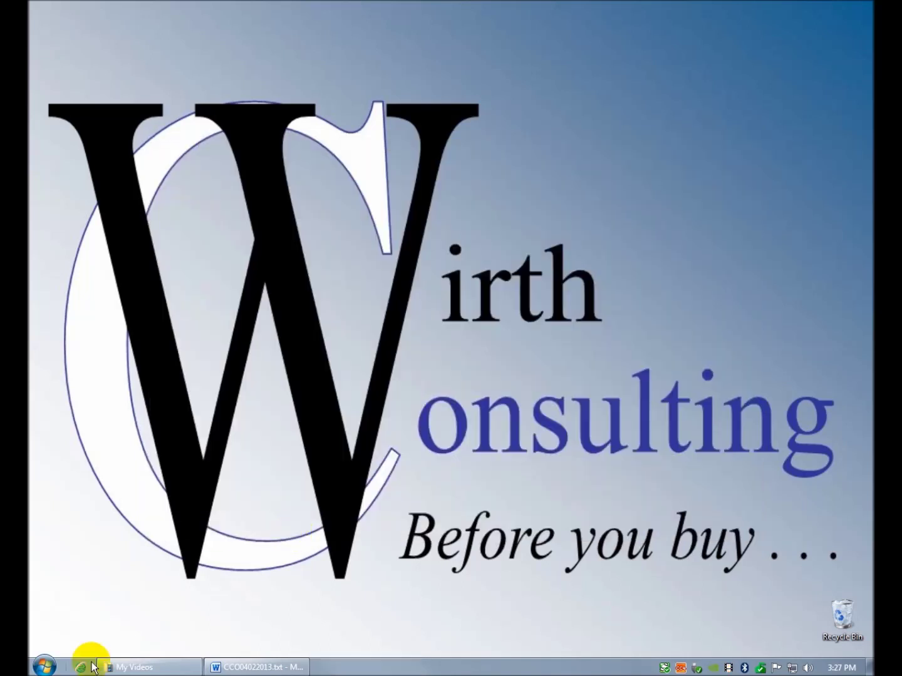
- Launch Brother Web Connect from Start > All Programs > Brother > ADS-2500W LAN
click(48, 660)
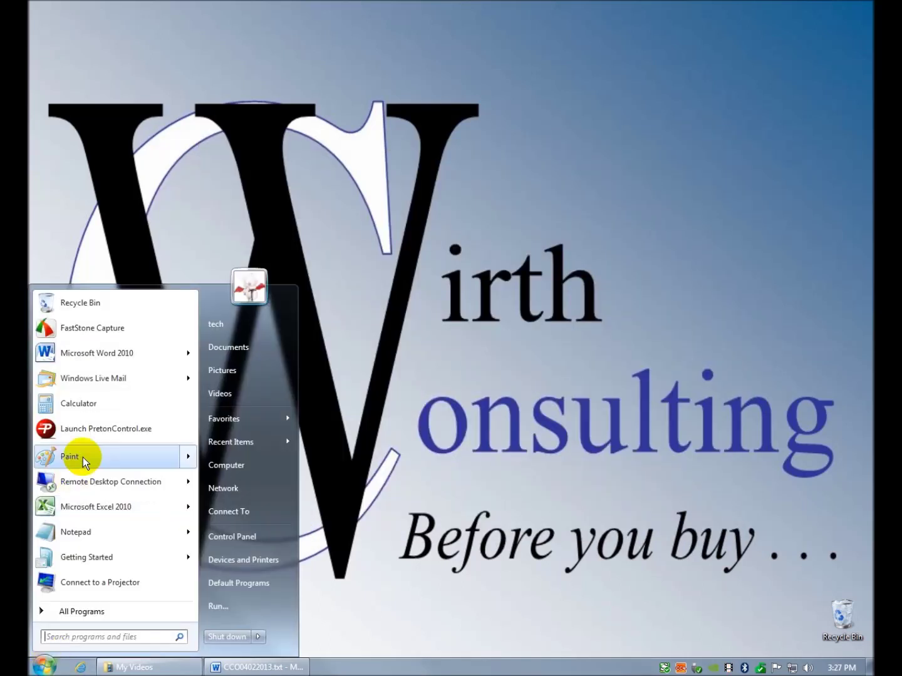
click(78, 612)
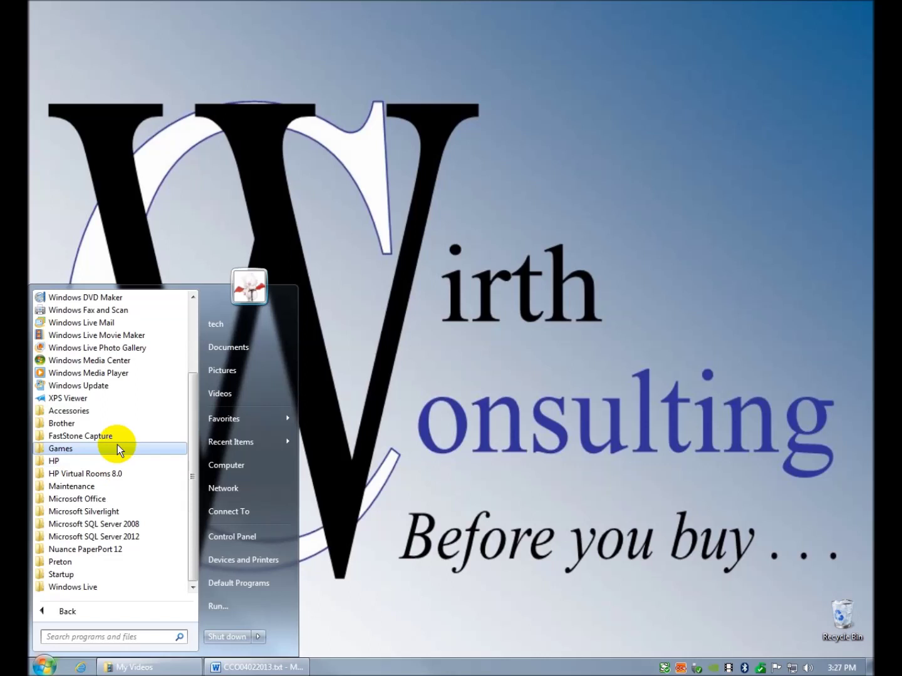
click(122, 425)
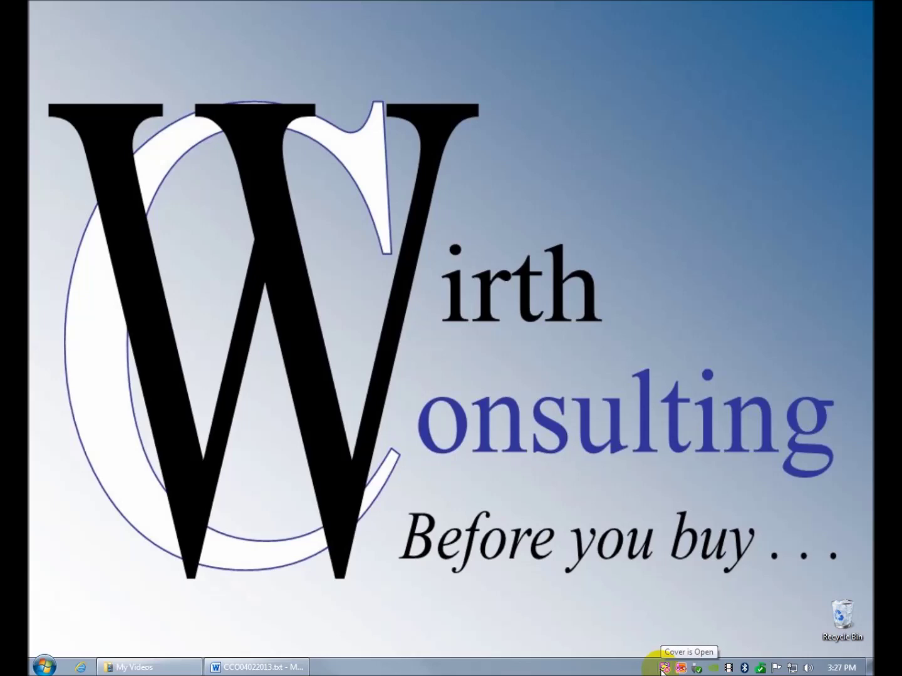
click(39, 668)
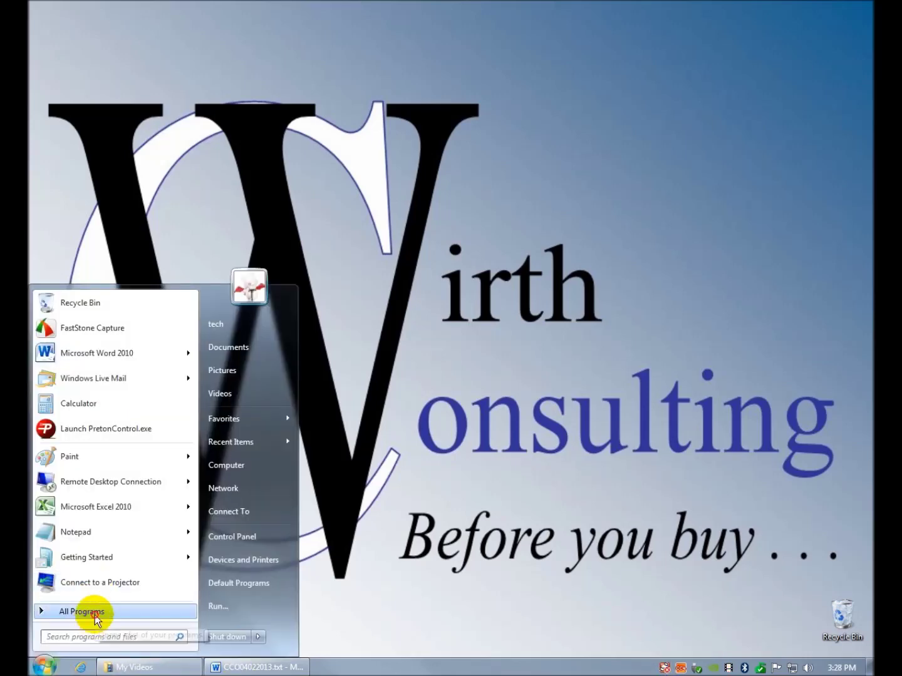
click(94, 617)
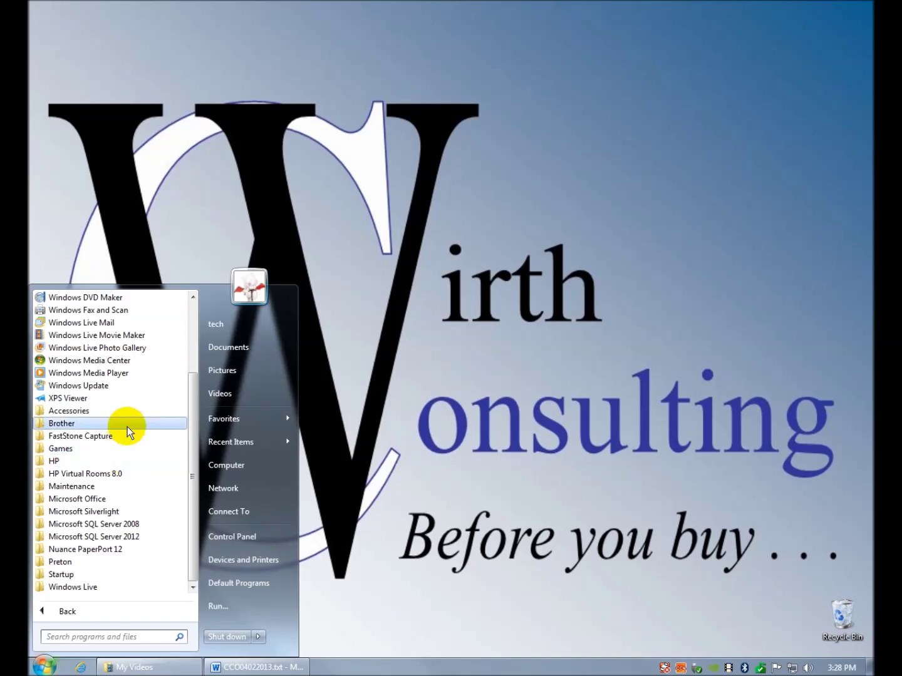
mouse_move(126, 426)
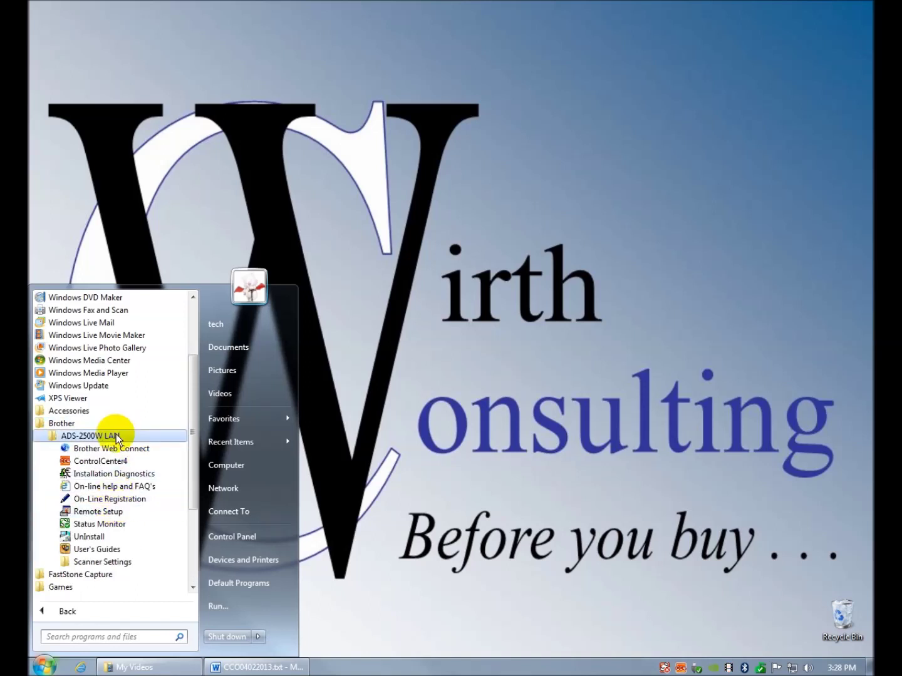
click(121, 449)
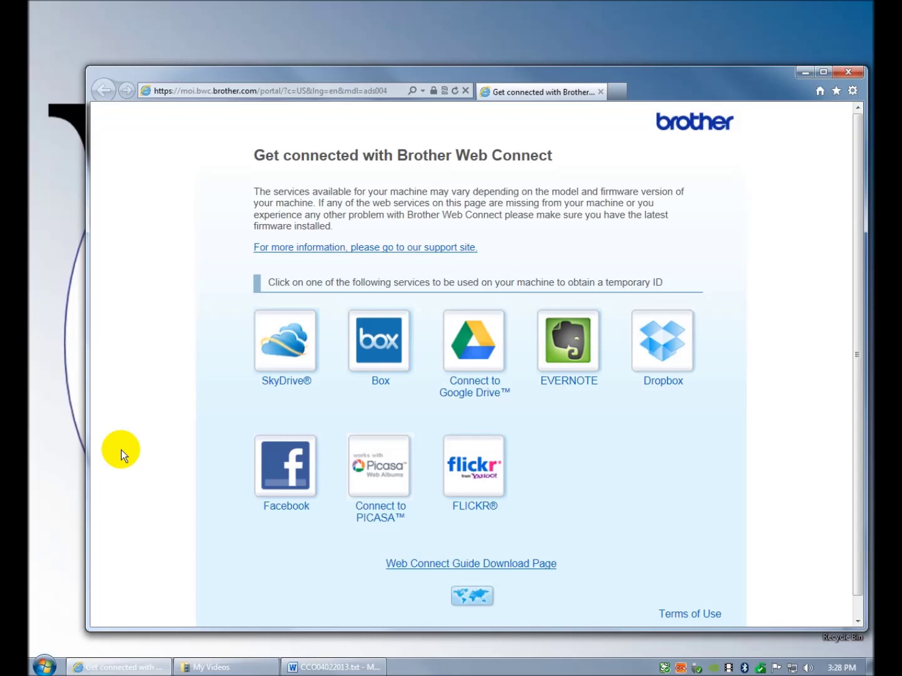
- Choose EVERNOTE, allow the add-on, maximize the browser and agree to the Terms of Use
mouse_move(657, 76)
mouse_down()
mouse_move(614, 40)
mouse_move(653, 53)
mouse_up()
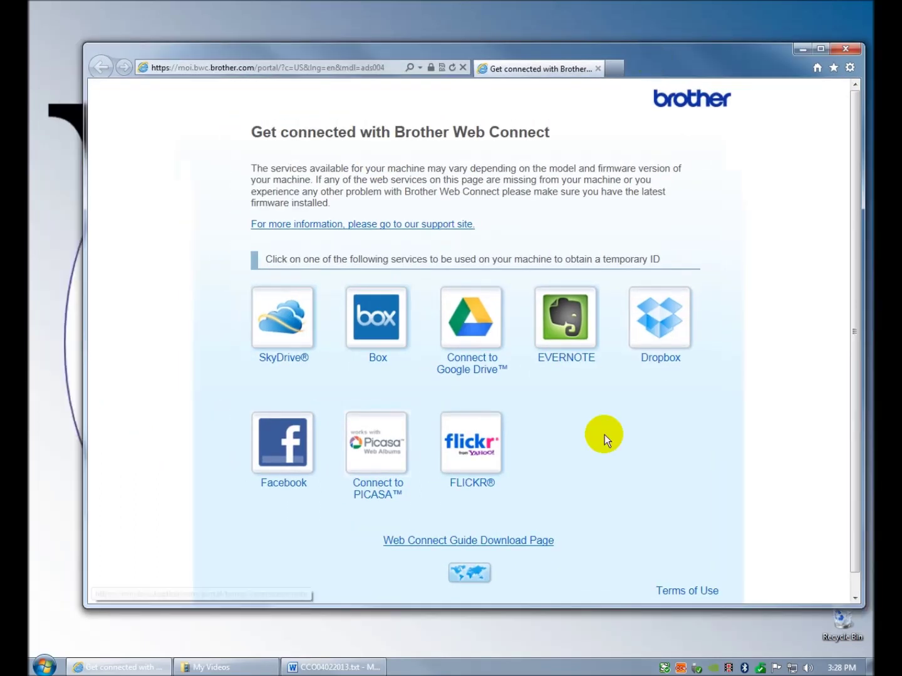
click(567, 330)
click(666, 583)
scroll(751, 346, down, 1)
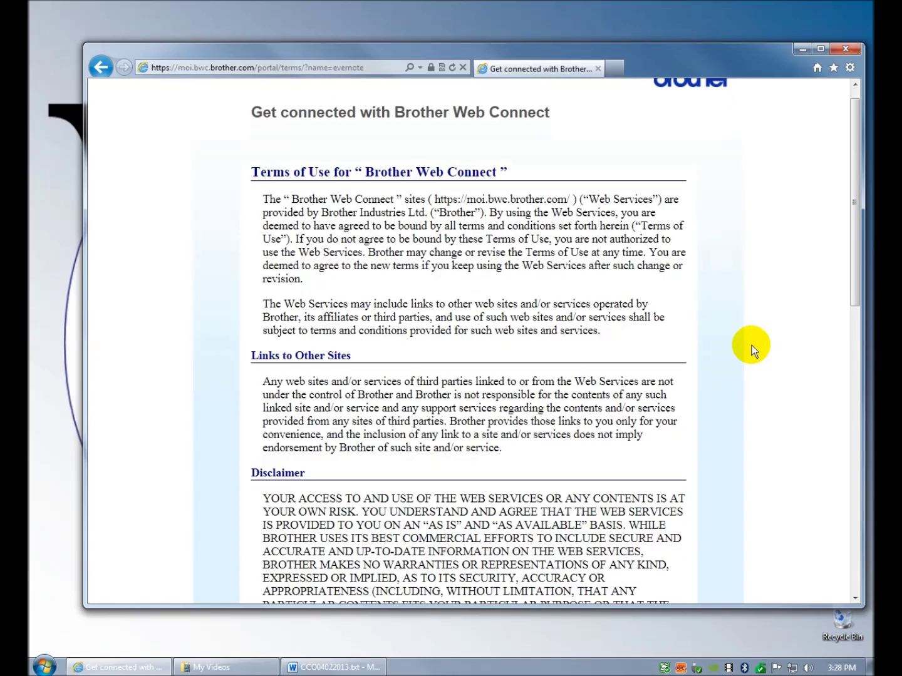
scroll(786, 267, down, 5)
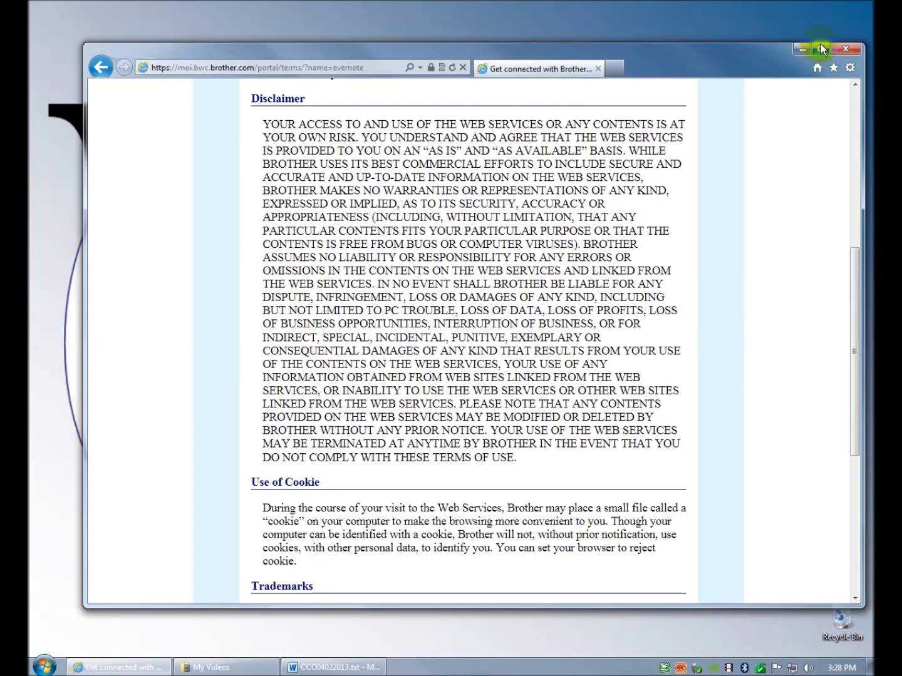
click(820, 49)
scroll(733, 295, down, 3)
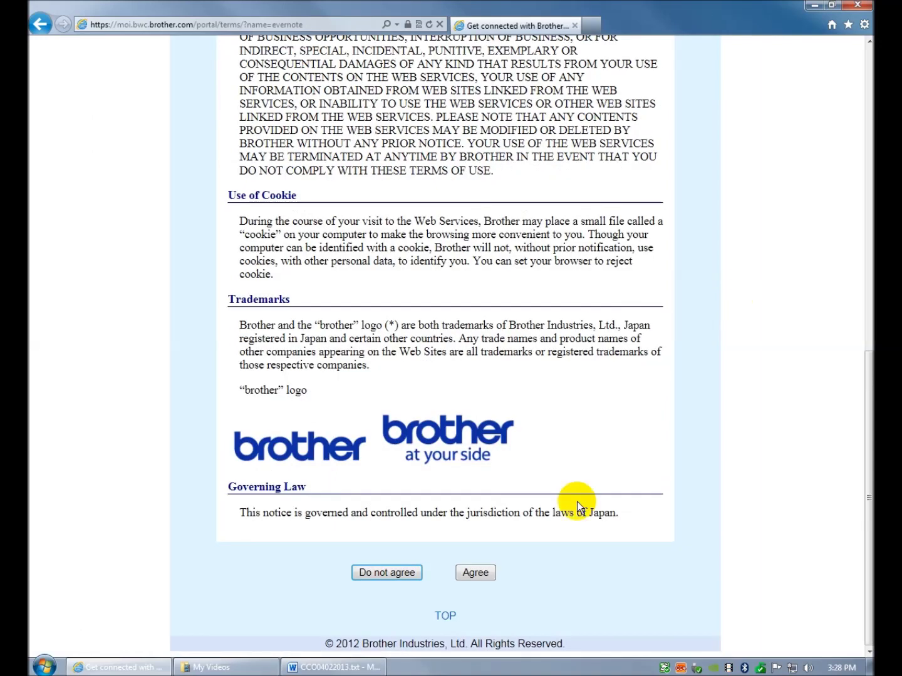
click(486, 573)
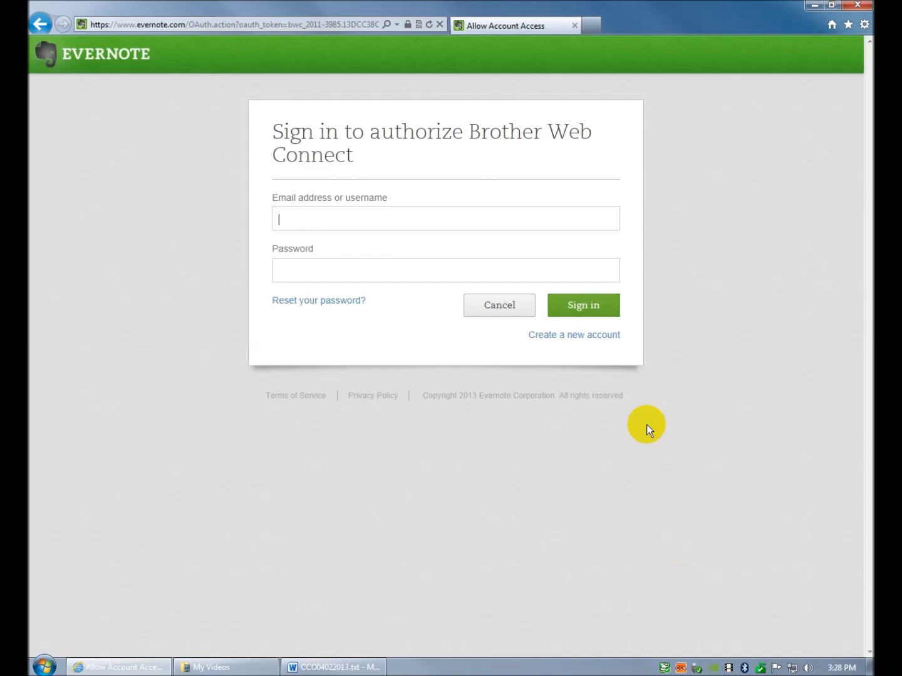
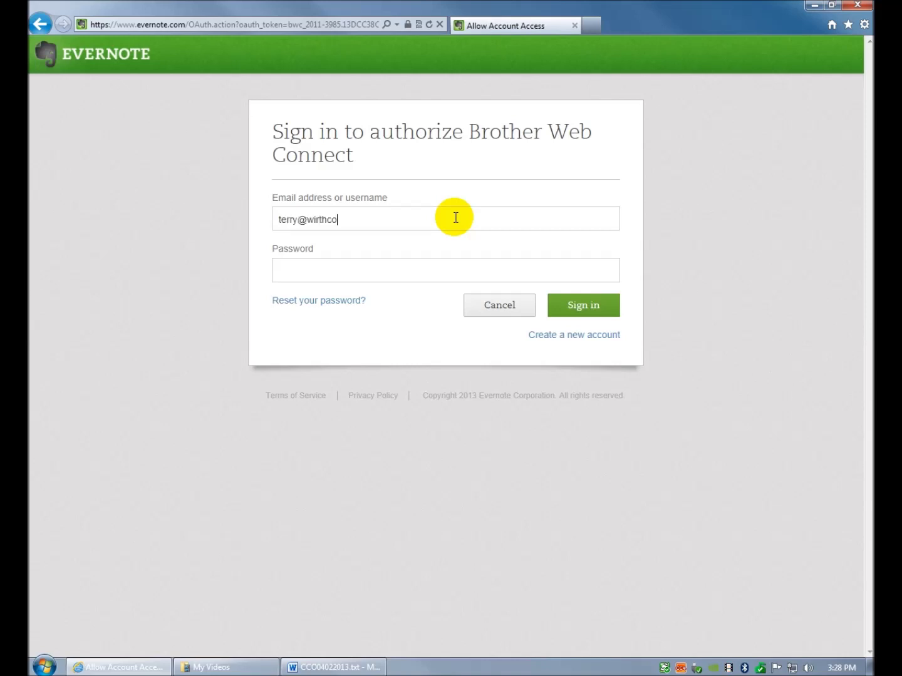
- Sign in to Evernote with the account e-mail address and password
key(Tab)
text(••••••)
key(BackSpace)
key(BackSpace)
key(BackSpace)
key(BackSpace)
key(BackSpace)
key(BackSpace)
text(••••••••••)
click(577, 306)
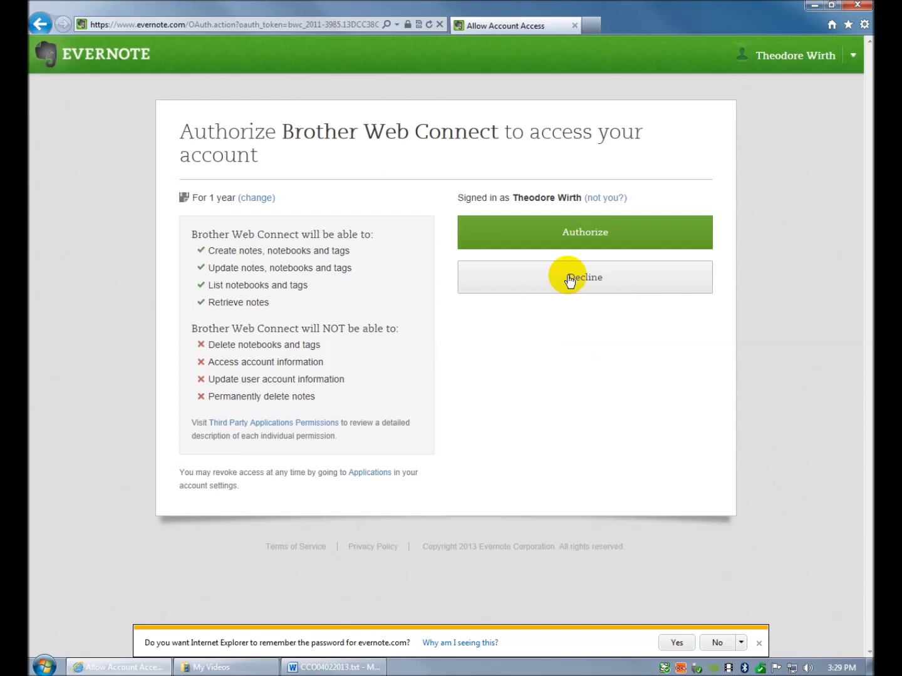
- Authorize Brother Web Connect to access the Evernote account for 1 year
click(571, 236)
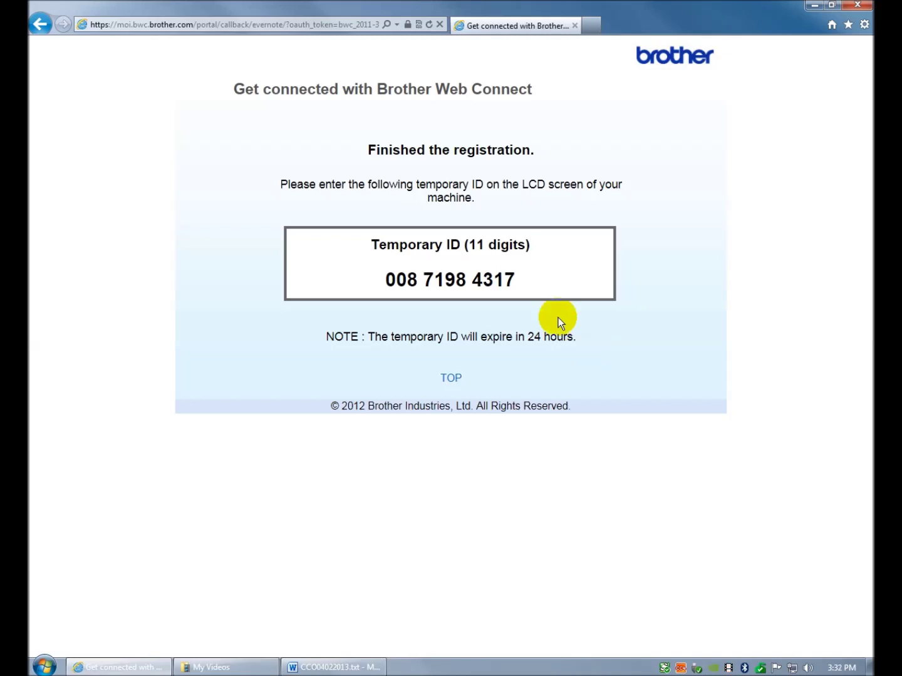
- Close Internet Explorer and the blank Word document, then show Start > All Programs
click(859, 7)
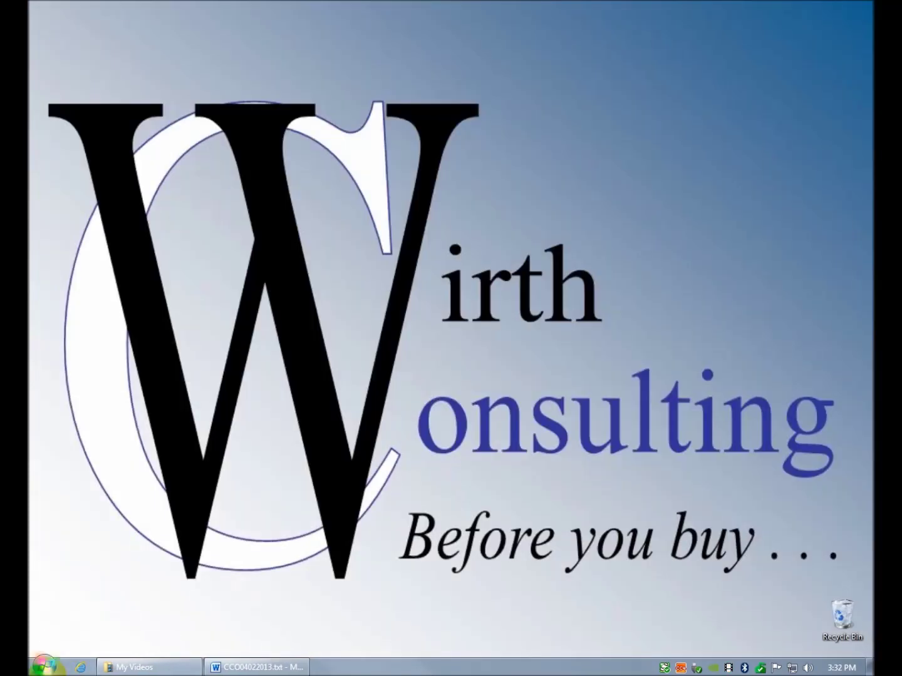
click(248, 668)
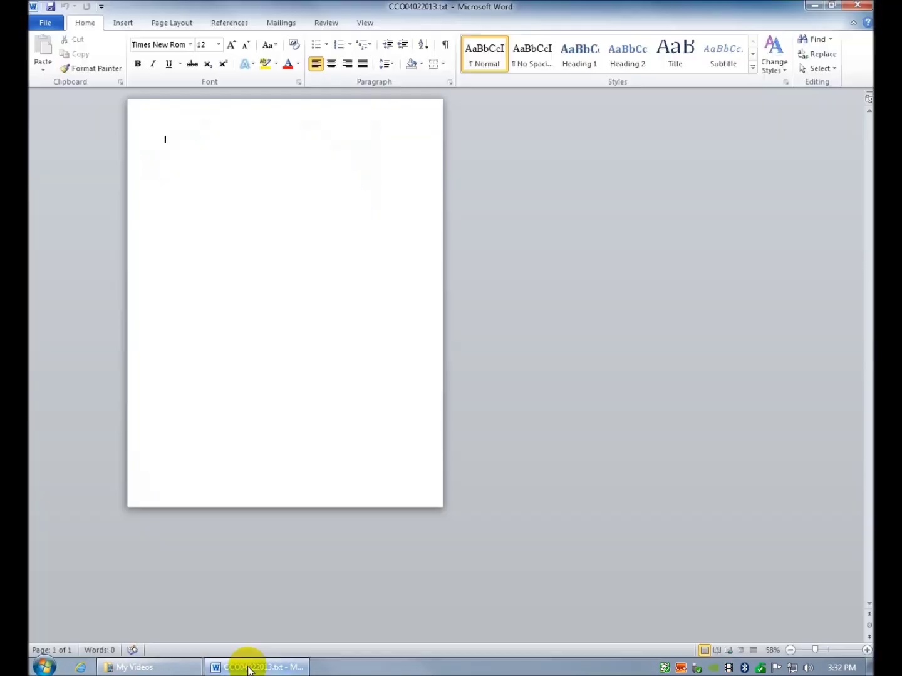
click(857, 6)
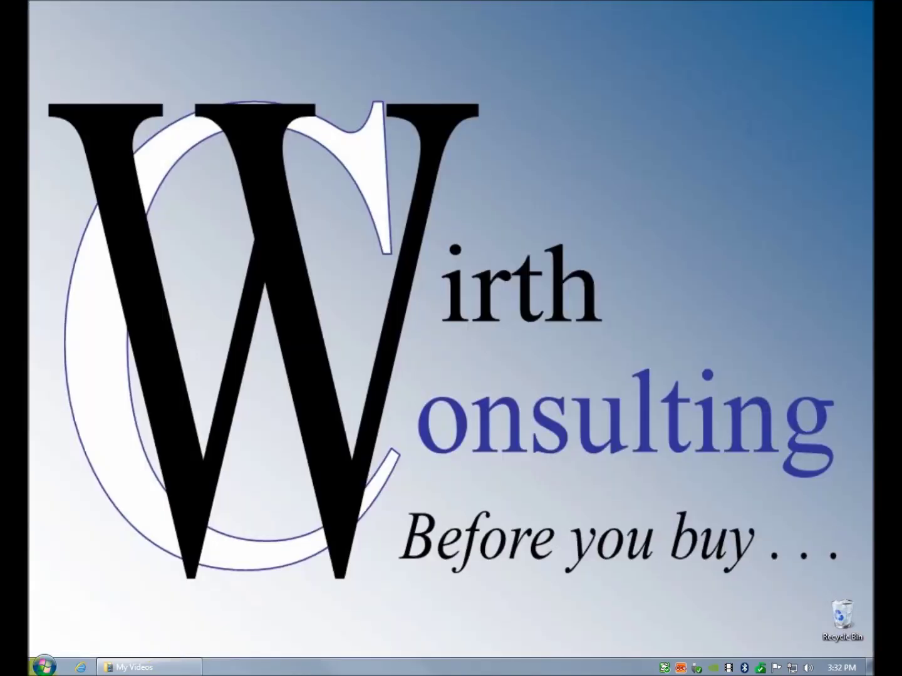
click(43, 666)
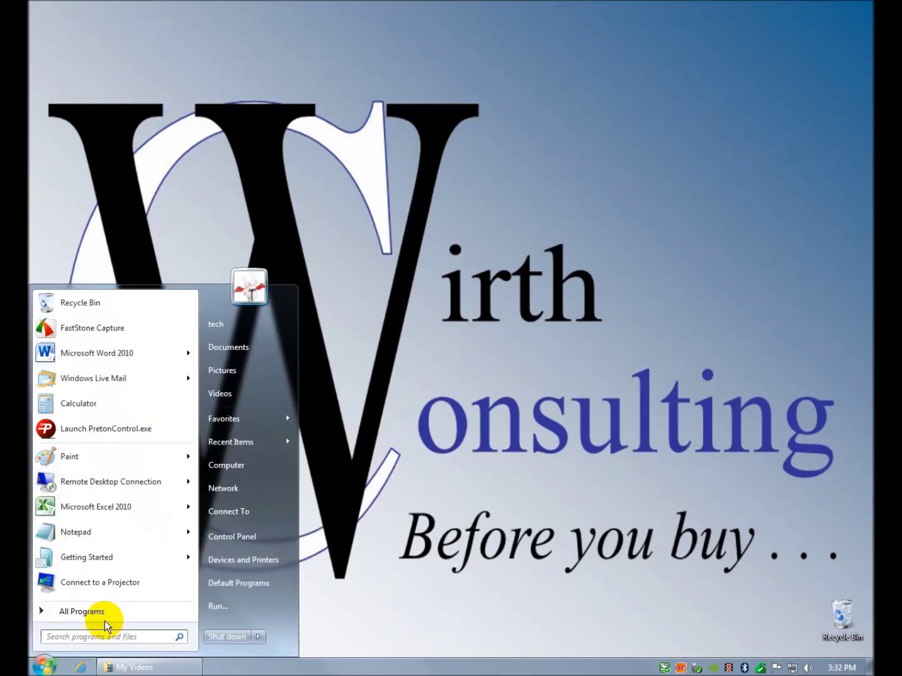
click(106, 617)
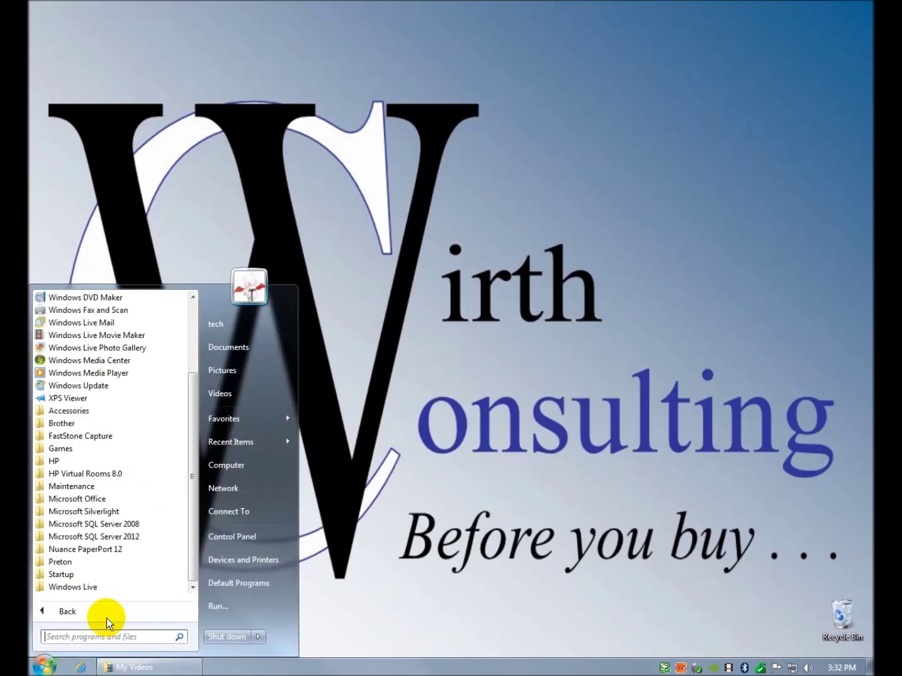
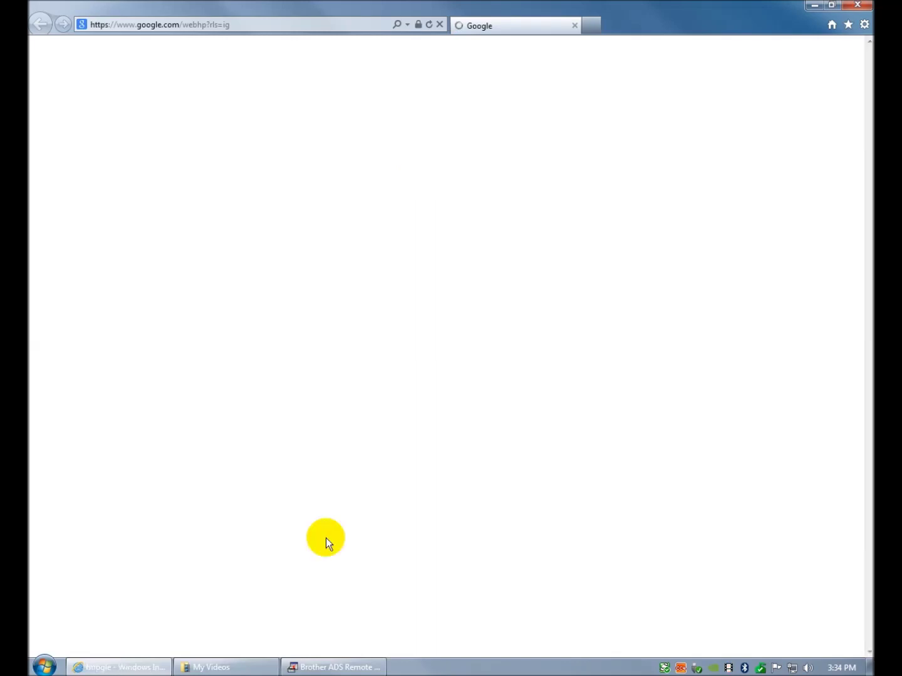
- Bring the Brother ADS Remote Setup Program window to the front from the taskbar
click(345, 668)
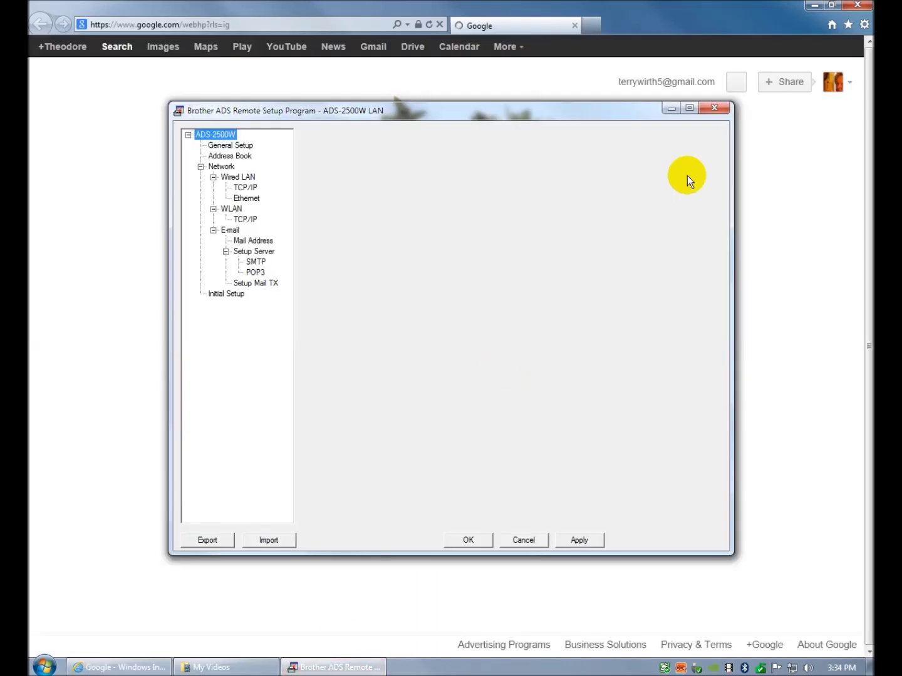
- Close the Brother ADS Remote Setup Program window
click(715, 110)
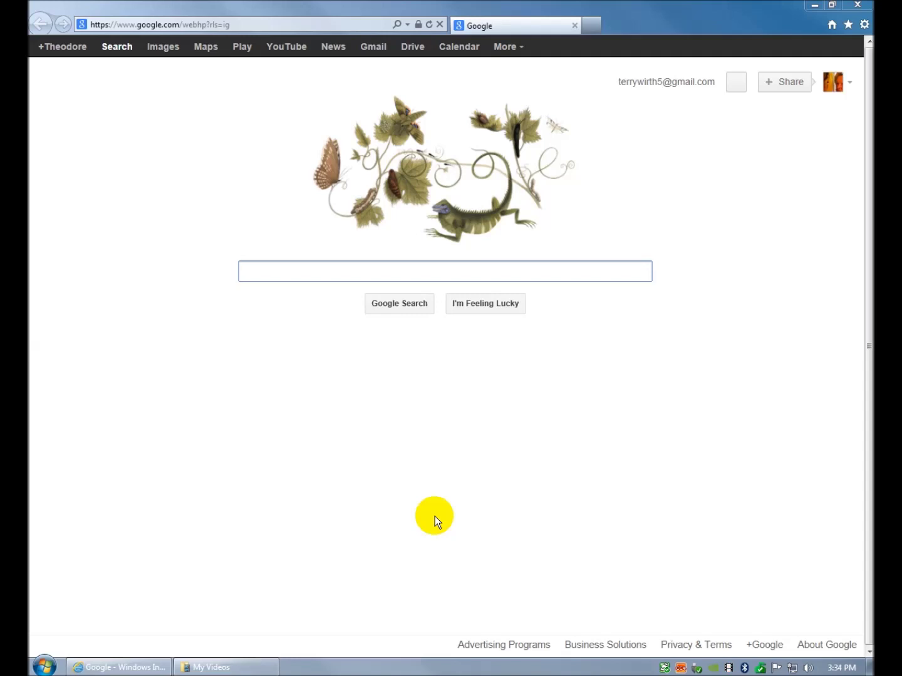
- Go to the scanner's web management page at 192.168.0.127 in Internet Explorer
click(198, 23)
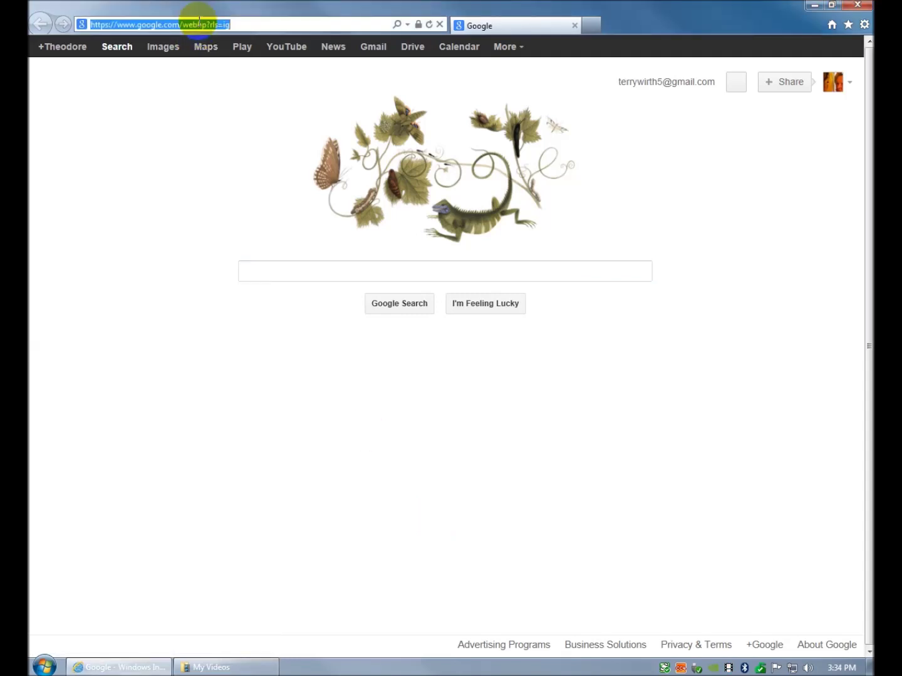
text(192.16)
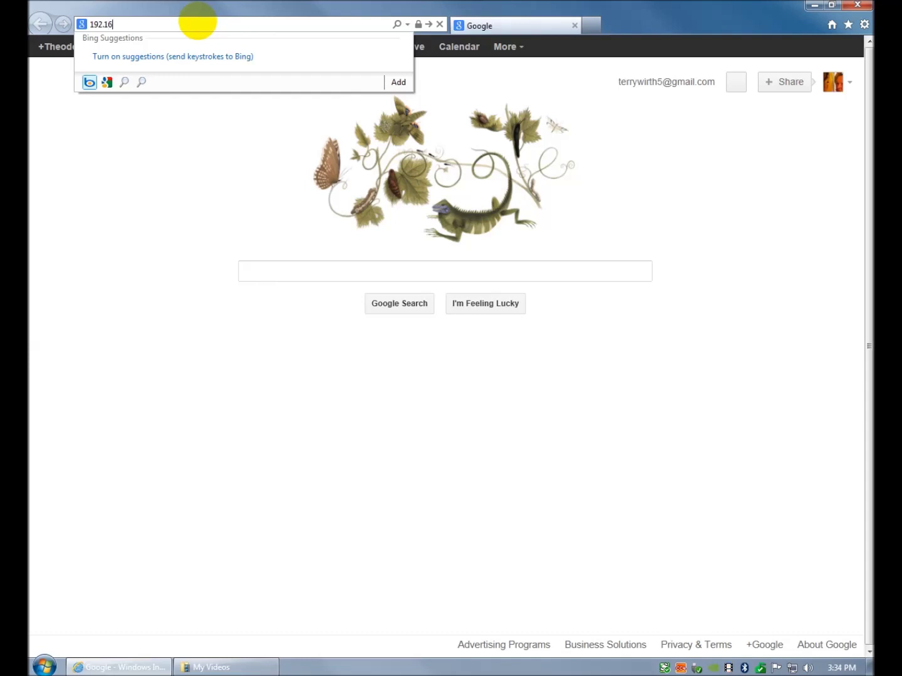
text(8.0.127)
key(Return)
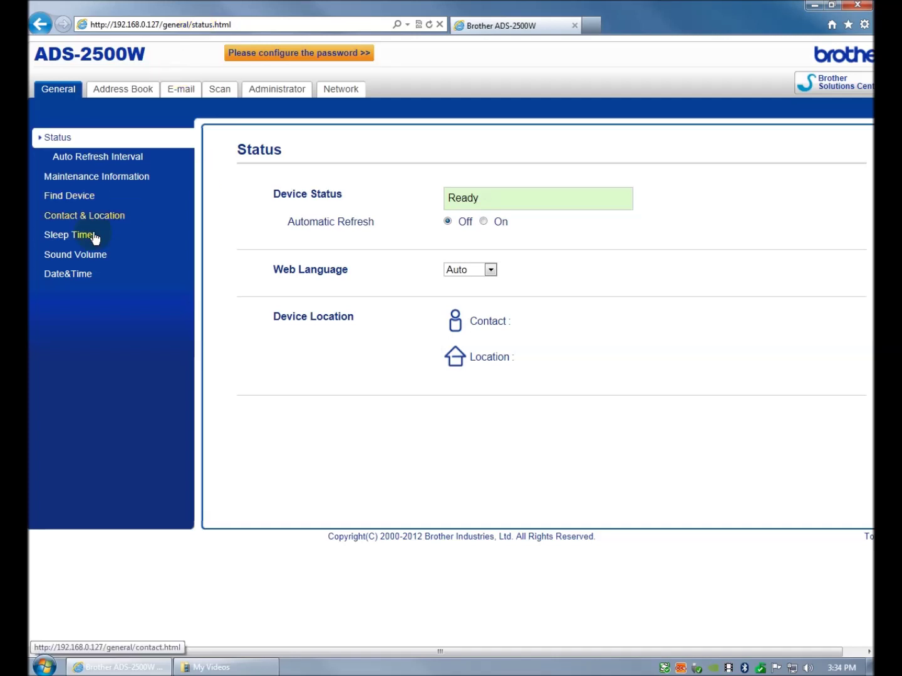
- Look through the Address Book, E-mail Send and POP3/SMTP pages, then go to the Scan page
click(129, 94)
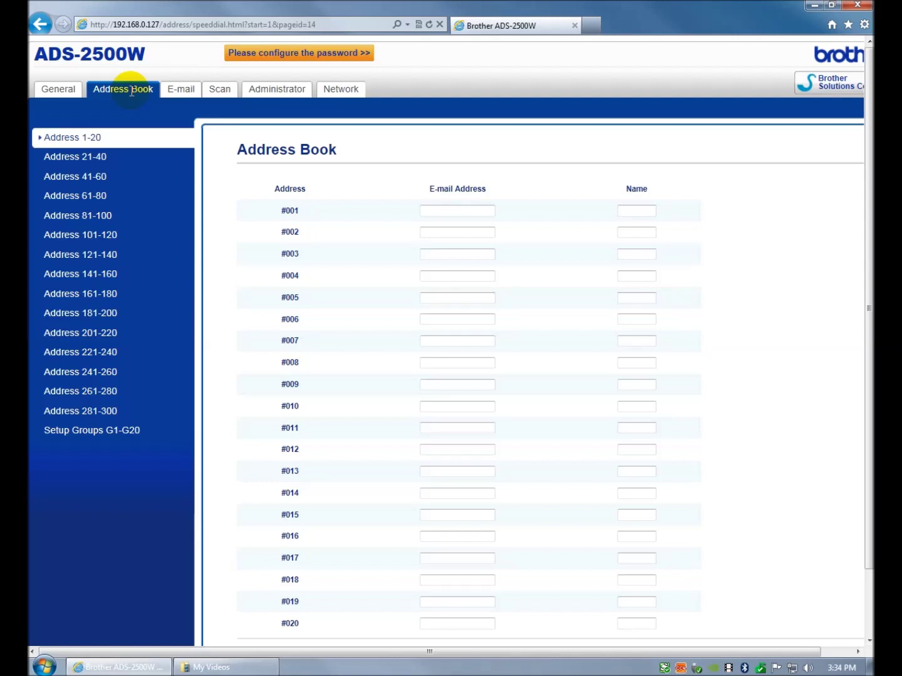
click(190, 94)
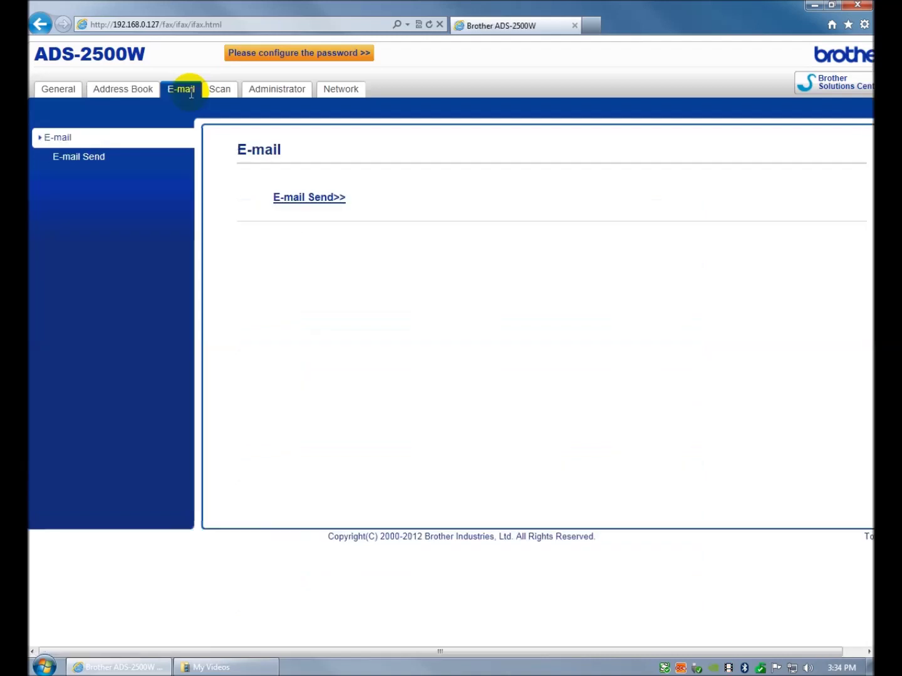
click(327, 197)
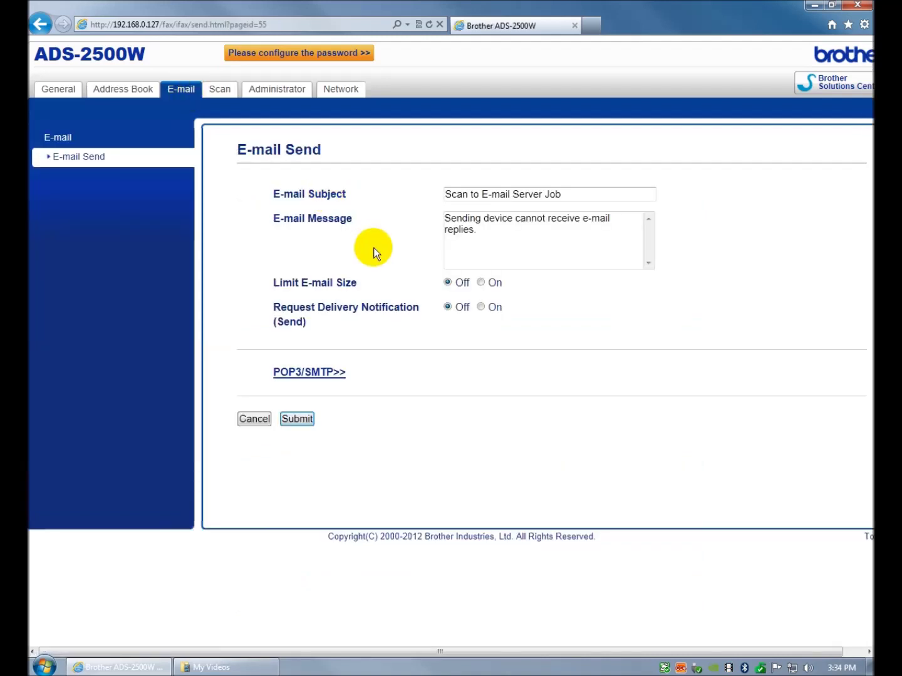
click(316, 375)
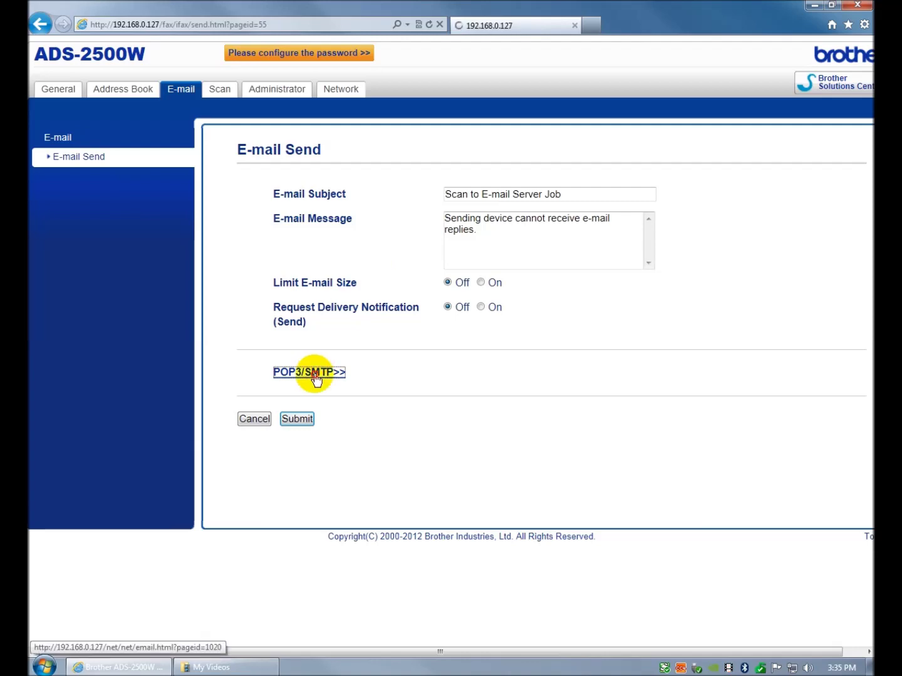
scroll(353, 306, down, 6)
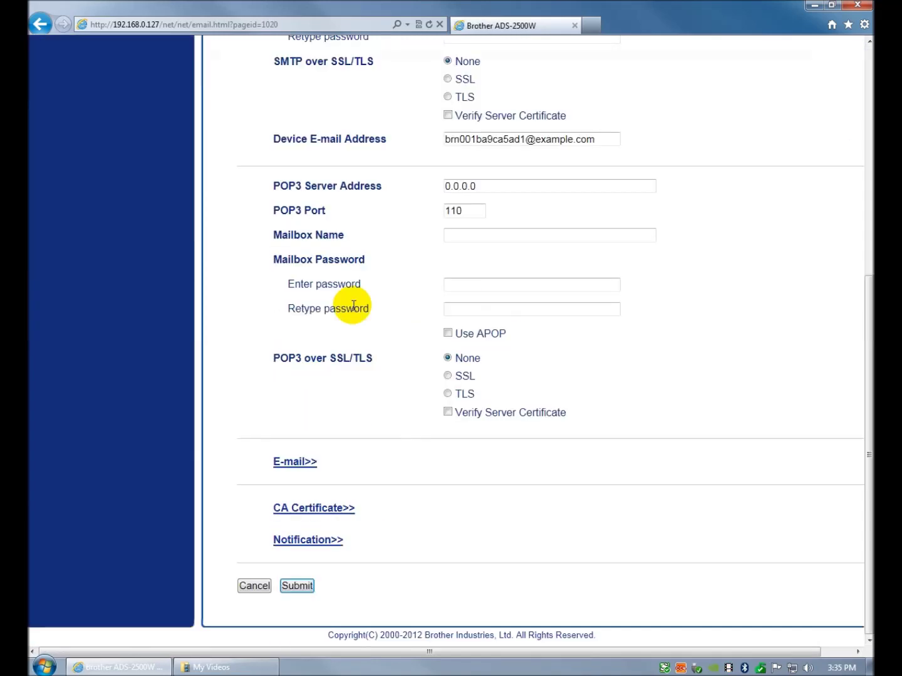
scroll(353, 307, up, 6)
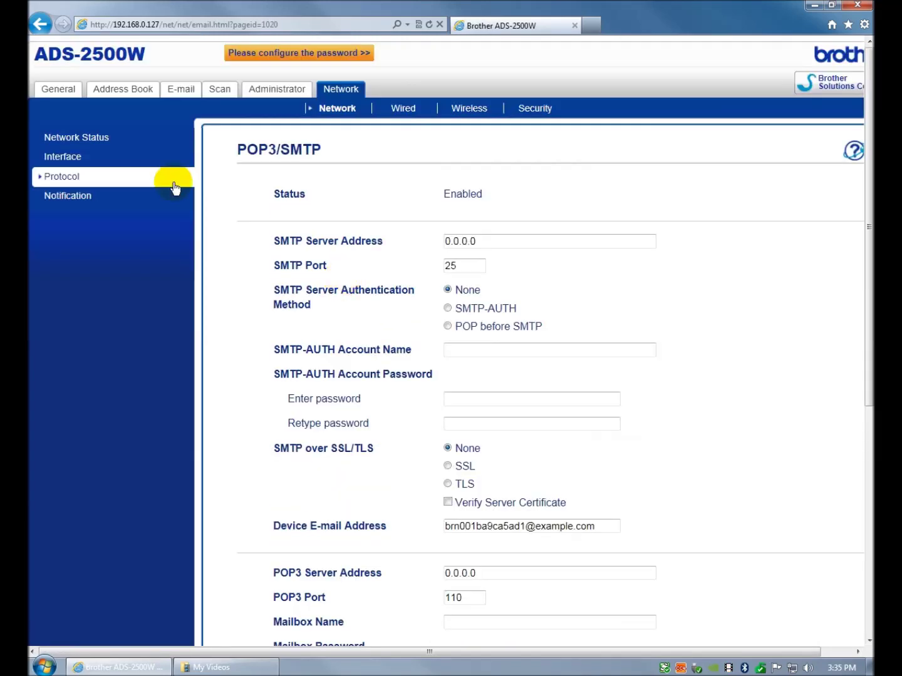
click(219, 92)
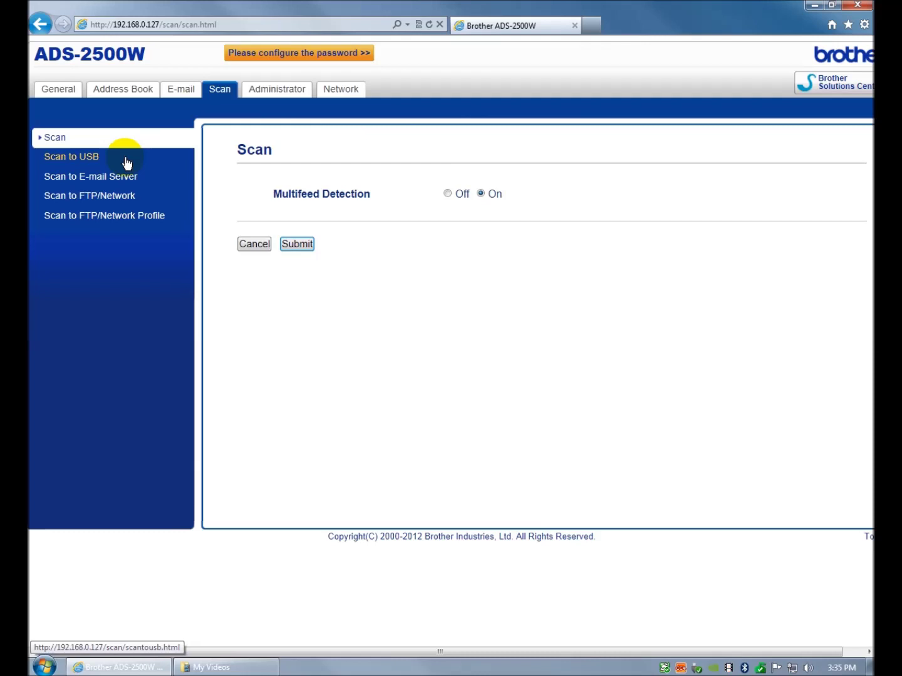
- On the Scan to FTP/Network page, set Profile 1 to Network, leaving Profiles 2–10 as FTP
click(127, 201)
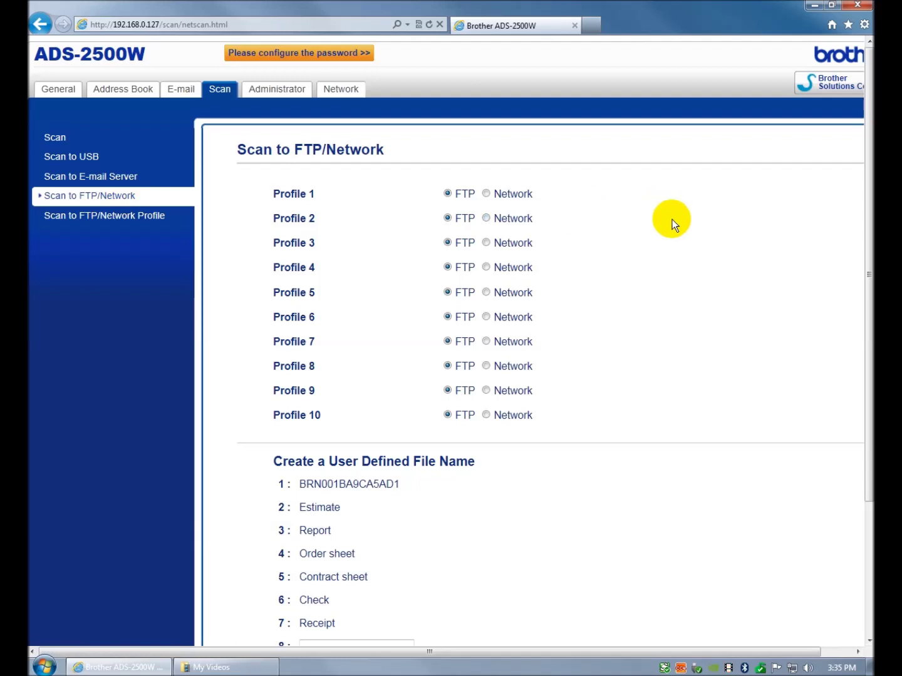
scroll(672, 219, down, 2)
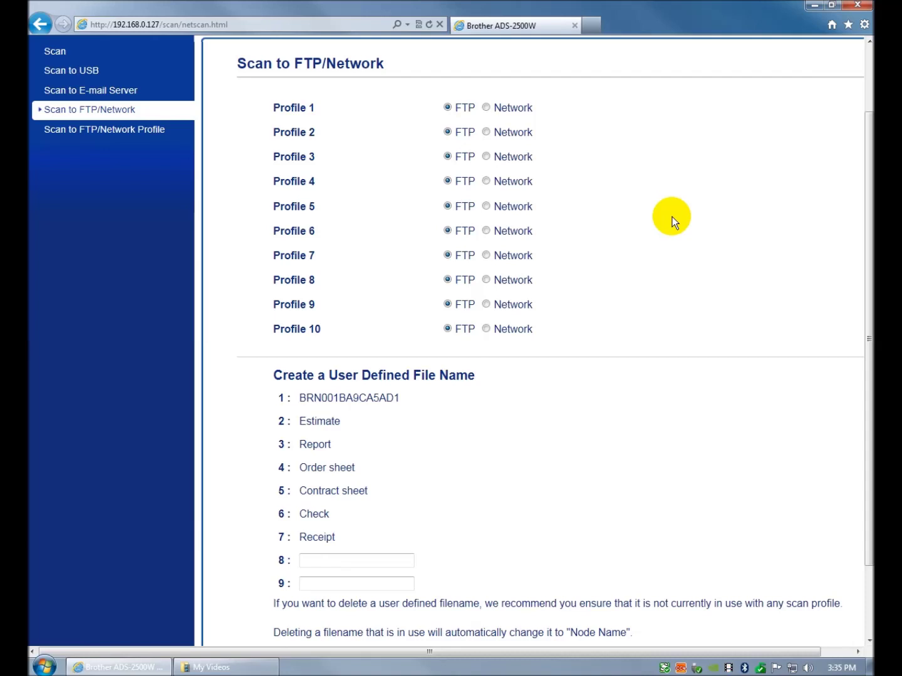
scroll(672, 217, up, 2)
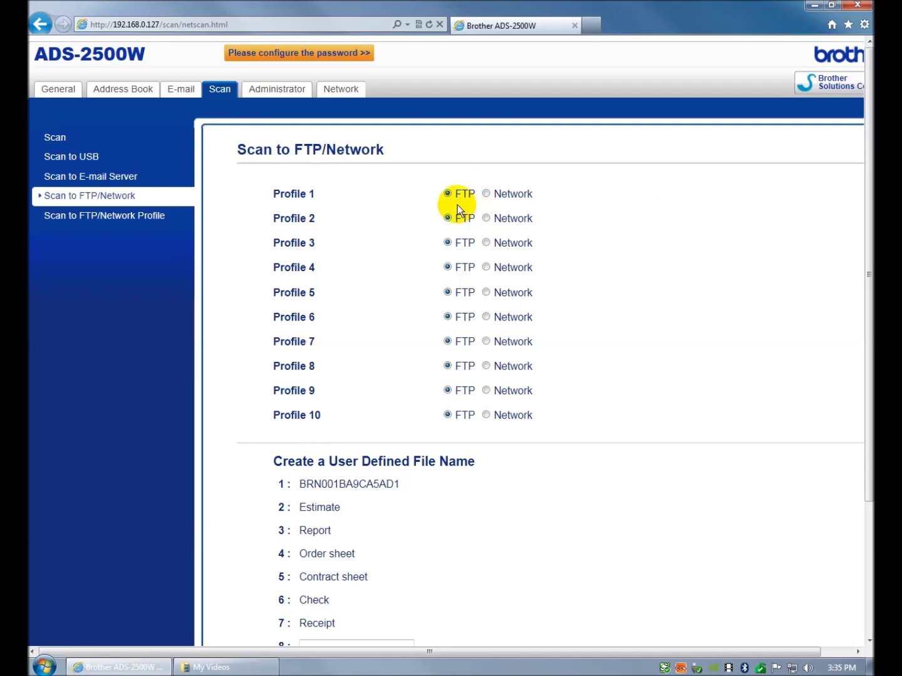
click(488, 194)
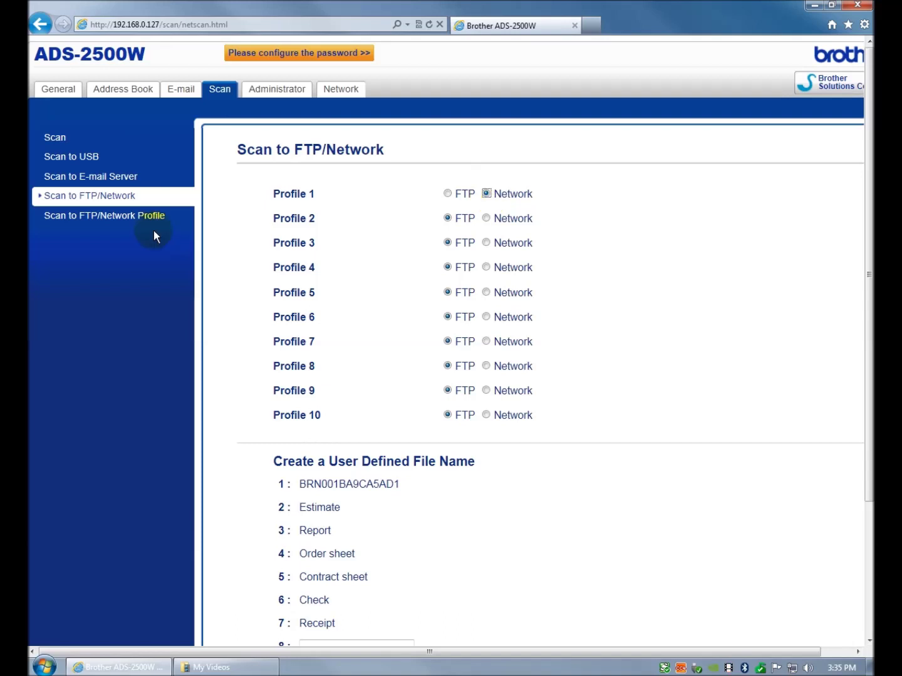
click(117, 218)
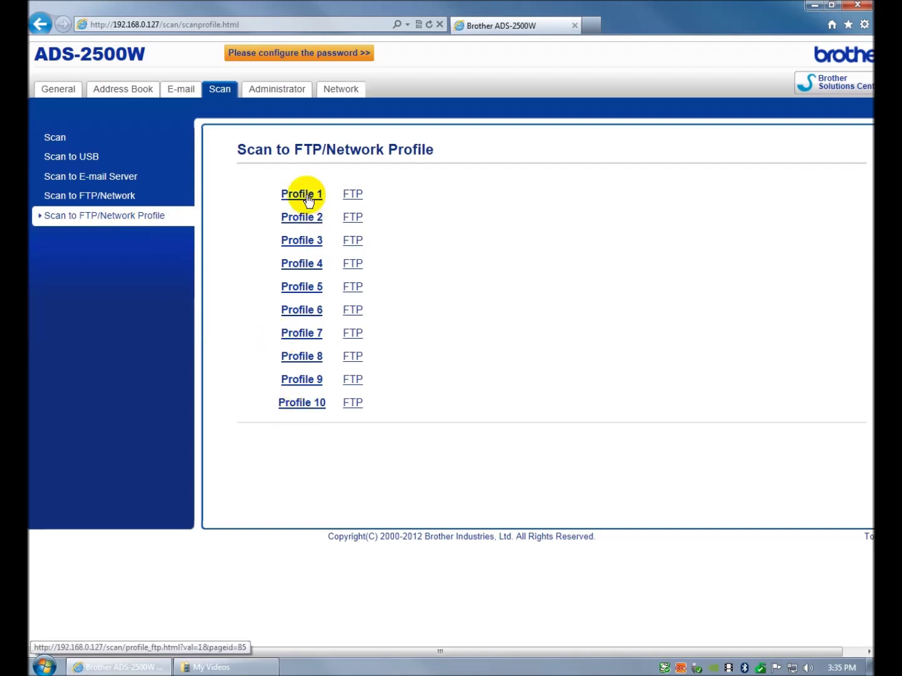
click(120, 199)
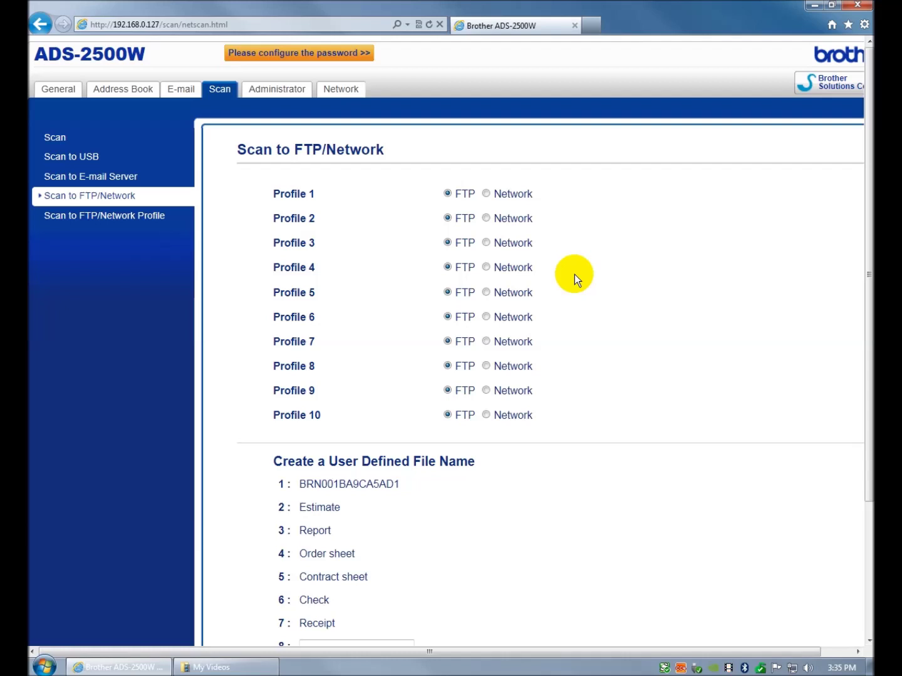
scroll(573, 274, down, 3)
scroll(579, 264, up, 2)
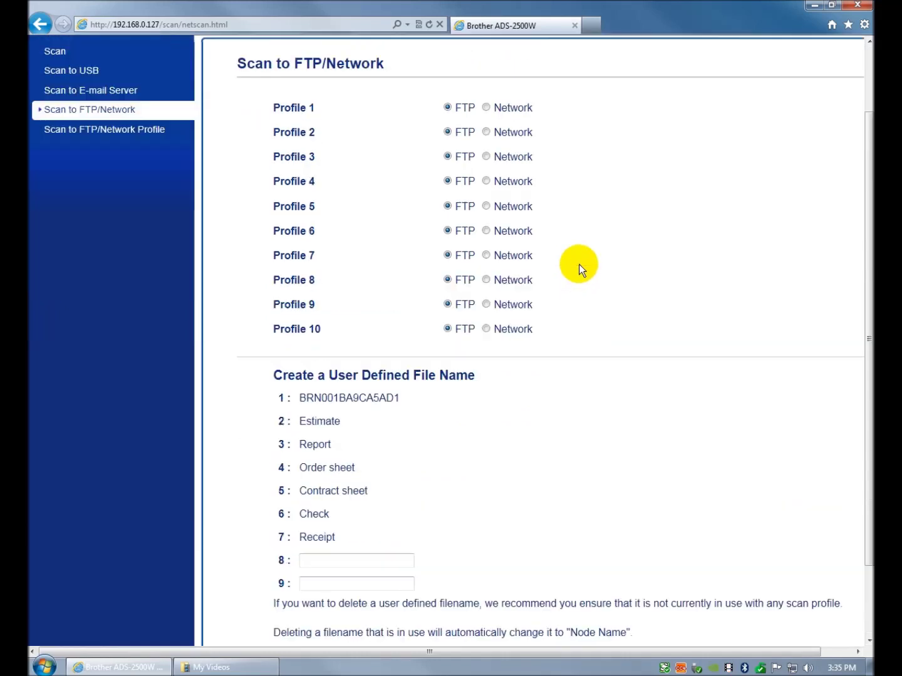
click(486, 108)
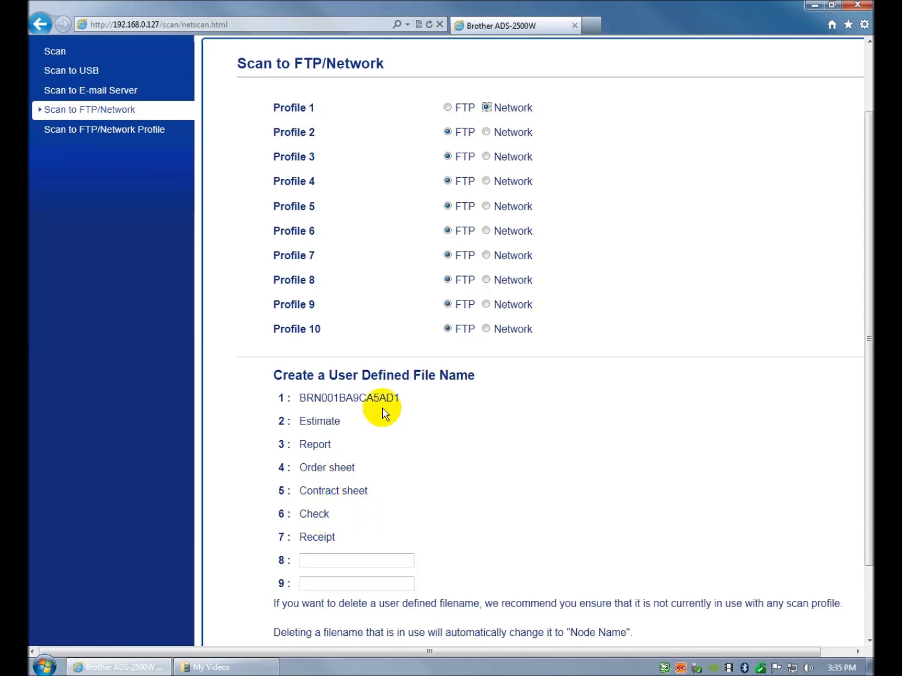
scroll(525, 439, down, 2)
scroll(525, 439, up, 2)
scroll(526, 438, down, 2)
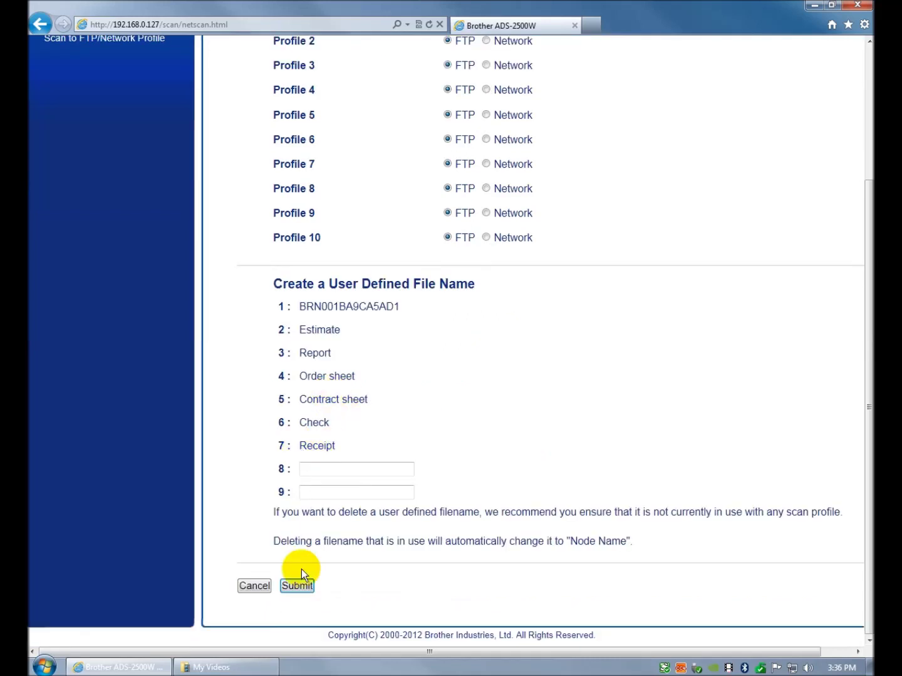
- Submit the Scan to FTP/Network page to save Profile 1 as Network
click(304, 588)
click(298, 585)
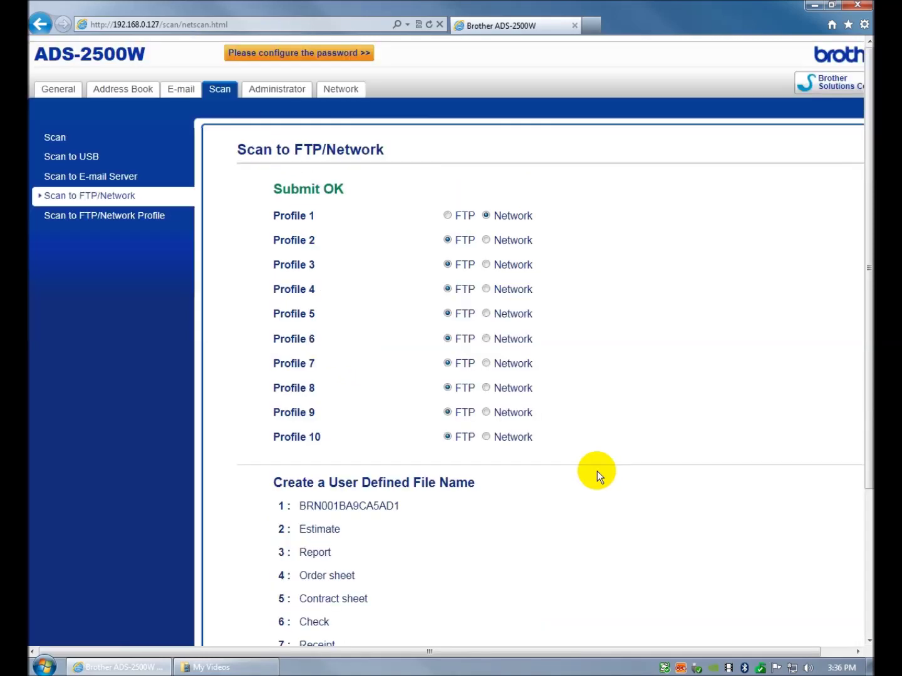
scroll(601, 467, down, 3)
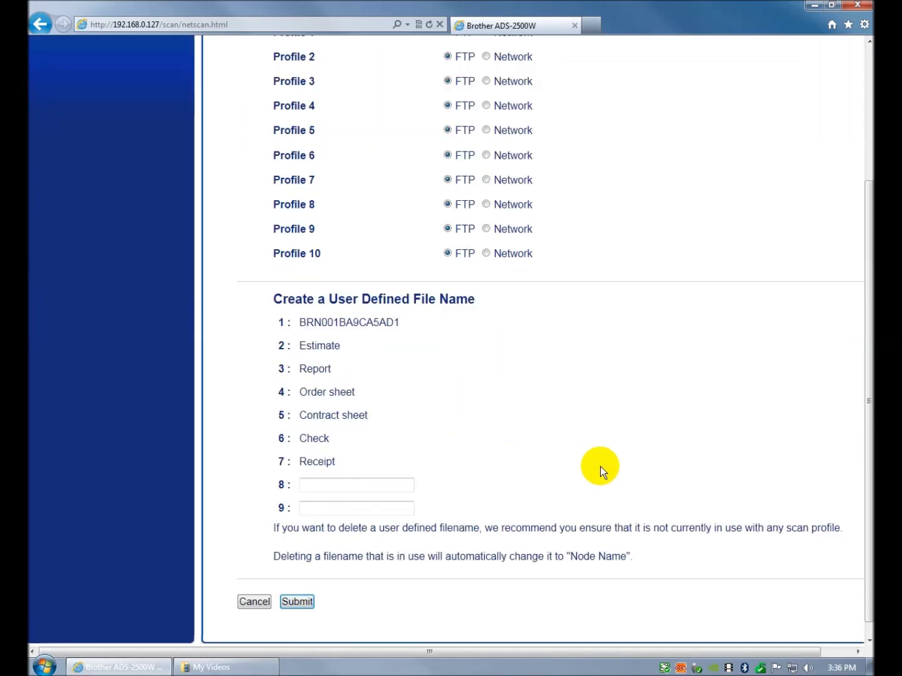
scroll(601, 466, up, 3)
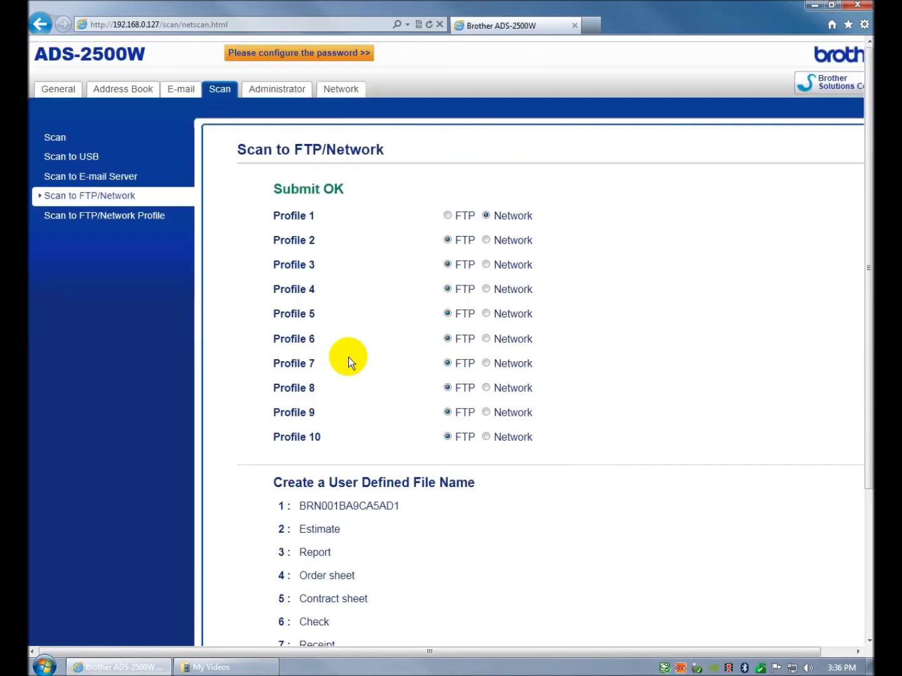
- Open the Profile 1 (Network) settings form and start on its Profile Name
click(128, 216)
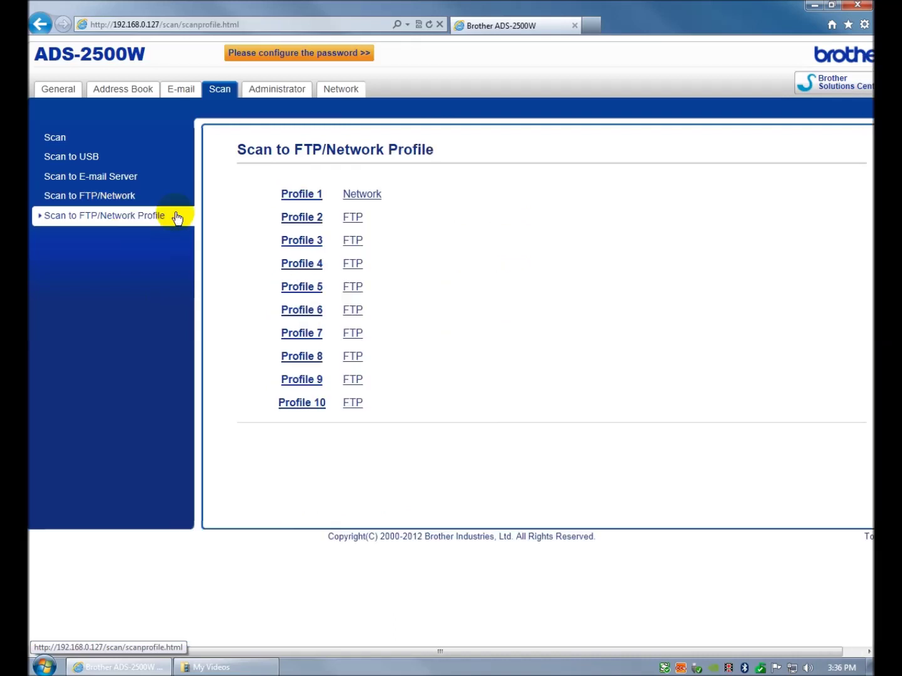
click(363, 195)
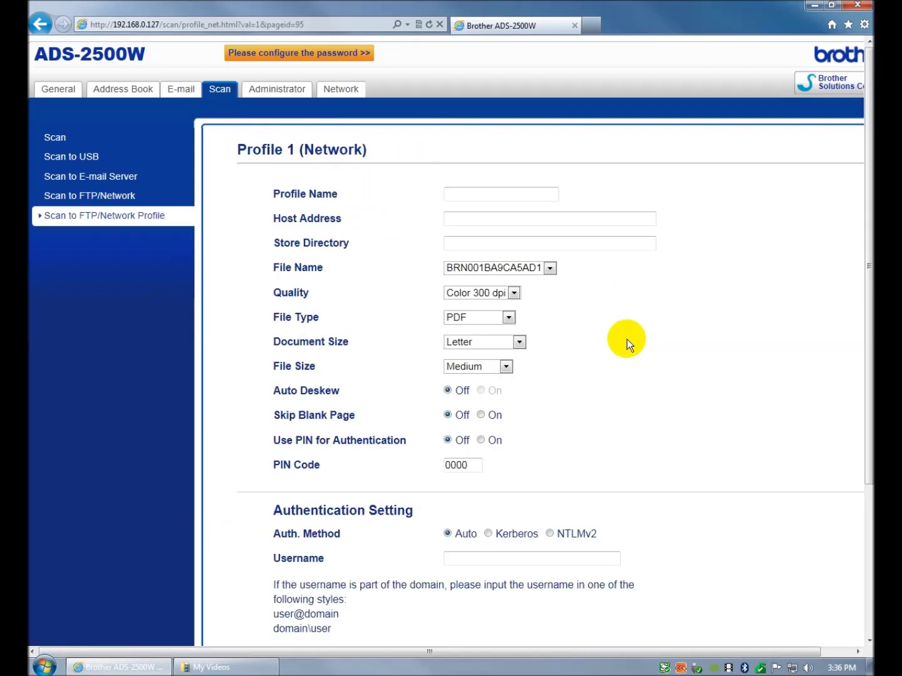
click(523, 195)
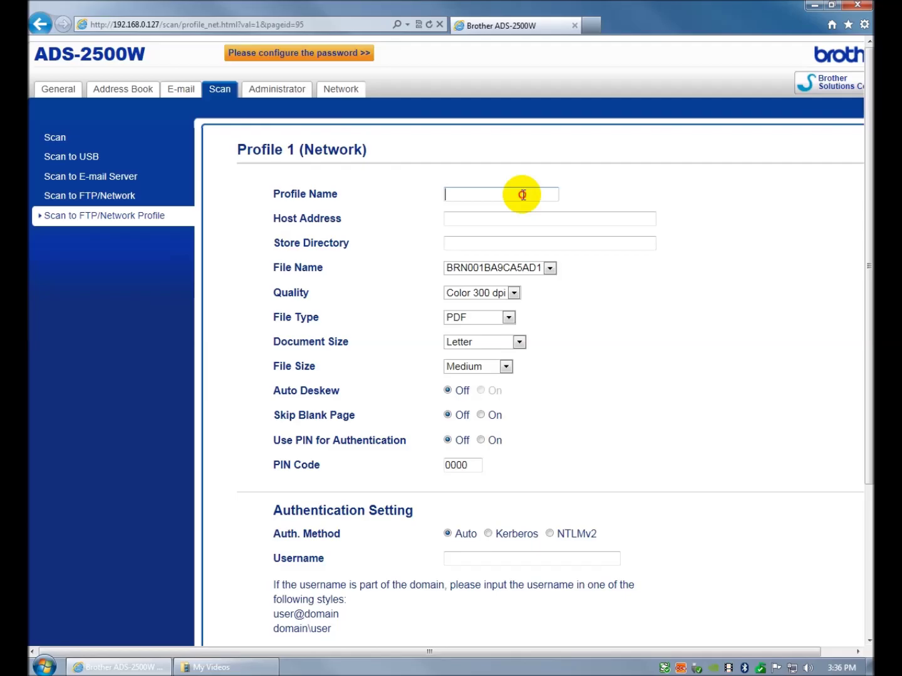